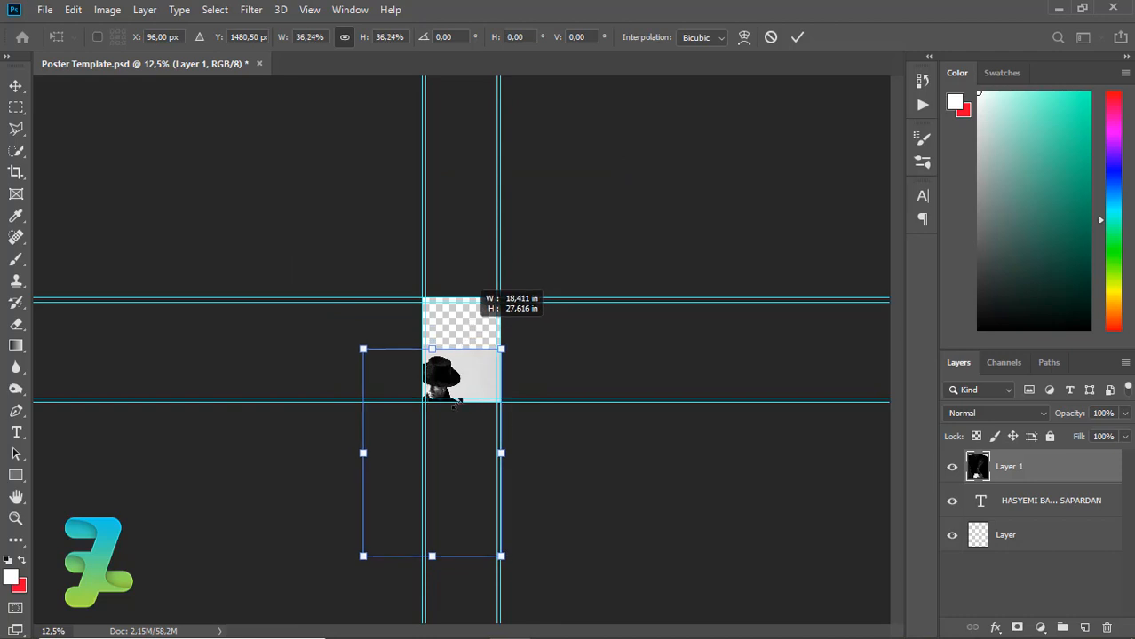
# - Scale the photo of the man to about 21.78% and position it so his hat and coat fill the poster canvas
pyautogui.moveTo(458, 472); pyautogui.dragTo(574, 213)
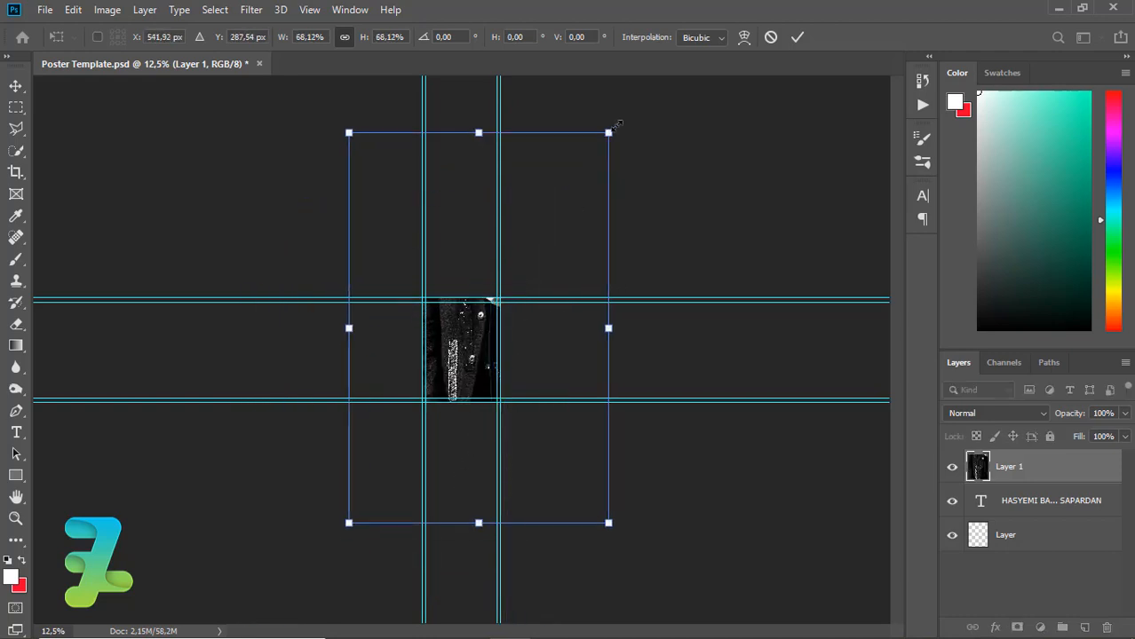
pyautogui.moveTo(608, 129); pyautogui.dragTo(549, 242)
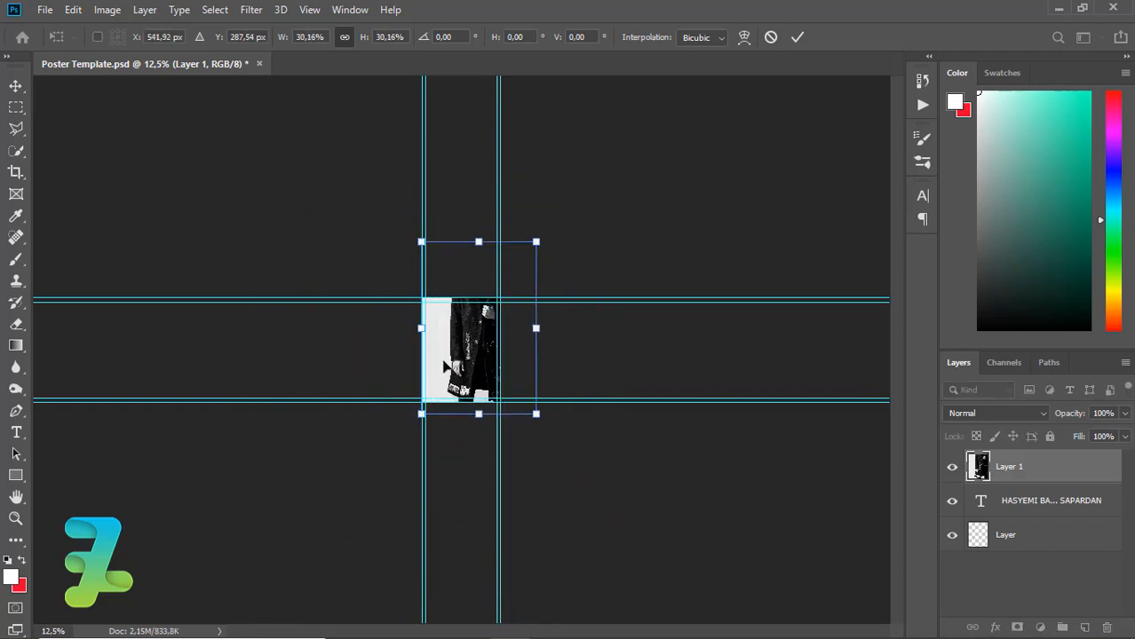
pyautogui.moveTo(471, 356); pyautogui.dragTo(451, 412)
pyautogui.moveTo(517, 297); pyautogui.dragTo(505, 315)
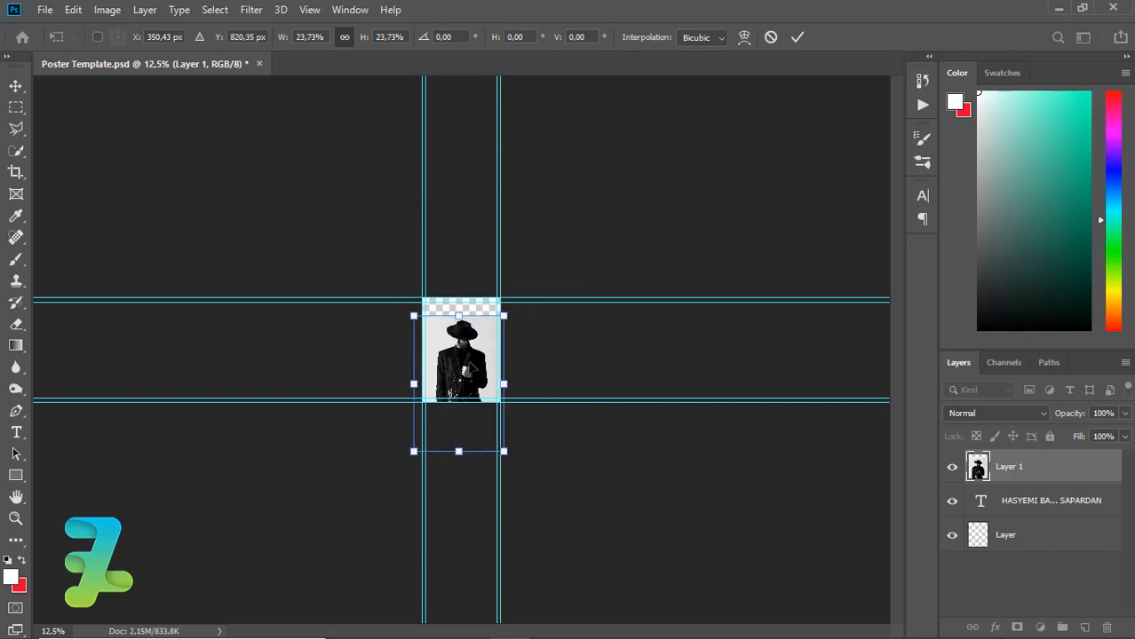
pyautogui.moveTo(467, 368); pyautogui.dragTo(471, 352)
pyautogui.hotkey('ctrl', '+')
pyautogui.hotkey('ctrl', '+')
pyautogui.hotkey('ctrl', '+')
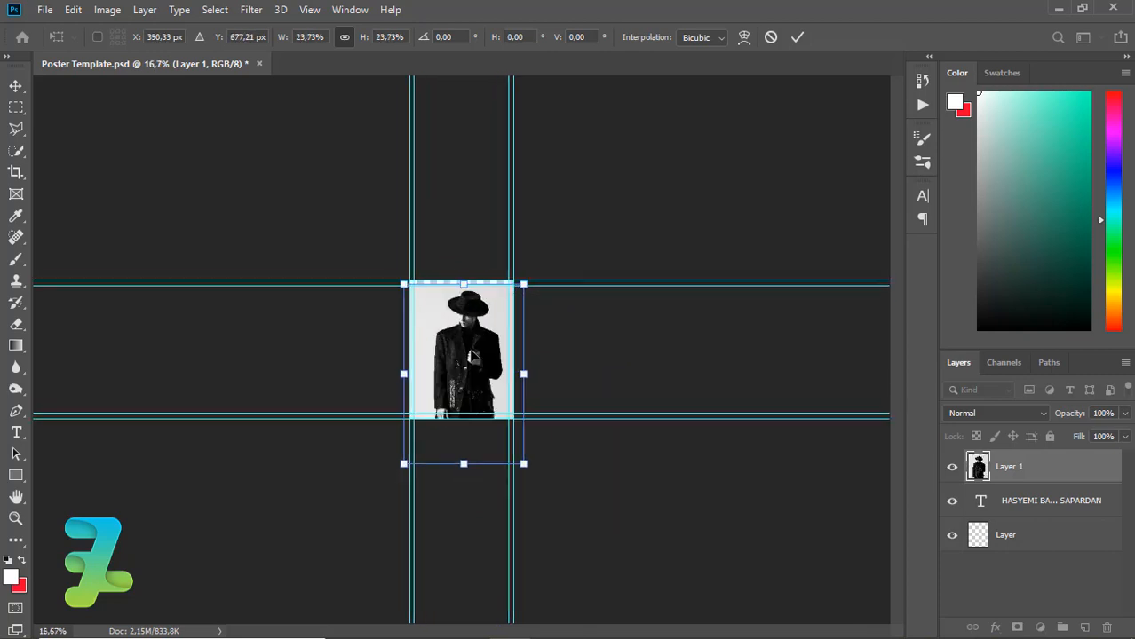
pyautogui.moveTo(584, 218); pyautogui.dragTo(573, 229)
pyautogui.moveTo(480, 337); pyautogui.dragTo(477, 331)
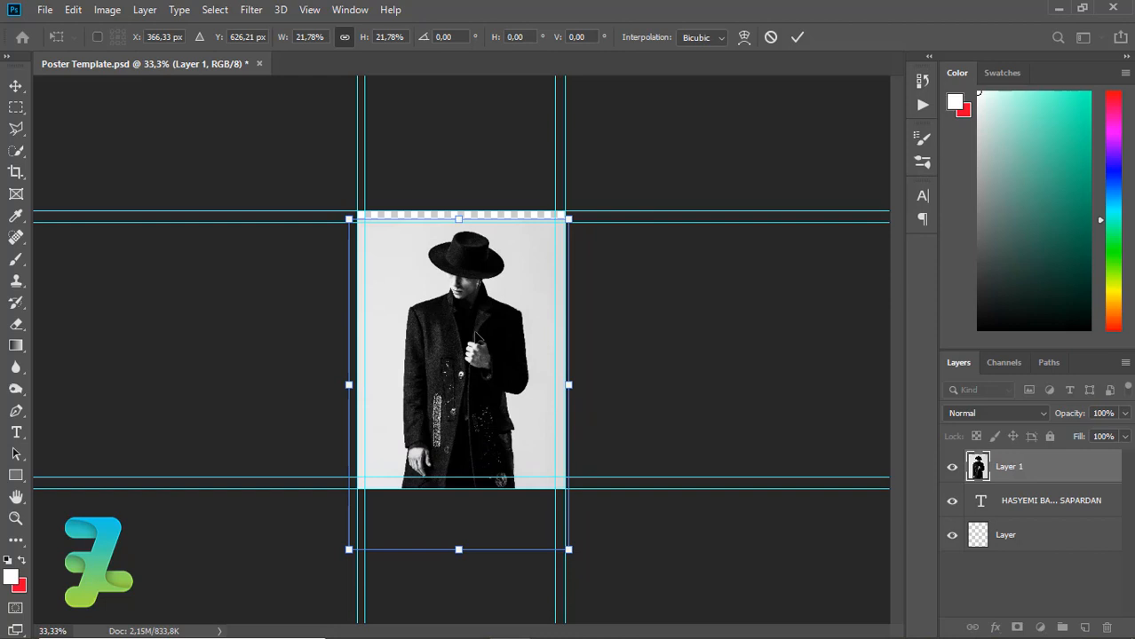
pyautogui.press('Return')
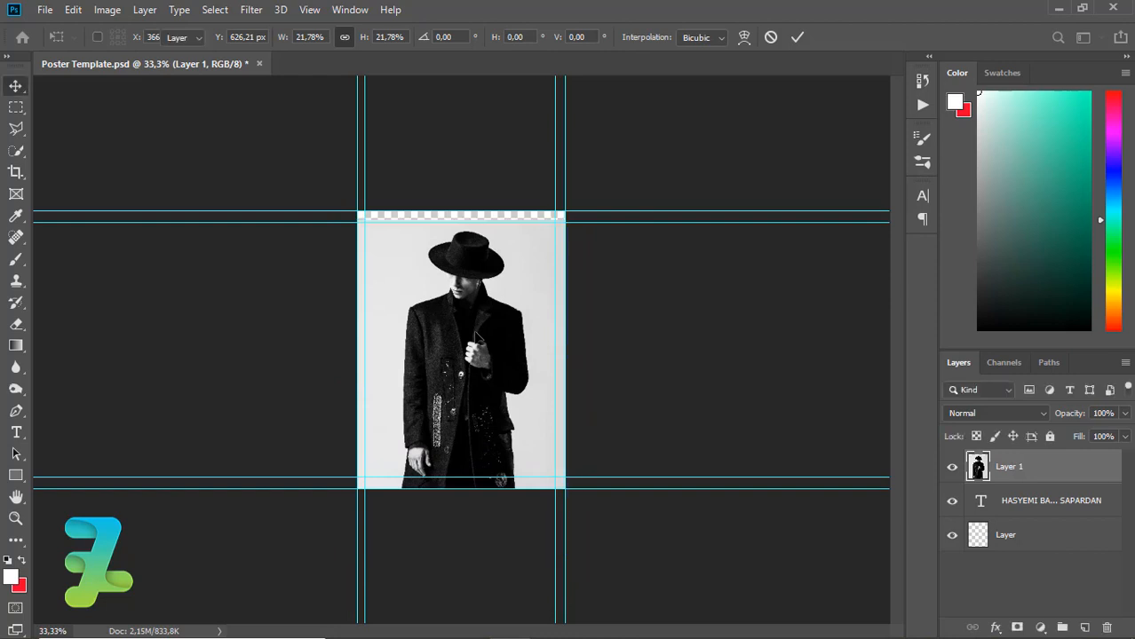
# - Select the man's whole figure, hat to coat, with the Quick Selection tool and hide the grey backdrop with a layer mask
pyautogui.hotkey('ctrl', '+')
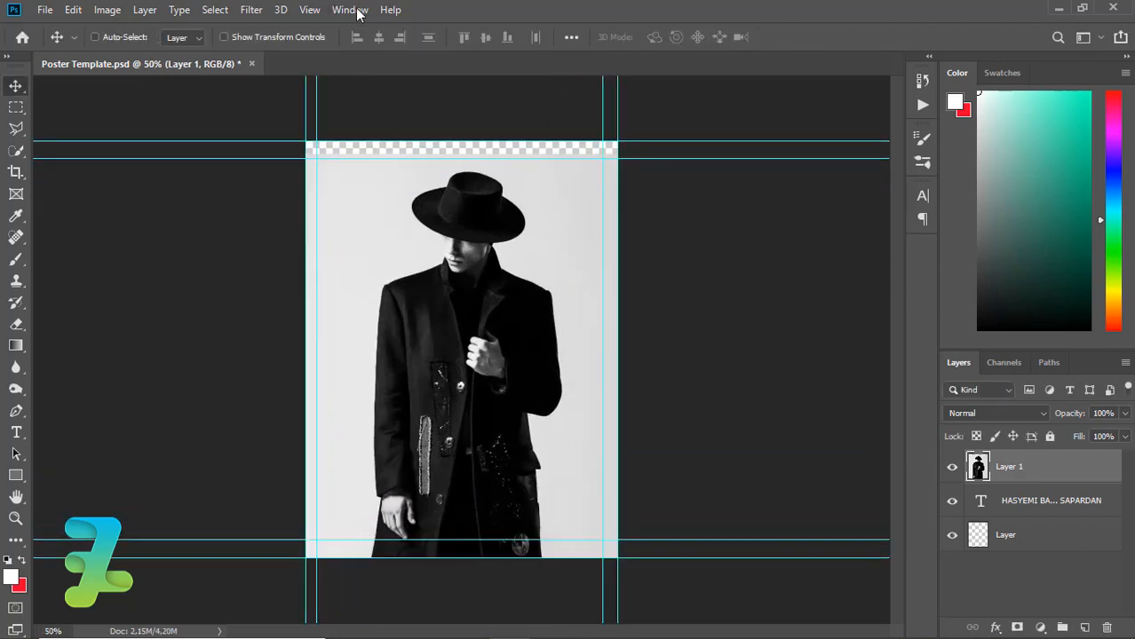
pyautogui.hotkey('ctrl', '+')
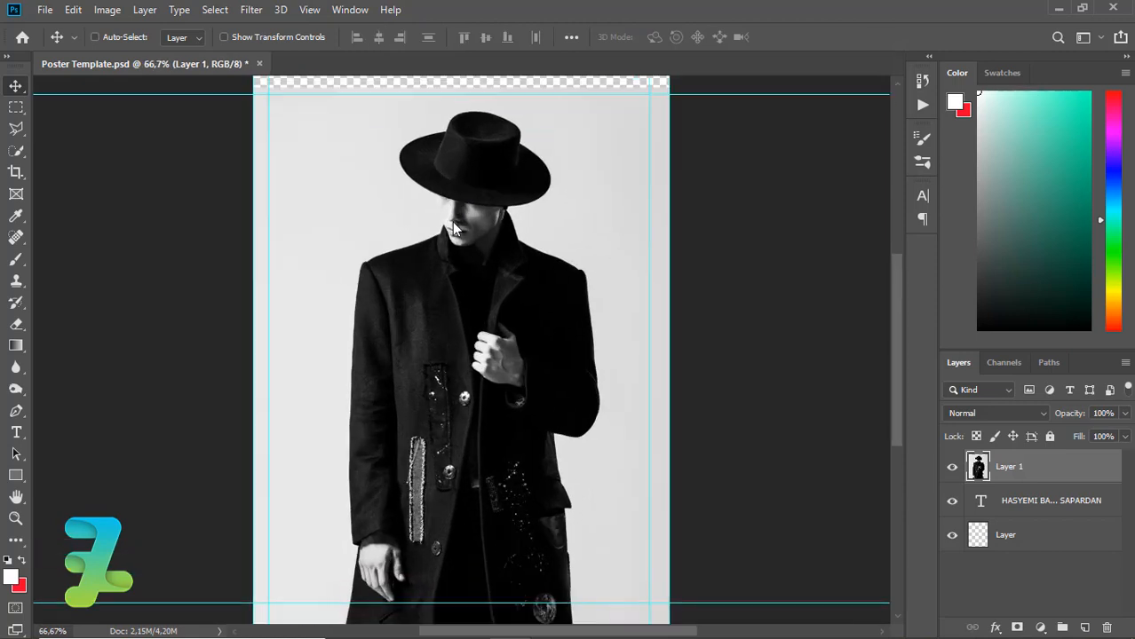
pyautogui.moveTo(892, 313); pyautogui.dragTo(894, 319)
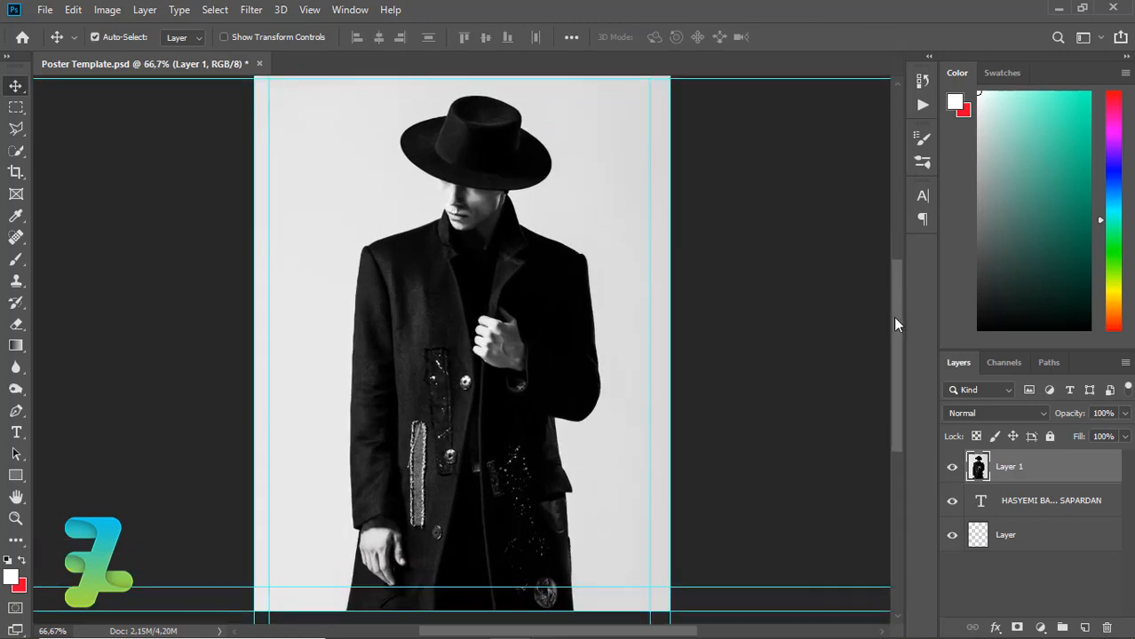
pyautogui.click(16, 153)
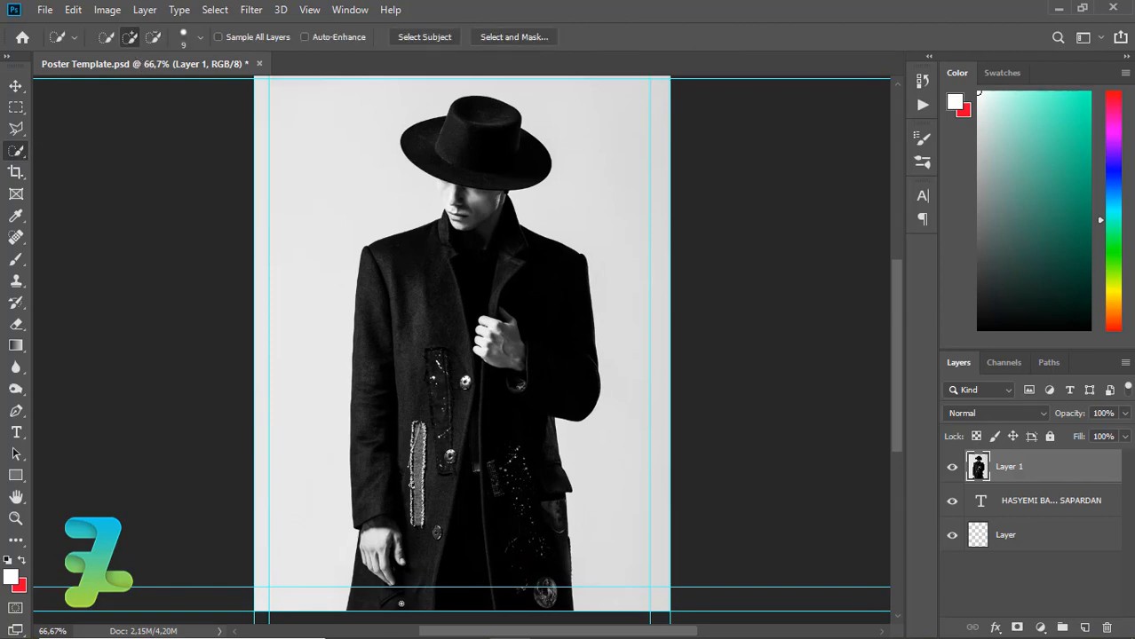
pyautogui.moveTo(400, 604)
pyautogui.mouseDown()
pyautogui.moveTo(381, 513)
pyautogui.moveTo(389, 288)
pyautogui.moveTo(516, 433)
pyautogui.moveTo(444, 189)
pyautogui.moveTo(490, 152)
pyautogui.mouseUp()
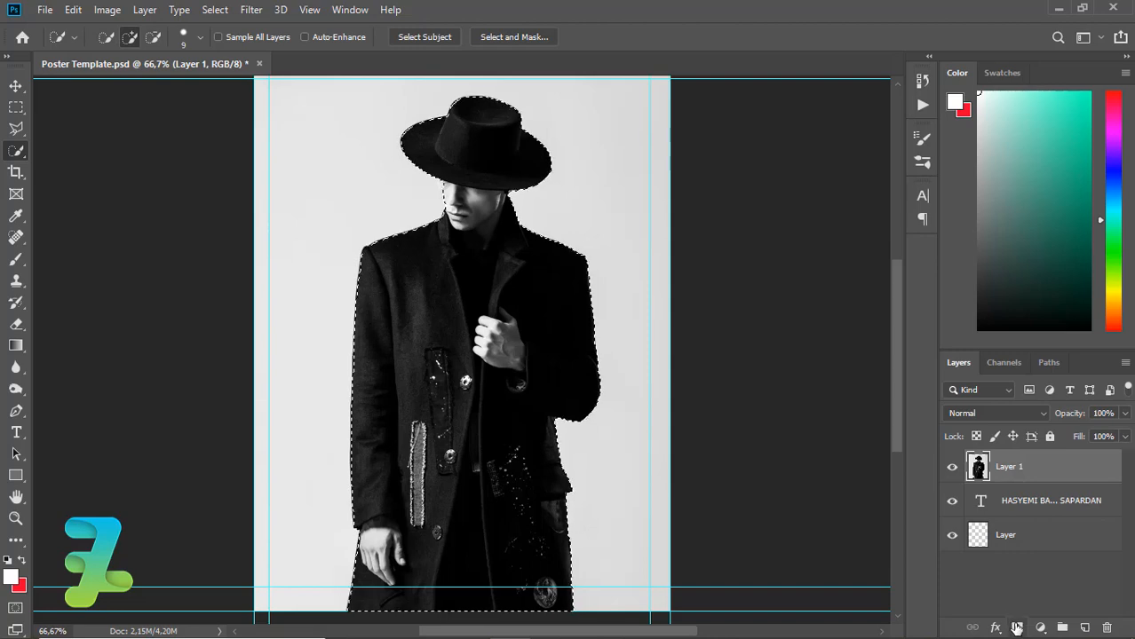
pyautogui.click(1016, 628)
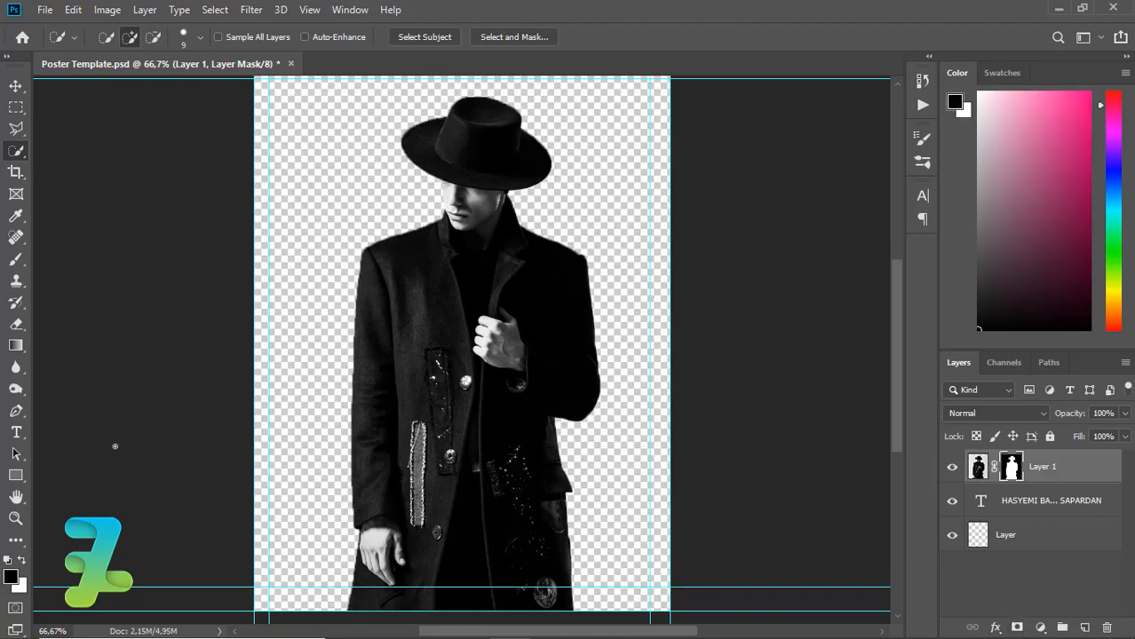
# - Trace a closed Pen path along the lower left coat edge beside the hanging hand, looping out through the transparent area
pyautogui.hotkey('ctrl', '+')
pyautogui.hotkey('ctrl', '+')
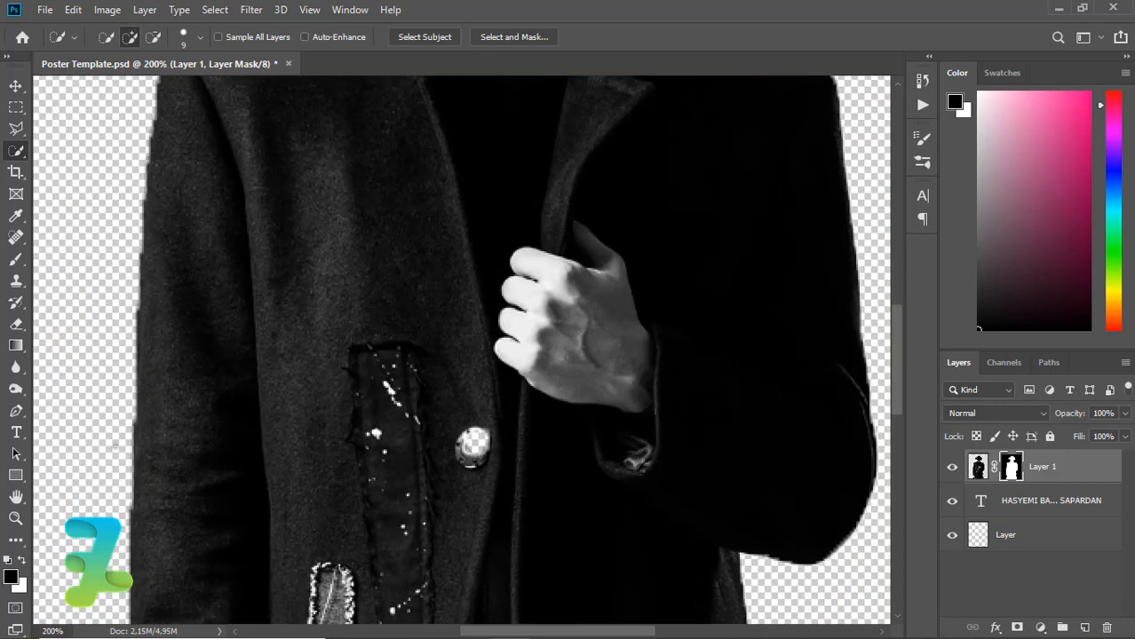
pyautogui.hotkey('ctrl', '-')
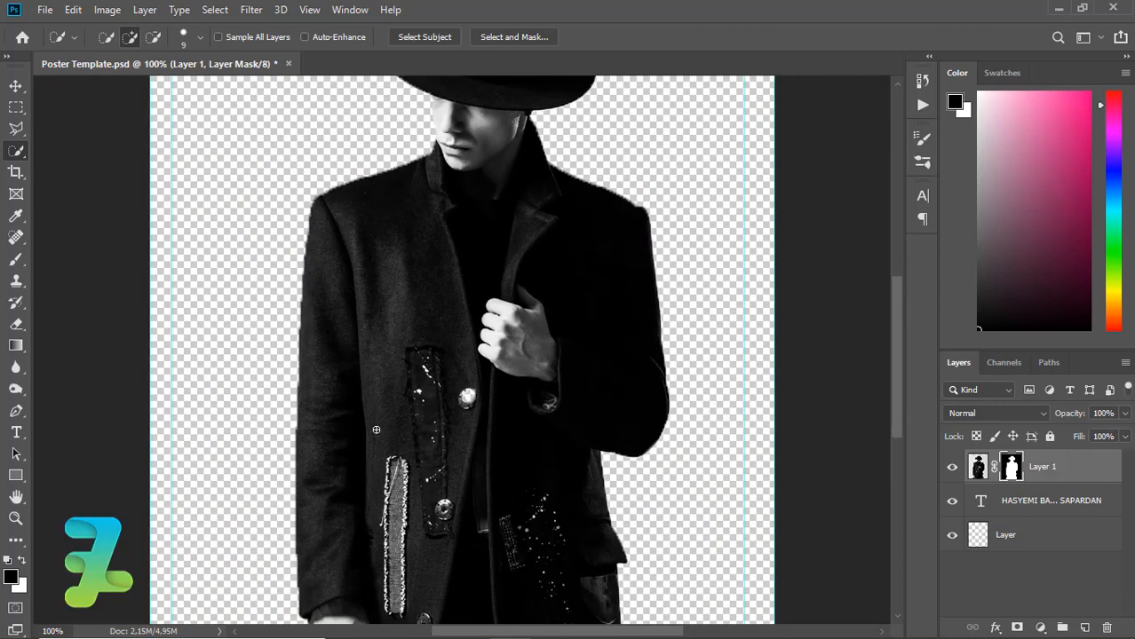
pyautogui.moveTo(897, 345); pyautogui.dragTo(895, 411)
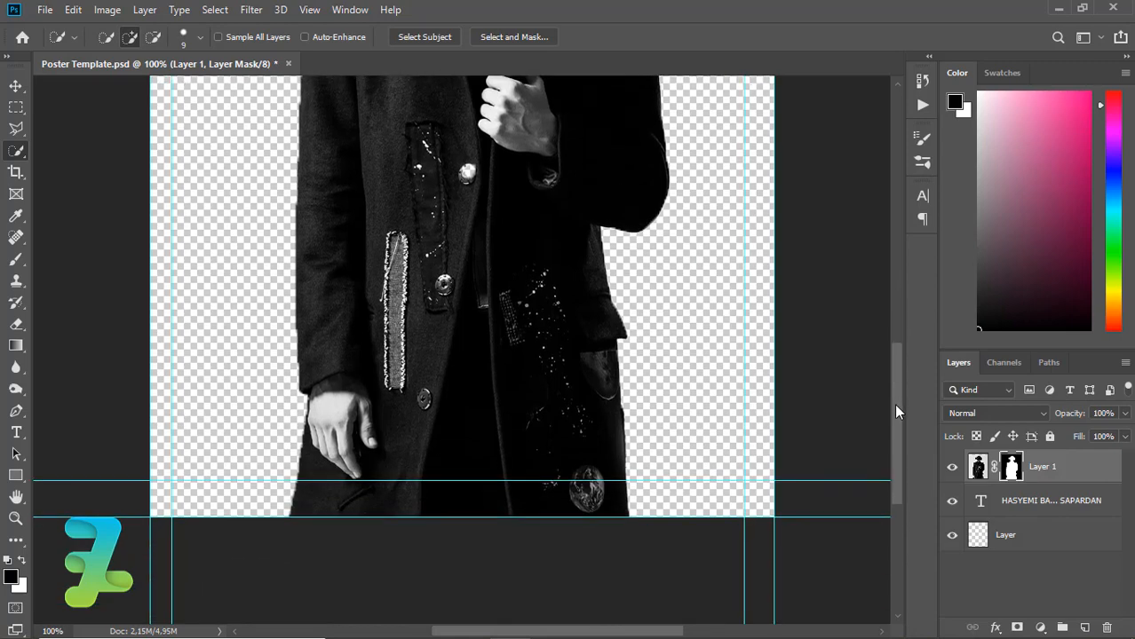
pyautogui.click(16, 410)
pyautogui.hotkey('ctrl', '+')
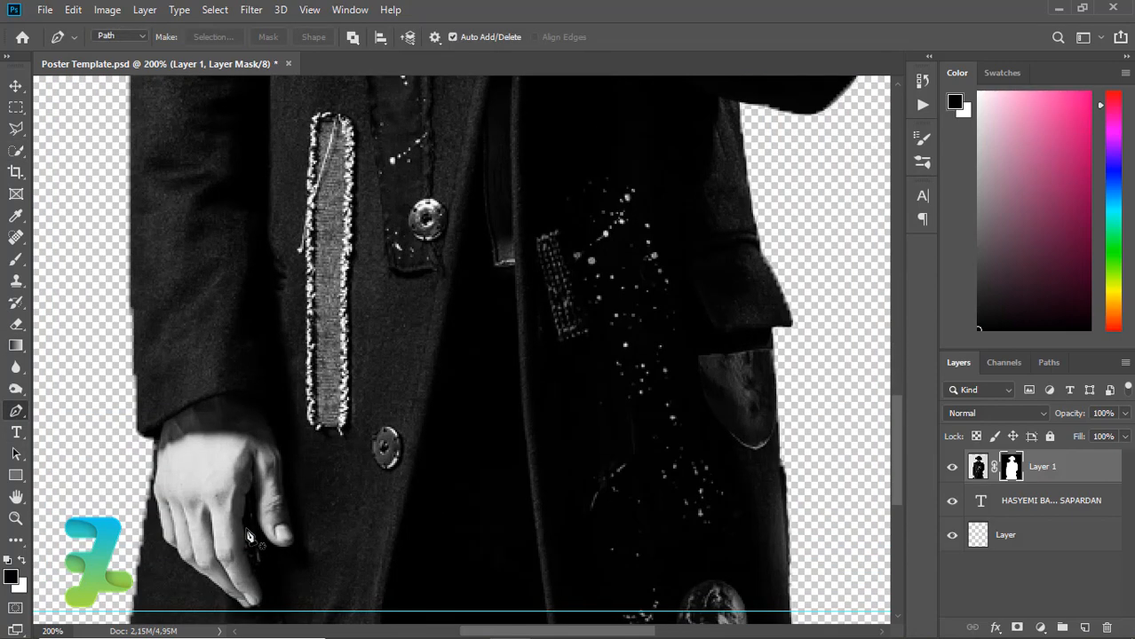
pyautogui.moveTo(894, 409); pyautogui.dragTo(904, 444)
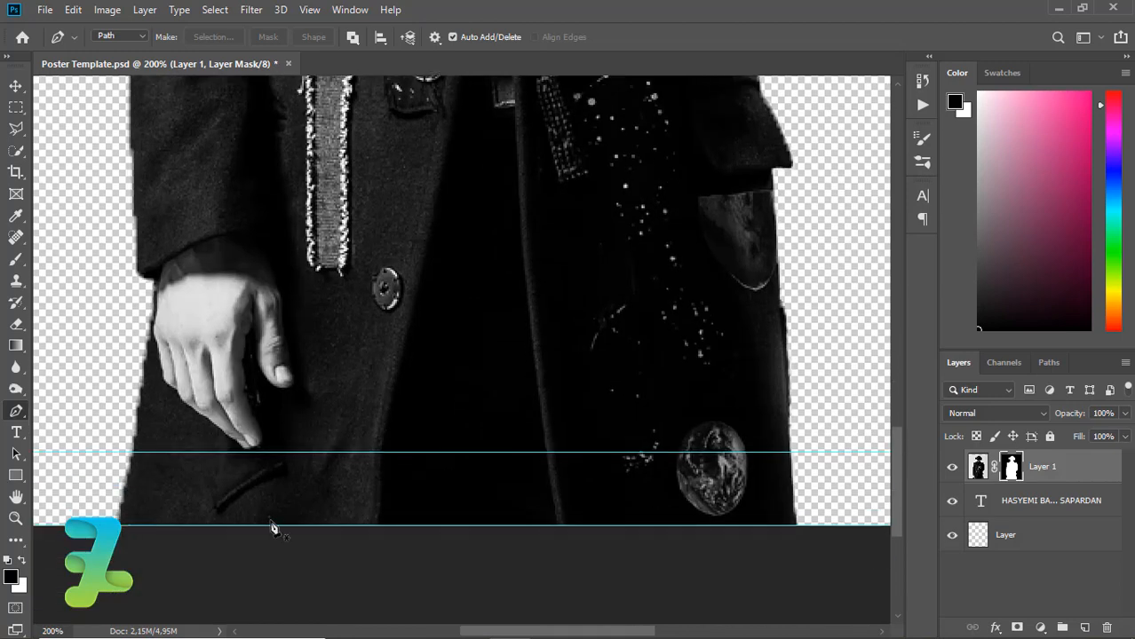
pyautogui.click(119, 524)
pyautogui.click(157, 285)
pyautogui.click(150, 278)
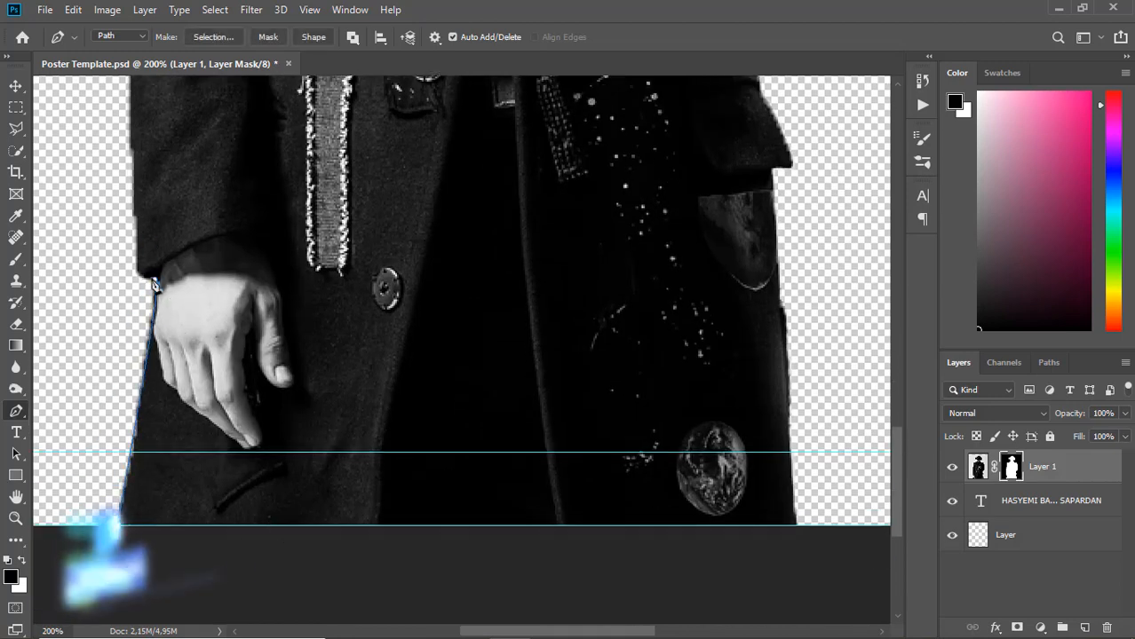
pyautogui.click(122, 314)
pyautogui.click(105, 404)
pyautogui.click(61, 512)
pyautogui.click(119, 523)
# - Turn the coat-edge path into a selection with 0 feather, paint it black on the layer mask with the Brush, and deselect
pyautogui.rightClick(106, 444)
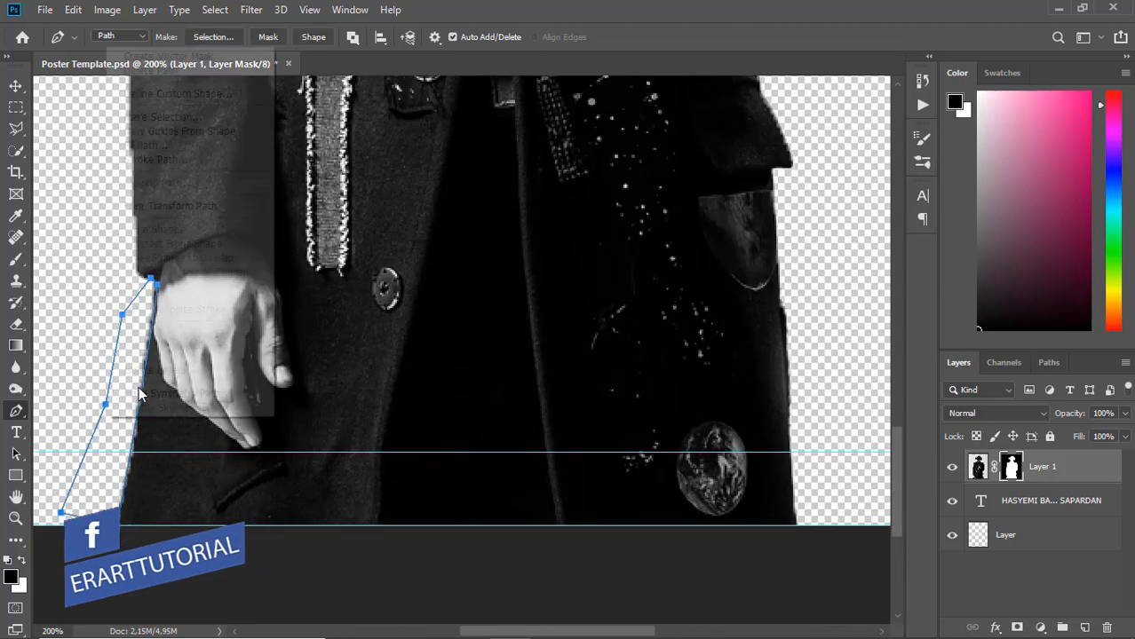
pyautogui.click(166, 116)
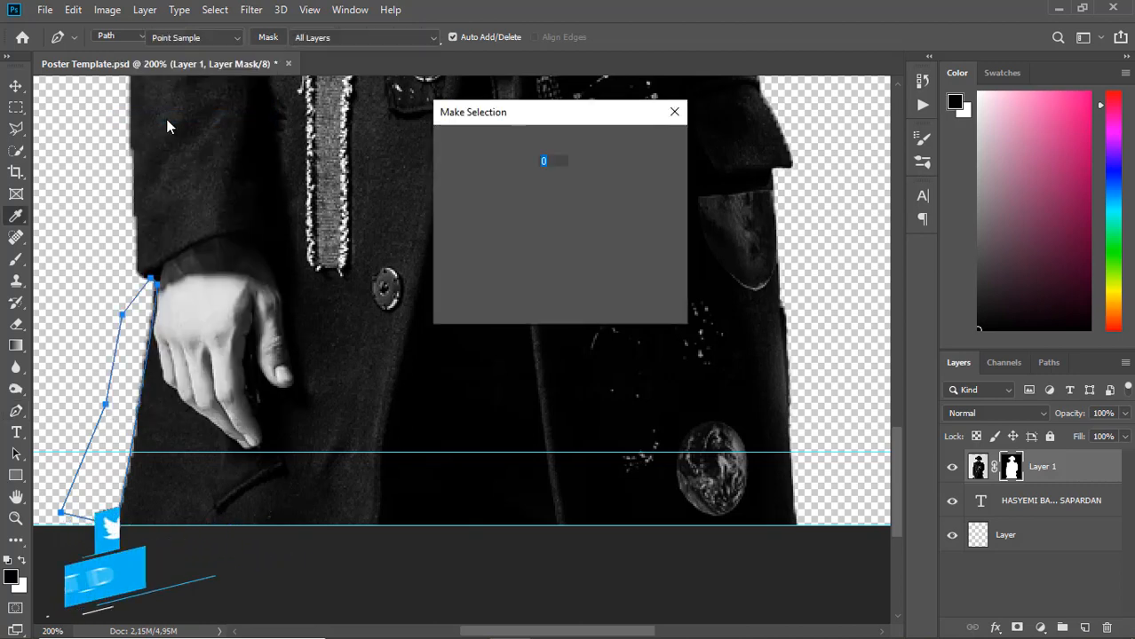
pyautogui.press('Return')
pyautogui.click(16, 259)
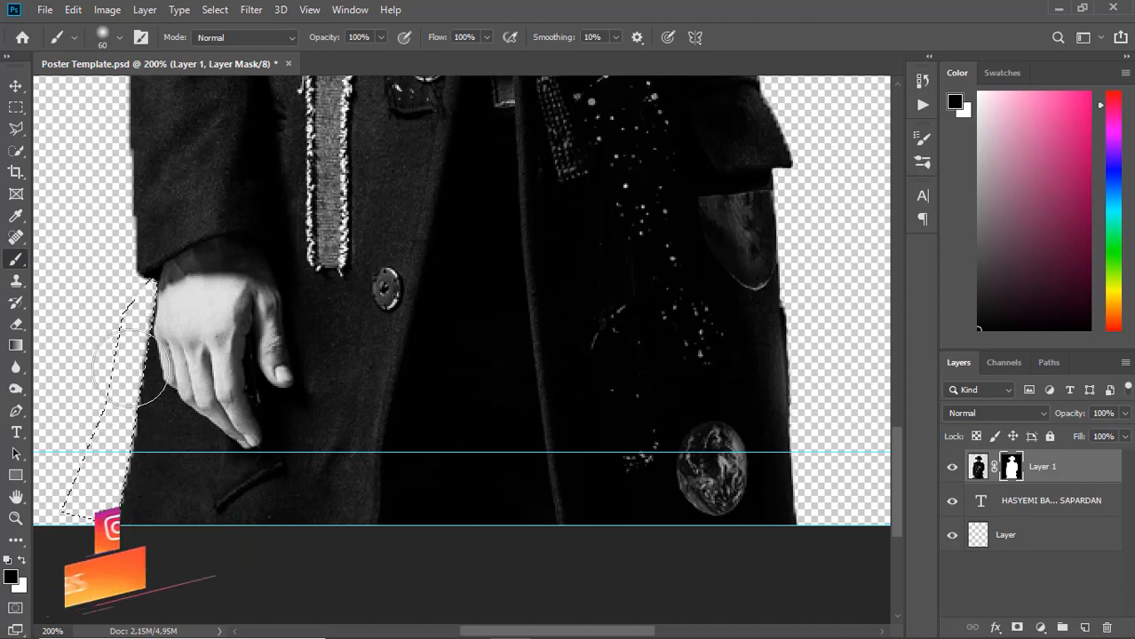
pyautogui.moveTo(142, 310); pyautogui.dragTo(180, 482)
pyautogui.hotkey('ctrl', 'd')
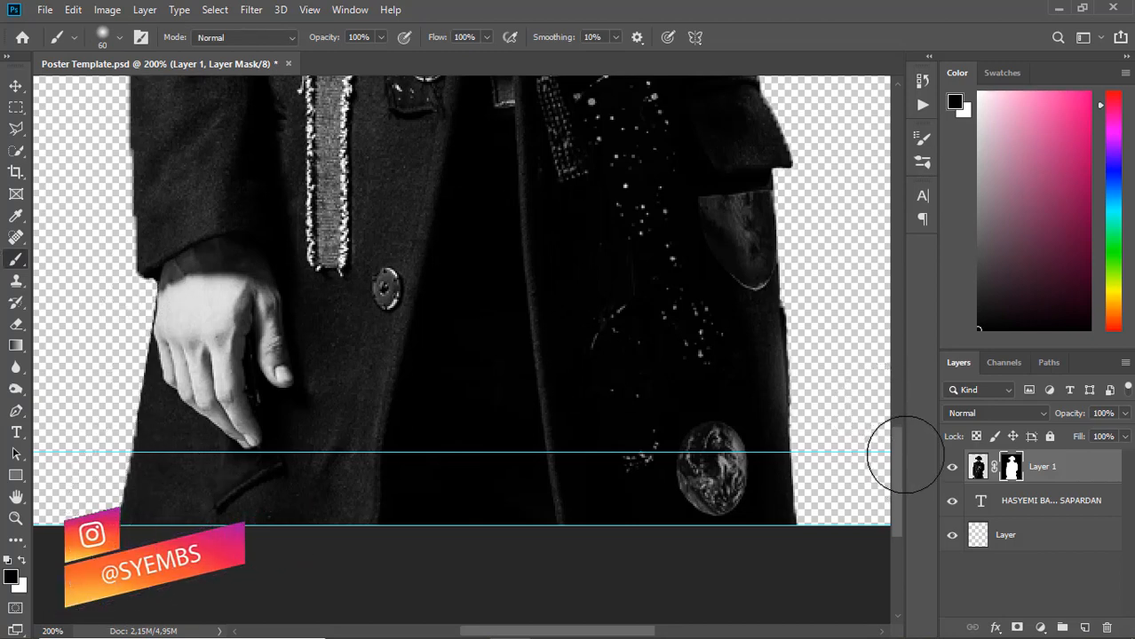
# - Trace a closed Pen path along the left edge of the hat brim, from above the face to the base of the crown
pyautogui.moveTo(897, 450); pyautogui.dragTo(866, 236)
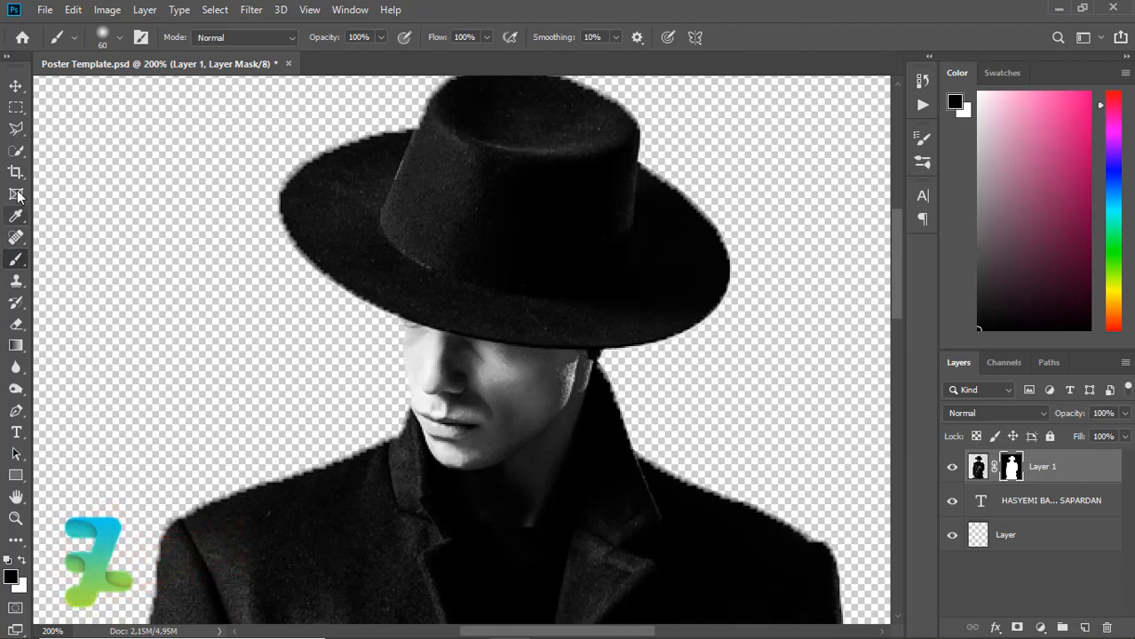
pyautogui.click(16, 411)
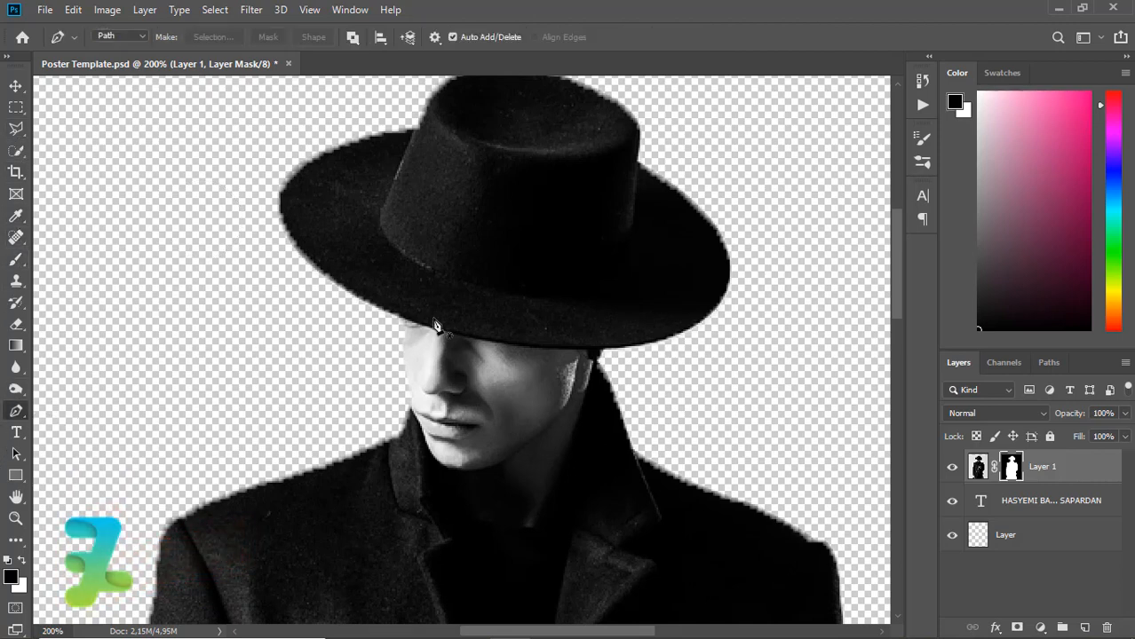
pyautogui.click(402, 317)
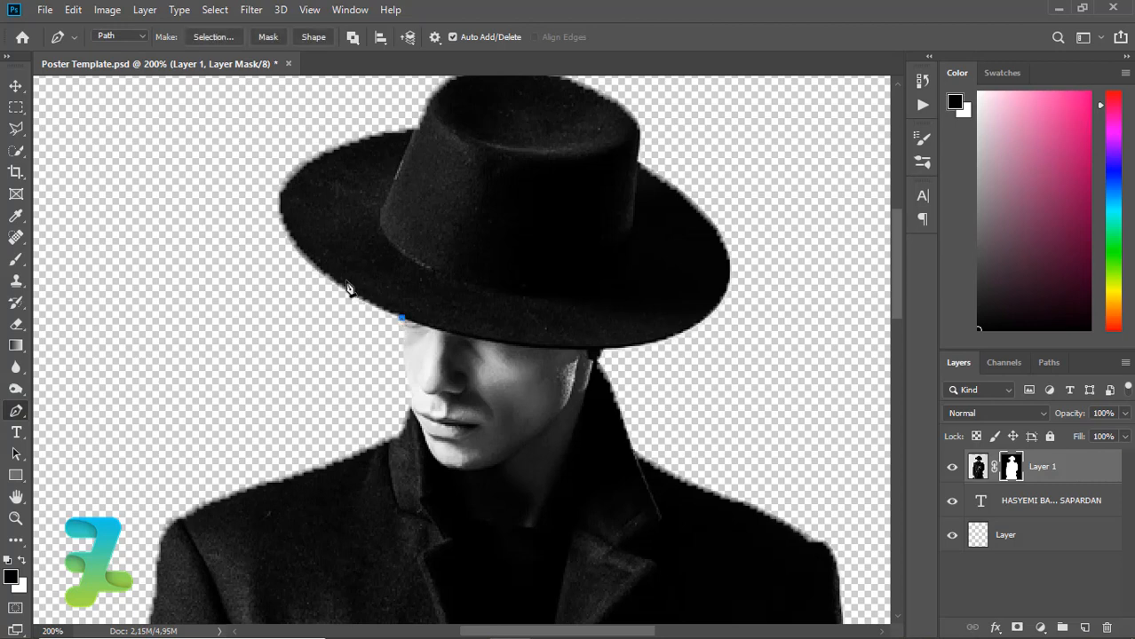
pyautogui.moveTo(279, 203); pyautogui.dragTo(294, 157)
pyautogui.hotkey('ctrl', 'z')
pyautogui.moveTo(285, 224); pyautogui.dragTo(281, 184)
pyautogui.moveTo(362, 139); pyautogui.dragTo(402, 130)
pyautogui.click(413, 133)
pyautogui.click(411, 106)
pyautogui.click(286, 114)
pyautogui.click(231, 215)
pyautogui.click(249, 291)
pyautogui.click(309, 318)
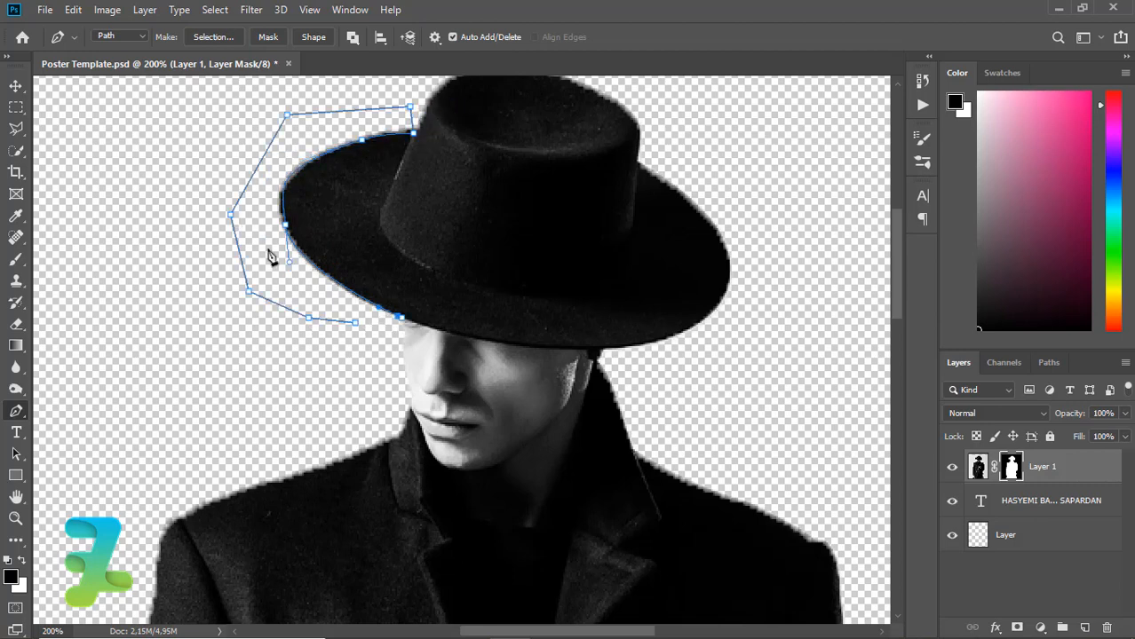
# - Turn the left brim path into a selection with 0 pixels feather, paint it black on the layer mask, and deselect
pyautogui.rightClick(305, 290)
pyautogui.click(346, 335)
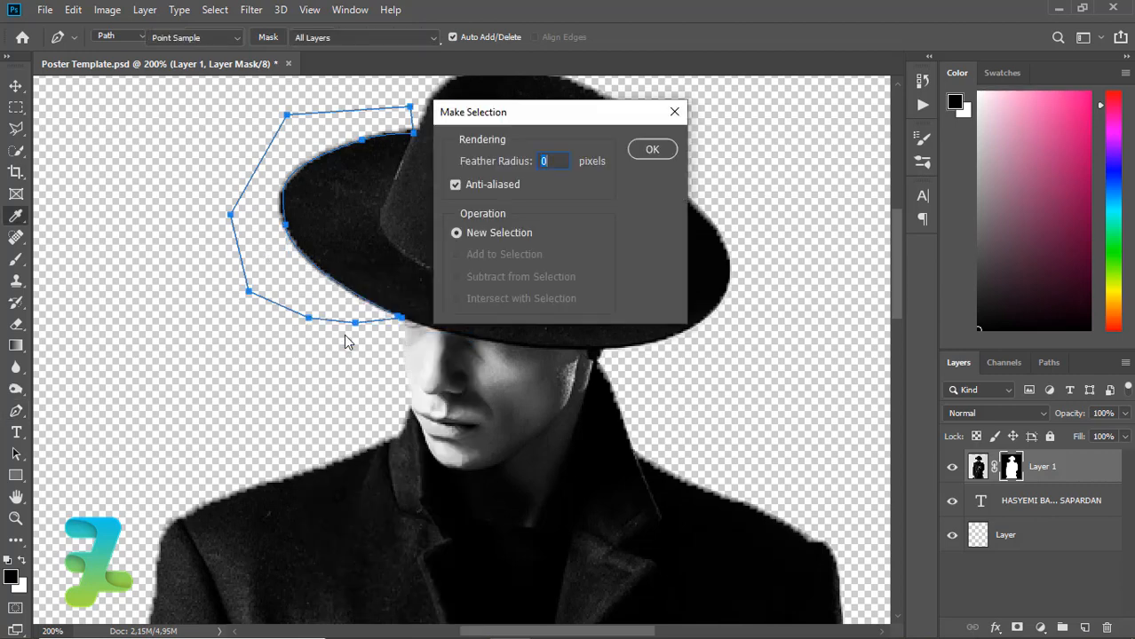
pyautogui.press('Return')
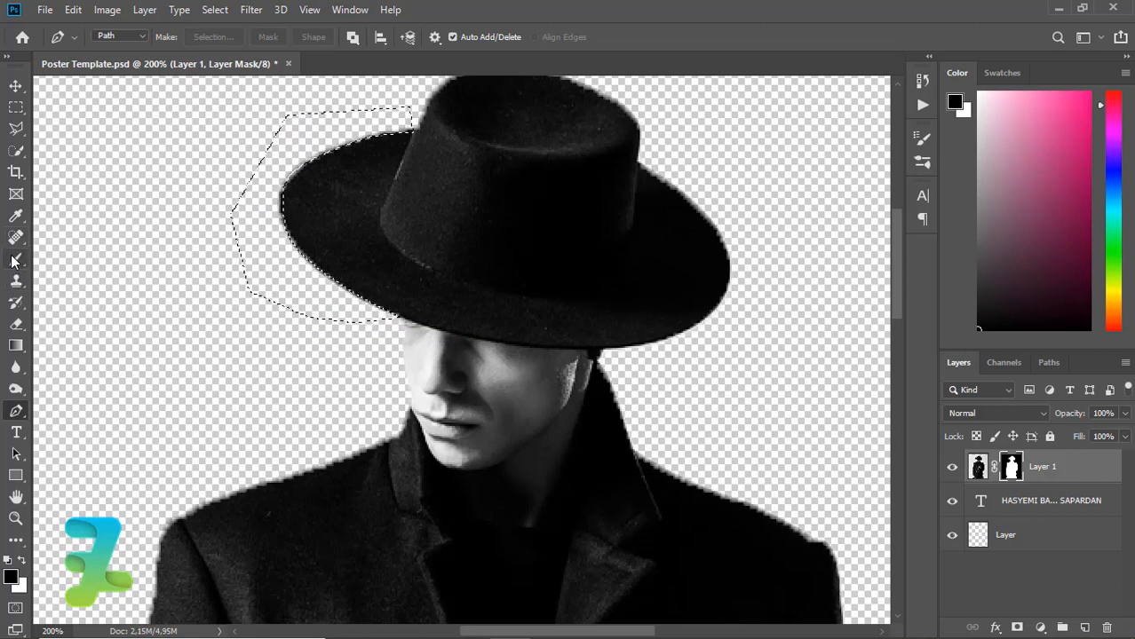
pyautogui.click(14, 259)
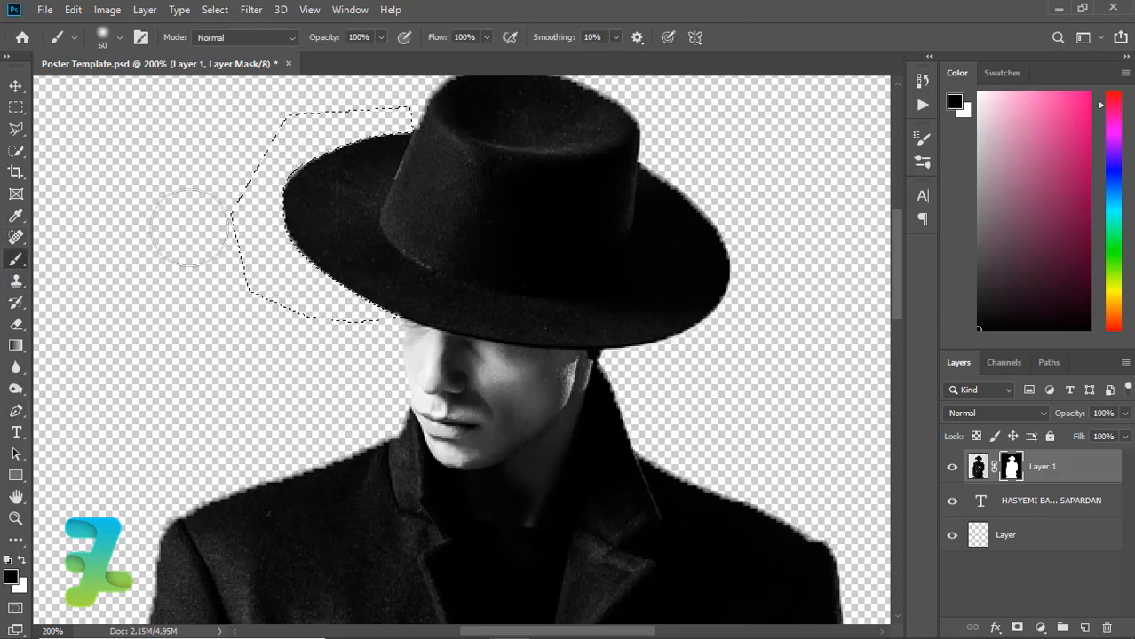
pyautogui.hotkey('ctrl', 'd')
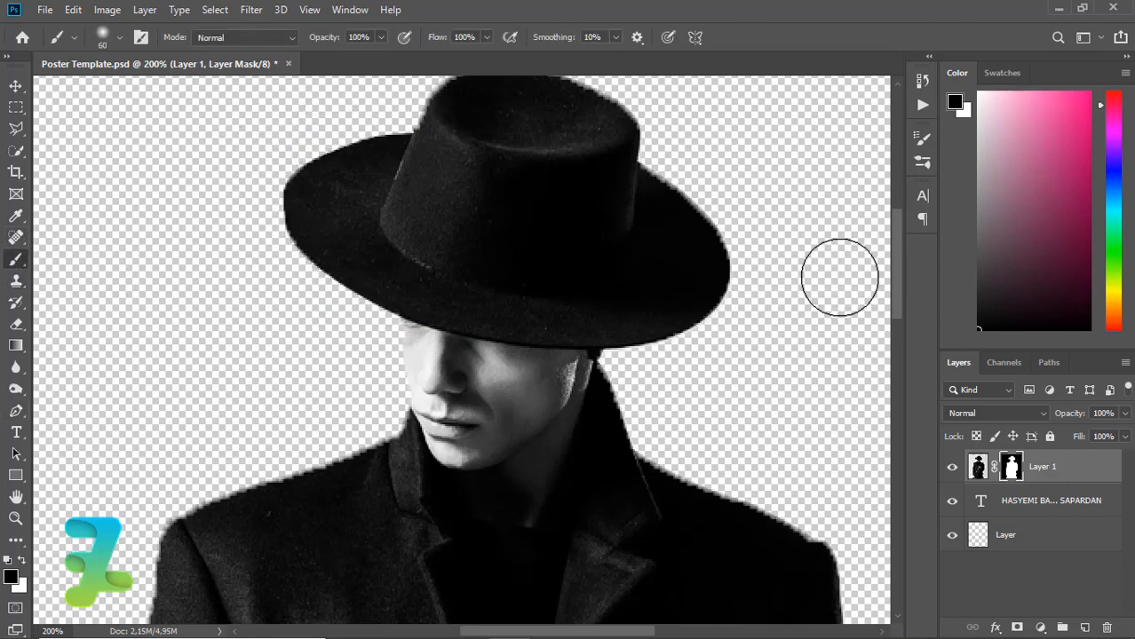
# - Trace a closed Pen path over the hat's crown and around the right side of its brim, looping outside the hat
pyautogui.moveTo(899, 288); pyautogui.dragTo(889, 267)
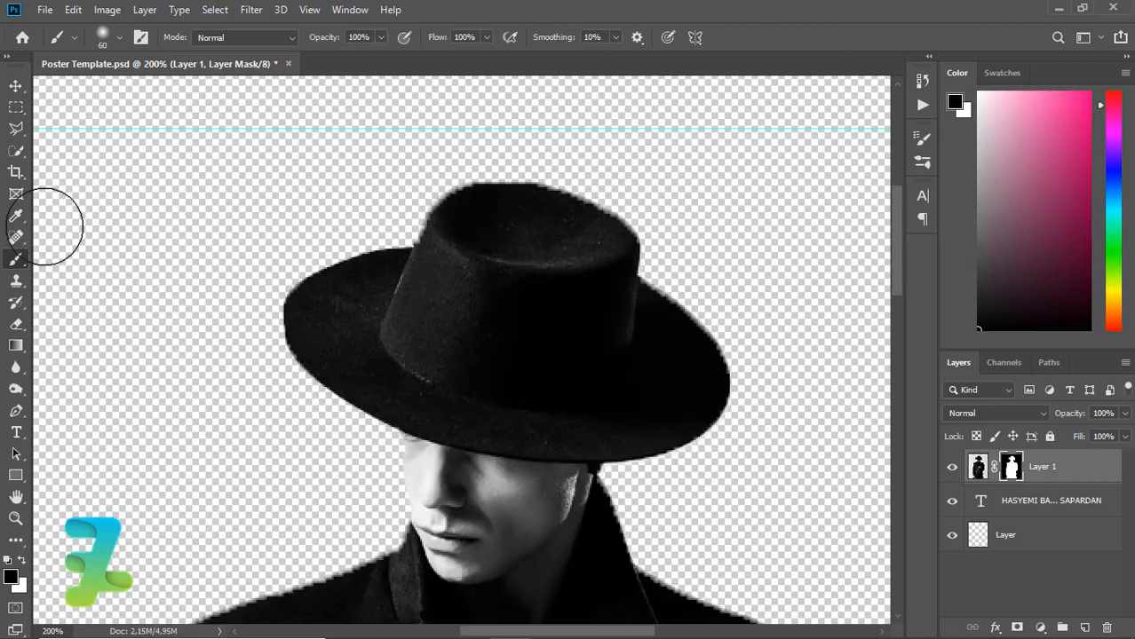
pyautogui.click(18, 410)
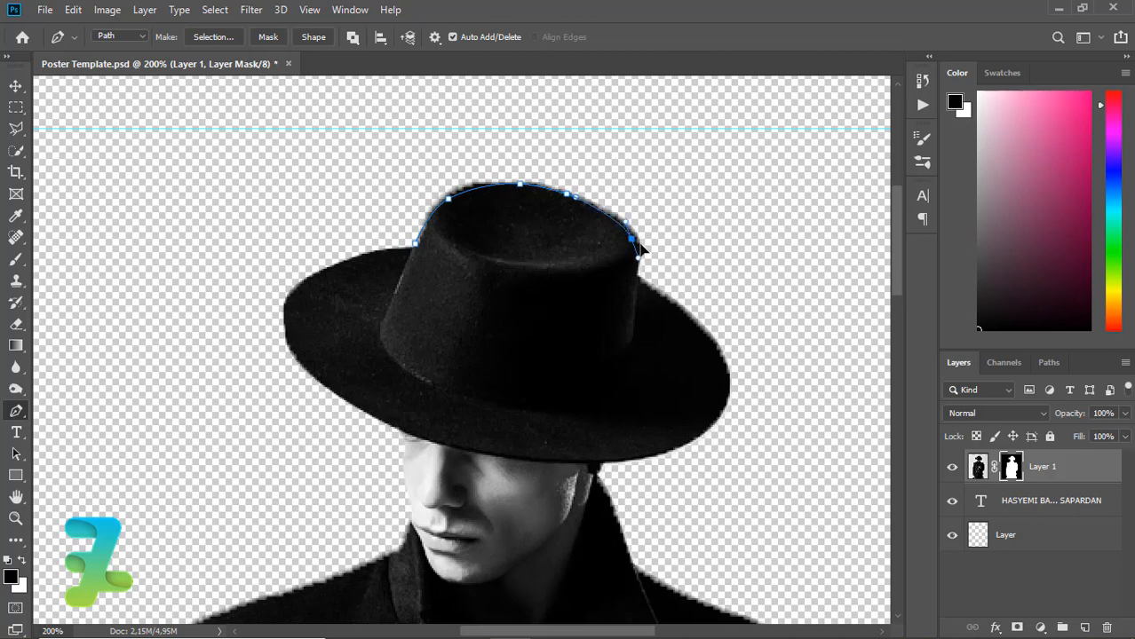
pyautogui.moveTo(702, 330); pyautogui.dragTo(708, 346)
pyautogui.moveTo(670, 448); pyautogui.dragTo(657, 455)
pyautogui.click(669, 468)
pyautogui.click(723, 446)
pyautogui.click(767, 299)
pyautogui.click(707, 200)
pyautogui.click(546, 129)
pyautogui.click(417, 130)
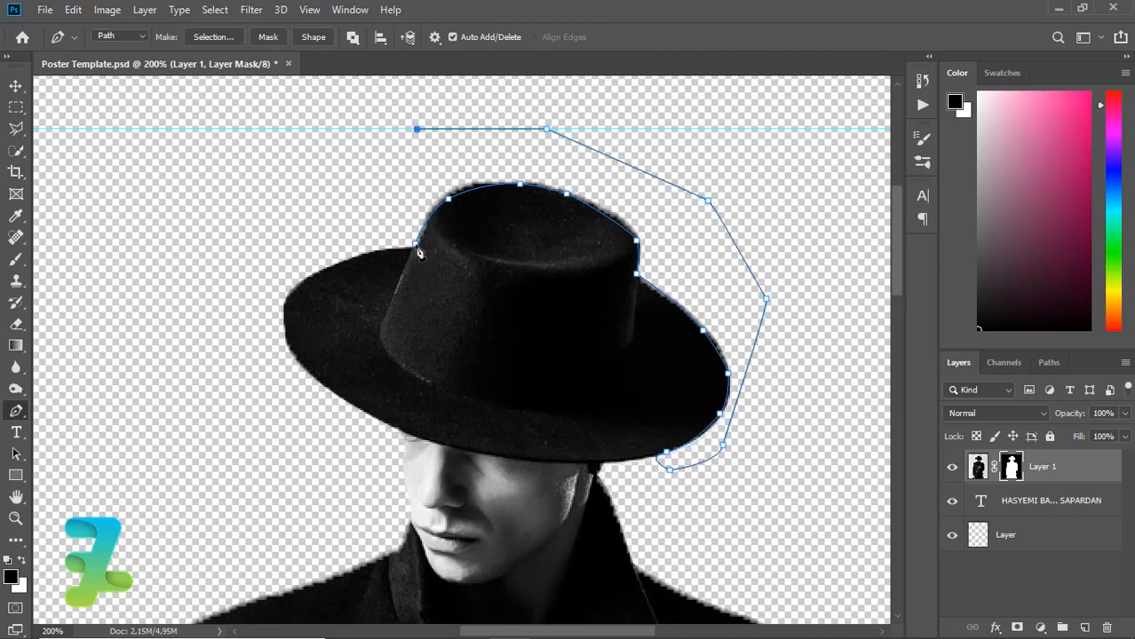
pyautogui.click(417, 241)
# - Turn the hat path into a selection with 0 feather, paint it black on the layer mask with the Brush, and deselect
pyautogui.rightClick(423, 209)
pyautogui.click(474, 276)
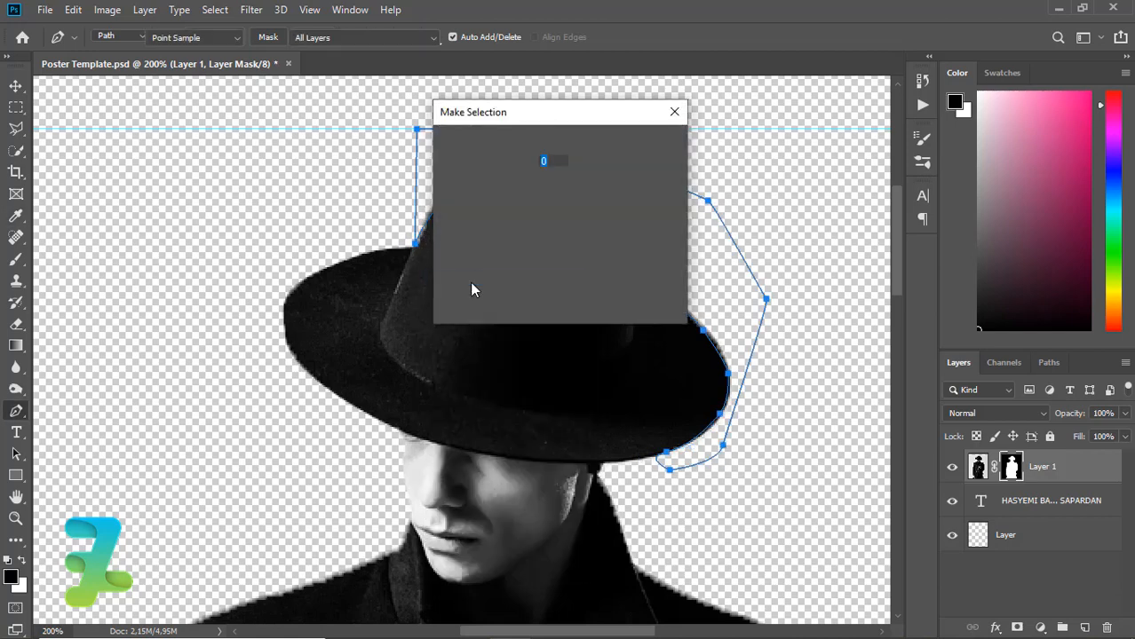
pyautogui.press('Return')
pyautogui.press('b')
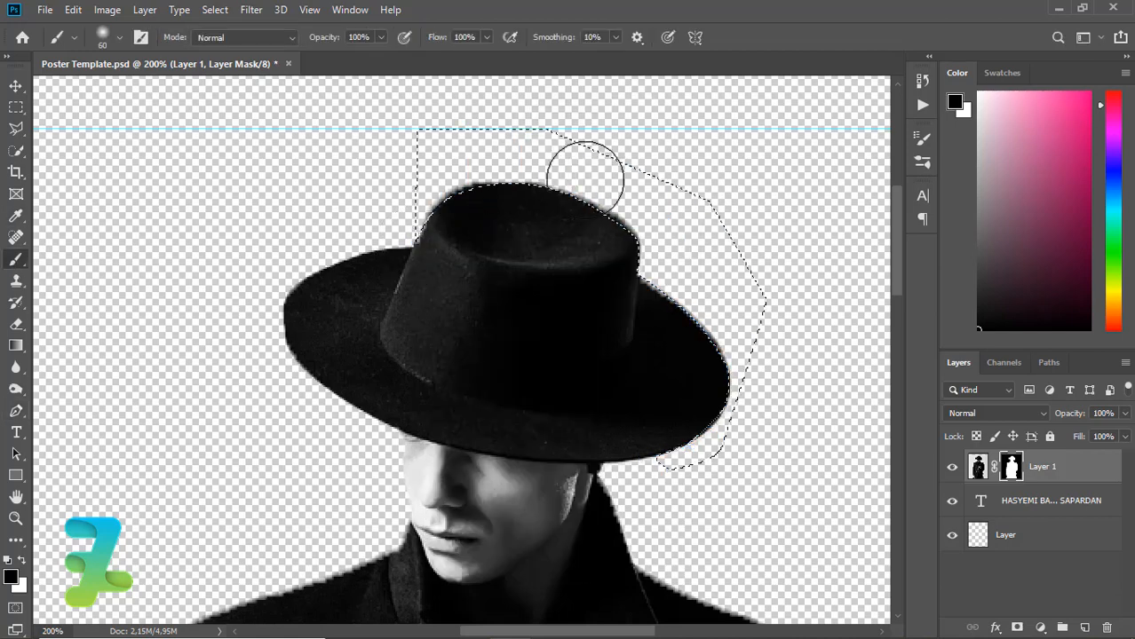
pyautogui.moveTo(643, 241); pyautogui.dragTo(715, 461)
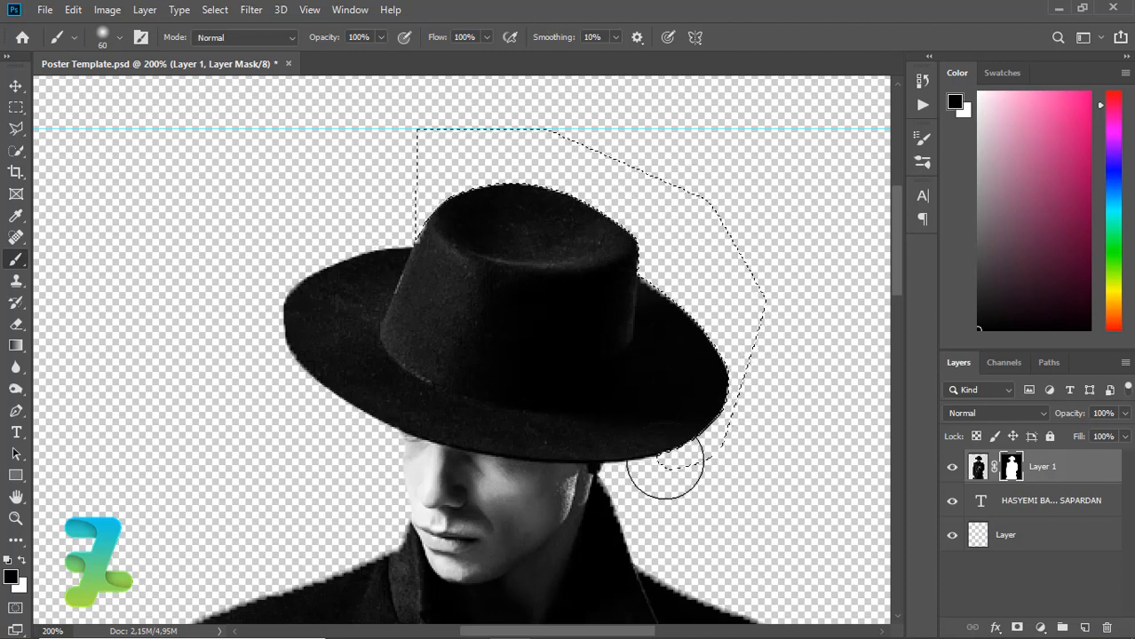
pyautogui.hotkey('ctrl', 'd')
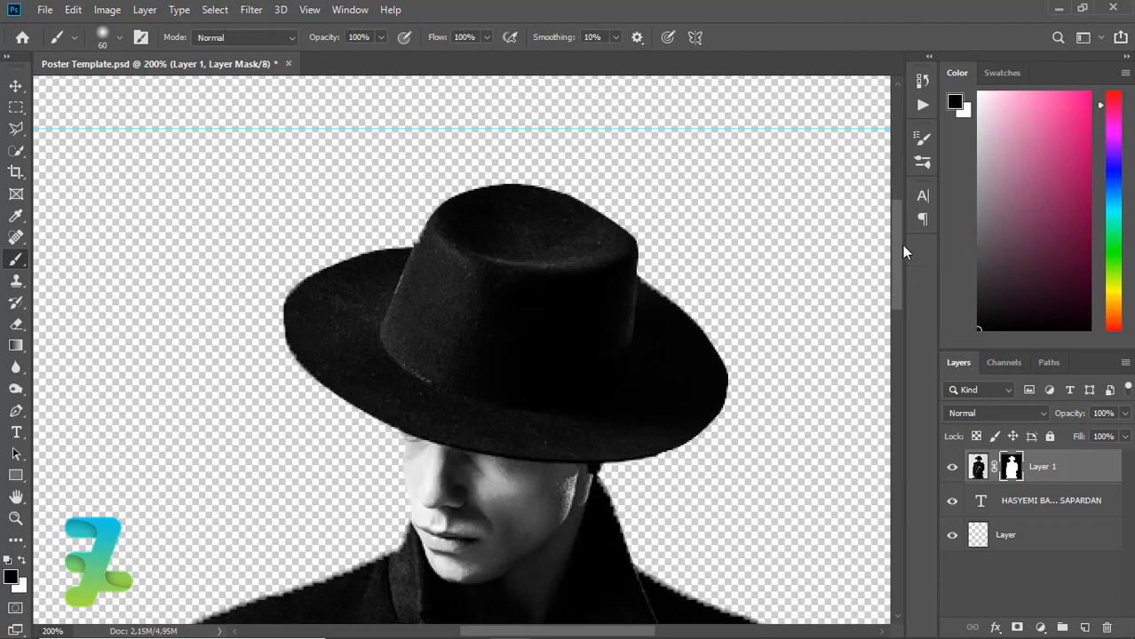
# - Trace a Pen path from the left collar tip down the coat's inner edge and around the fingers of the raised hand
pyautogui.scroll(-5, 903, 251)
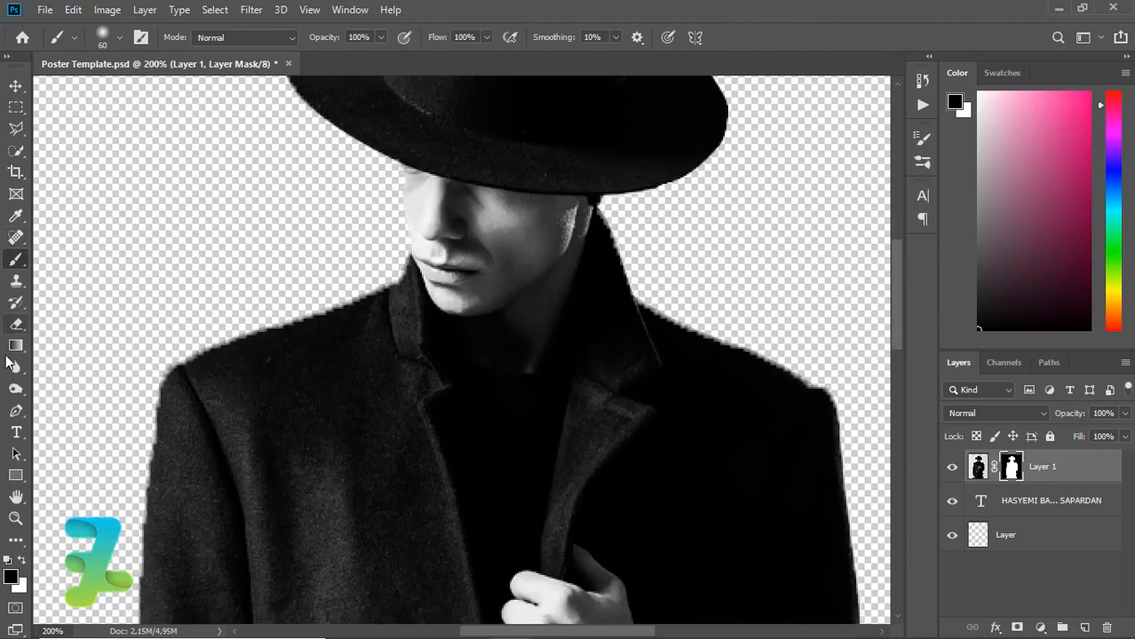
pyautogui.click(16, 410)
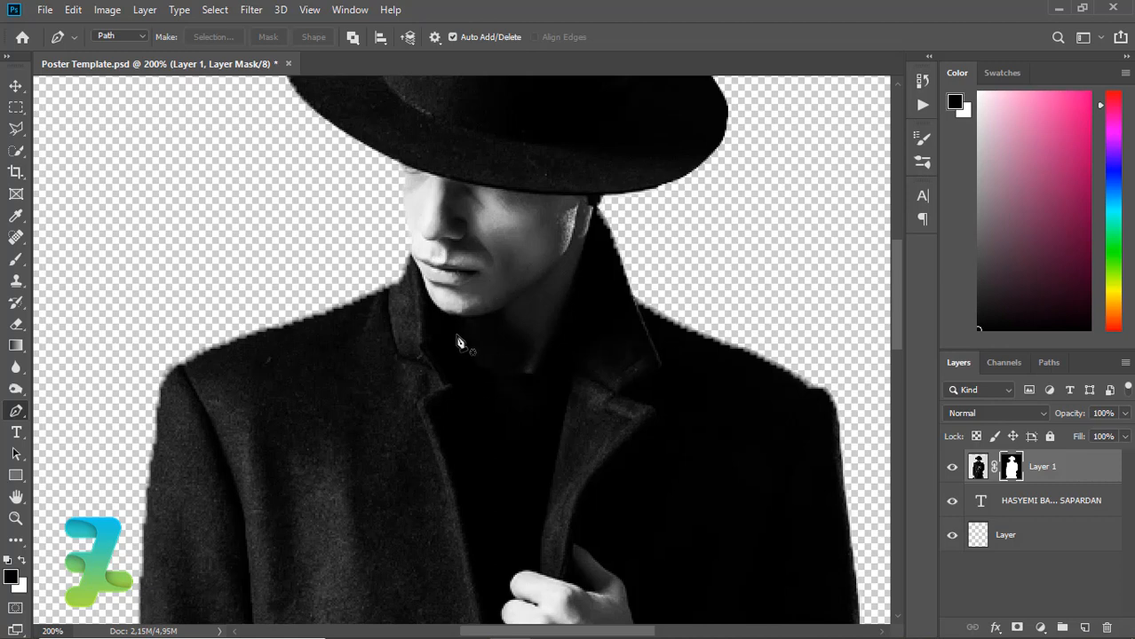
pyautogui.click(411, 260)
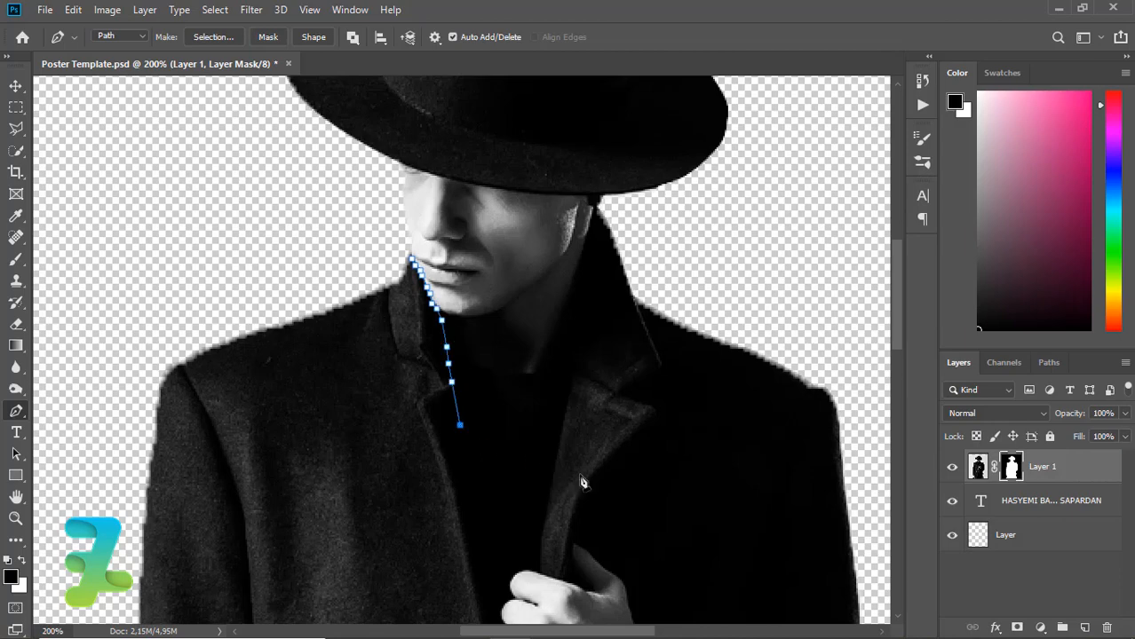
pyautogui.scroll(-3, 497, 337)
pyautogui.click(487, 240)
pyautogui.click(492, 277)
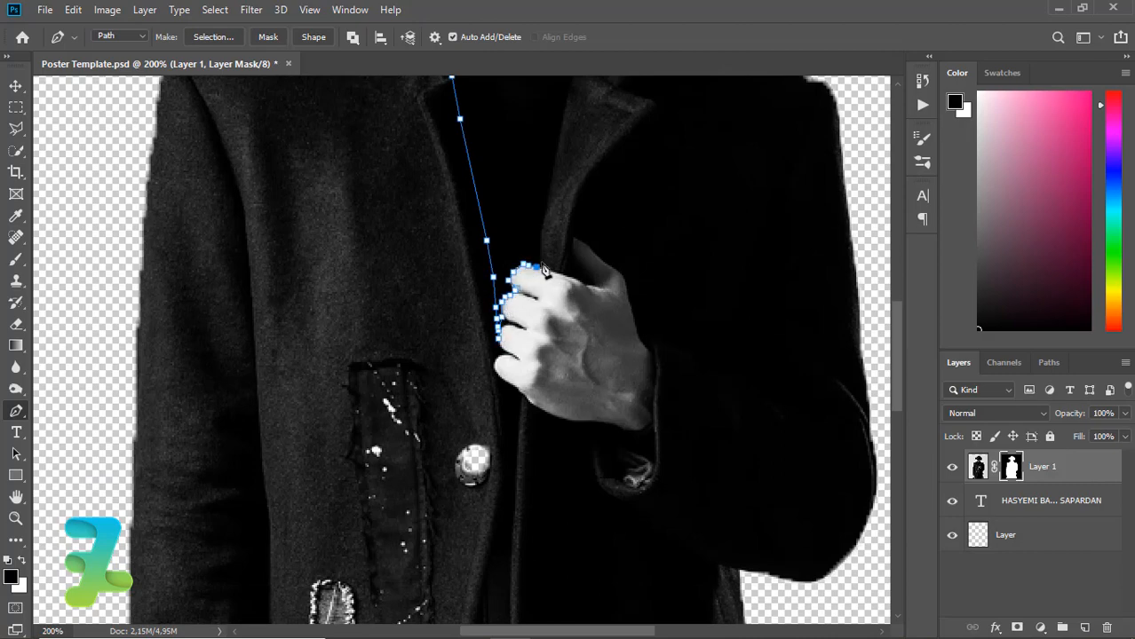
# - Continue the path up the right lapel and collar, along the underside of the hat brim, and close it around the face
pyautogui.scroll(2, 544, 269)
pyautogui.click(552, 317)
pyautogui.scroll(3, 552, 317)
pyautogui.click(582, 475)
pyautogui.click(600, 330)
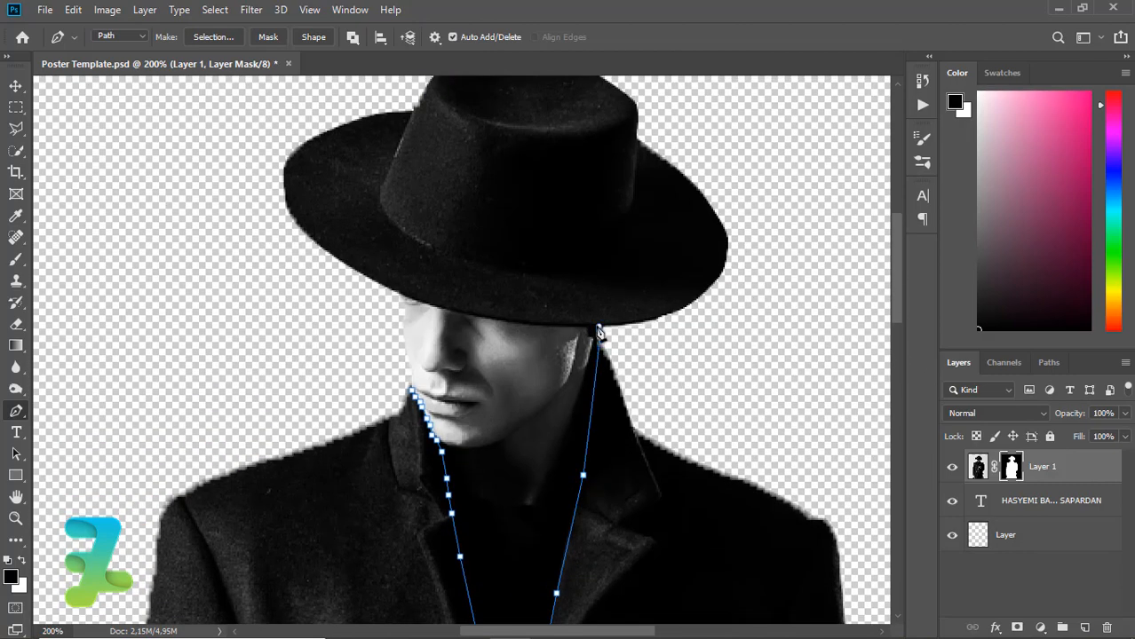
pyautogui.click(507, 322)
pyautogui.click(396, 293)
pyautogui.moveTo(364, 310); pyautogui.dragTo(383, 356)
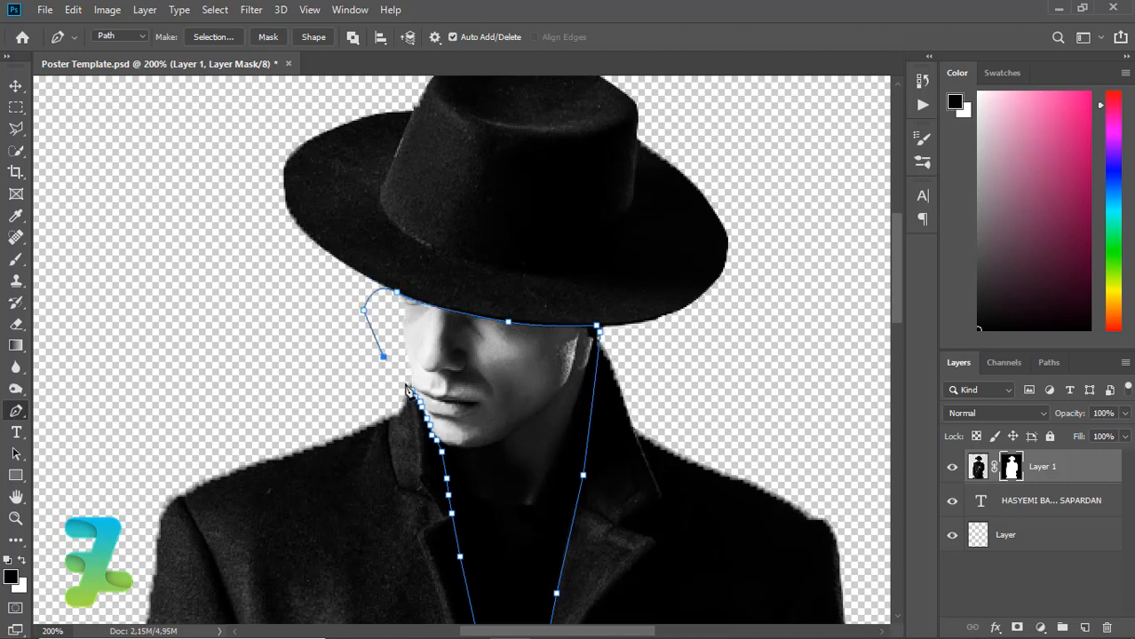
pyautogui.click(413, 394)
# - Turn the face and neck path into a selection, paint it black on the layer mask with the Brush, and deselect
pyautogui.rightClick(421, 373)
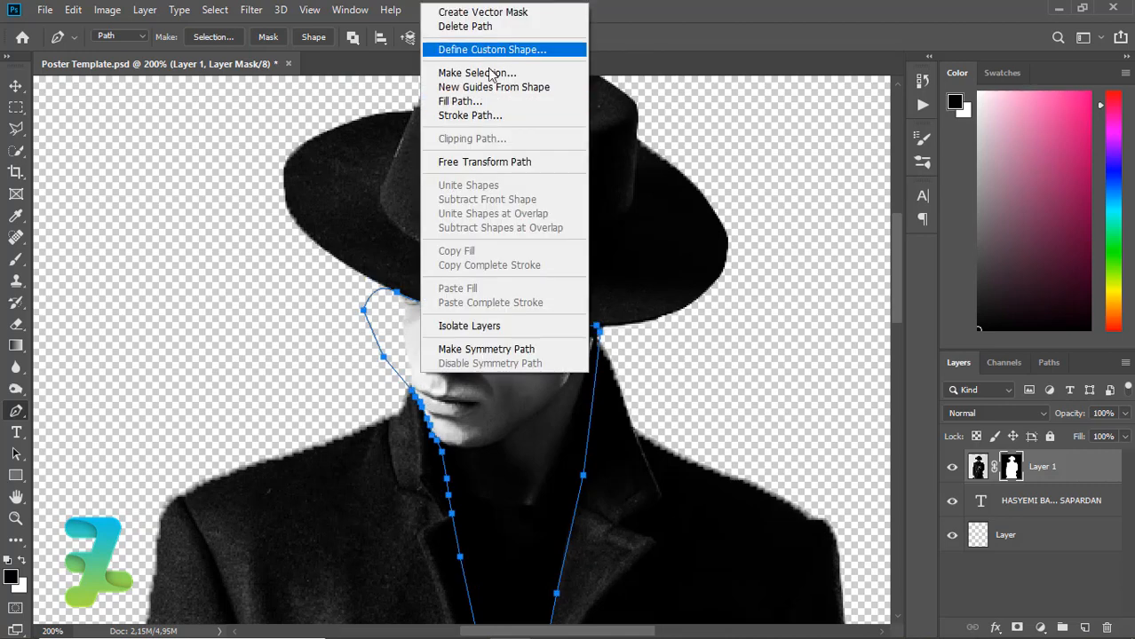
pyautogui.click(487, 74)
pyautogui.press('Return')
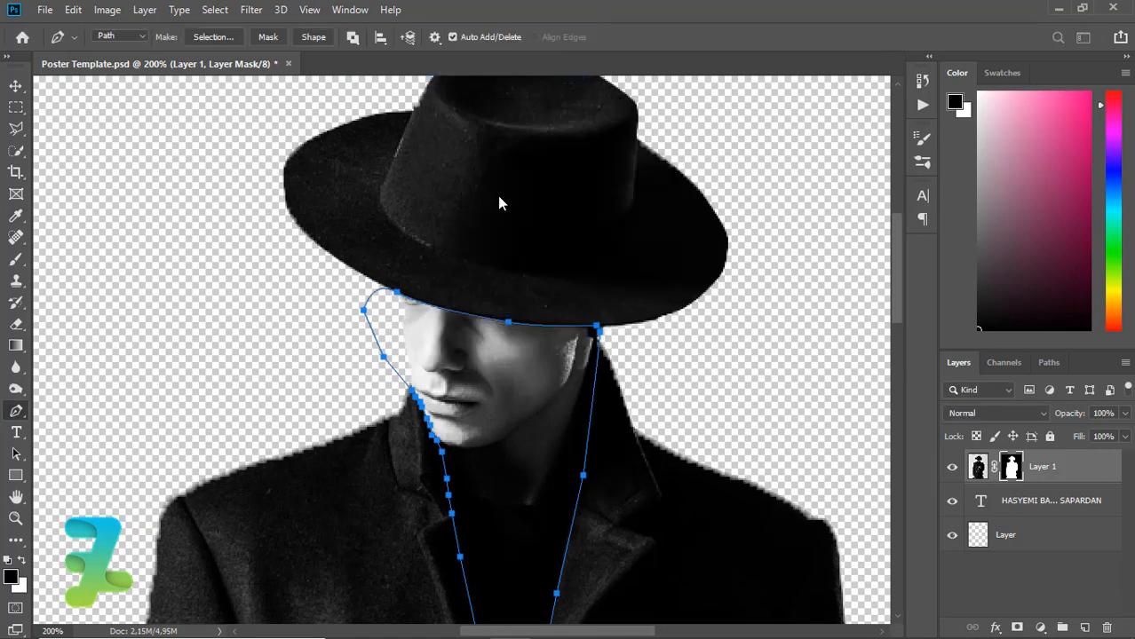
pyautogui.hotkey('ctrl', '-')
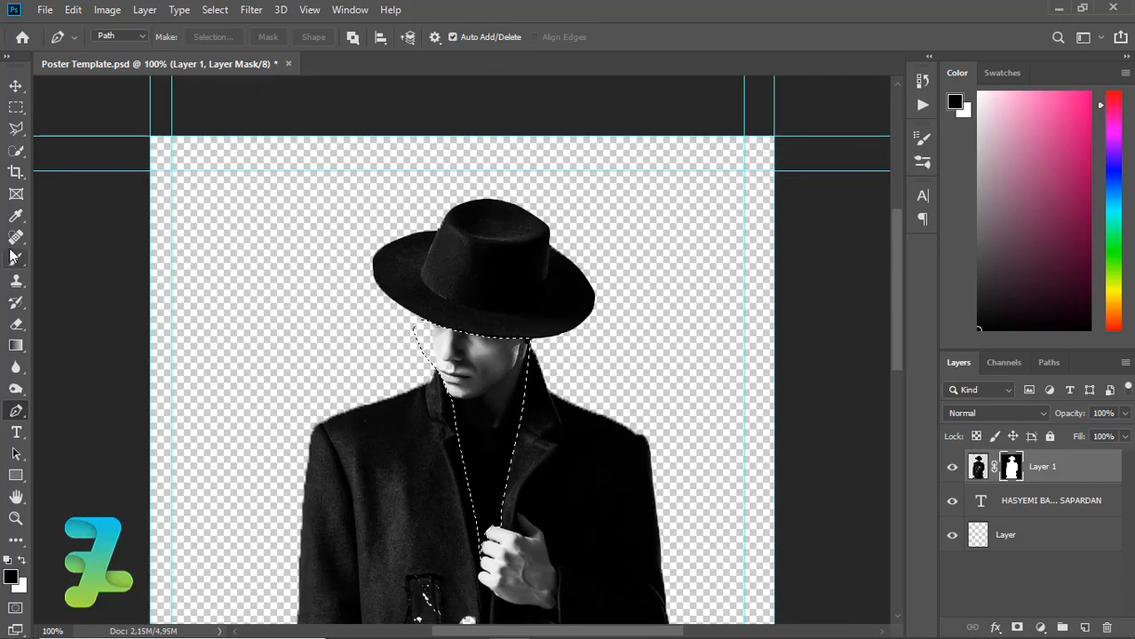
pyautogui.press('b')
pyautogui.moveTo(455, 417)
pyautogui.mouseDown()
pyautogui.moveTo(486, 392)
pyautogui.moveTo(507, 610)
pyautogui.moveTo(480, 355)
pyautogui.mouseUp()
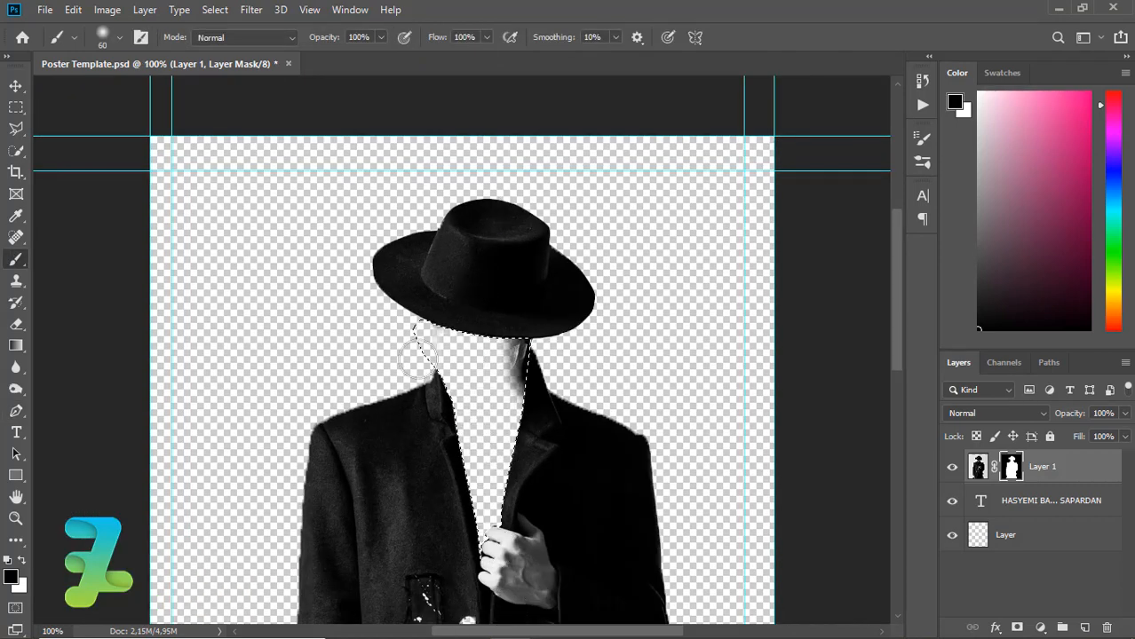
pyautogui.moveTo(490, 293)
pyautogui.mouseDown()
pyautogui.moveTo(534, 448)
pyautogui.moveTo(532, 539)
pyautogui.mouseUp()
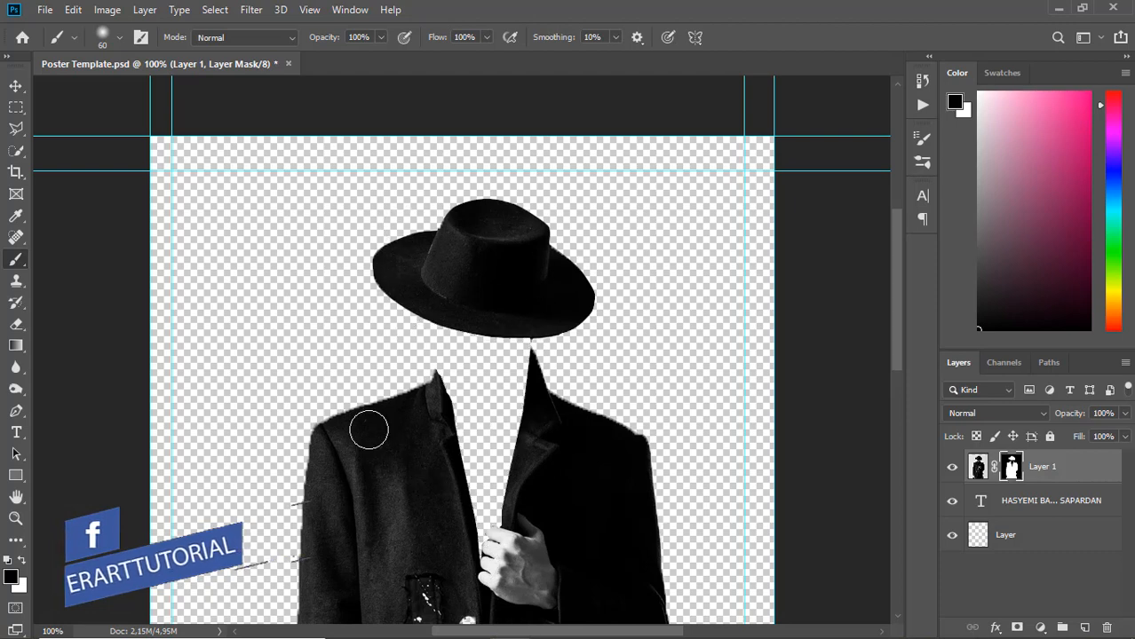
pyautogui.hotkey('ctrl', 'd')
# - Start a Pen path at the left collar tip and trace it along the left shoulder of the coat
pyautogui.hotkey('ctrl', '+')
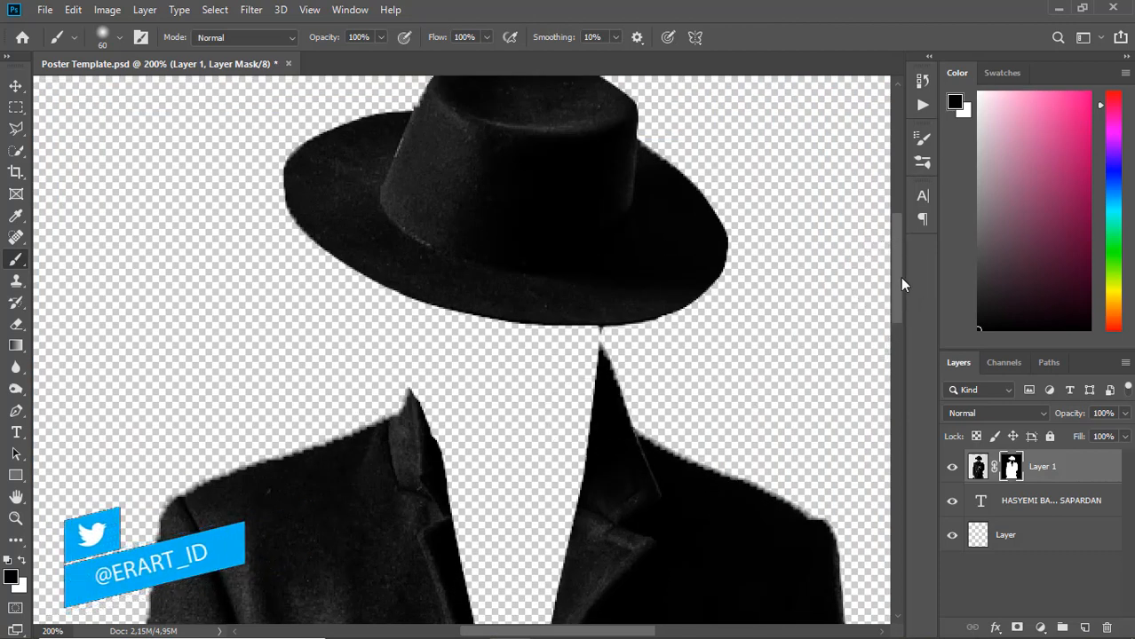
pyautogui.moveTo(900, 277); pyautogui.dragTo(903, 304)
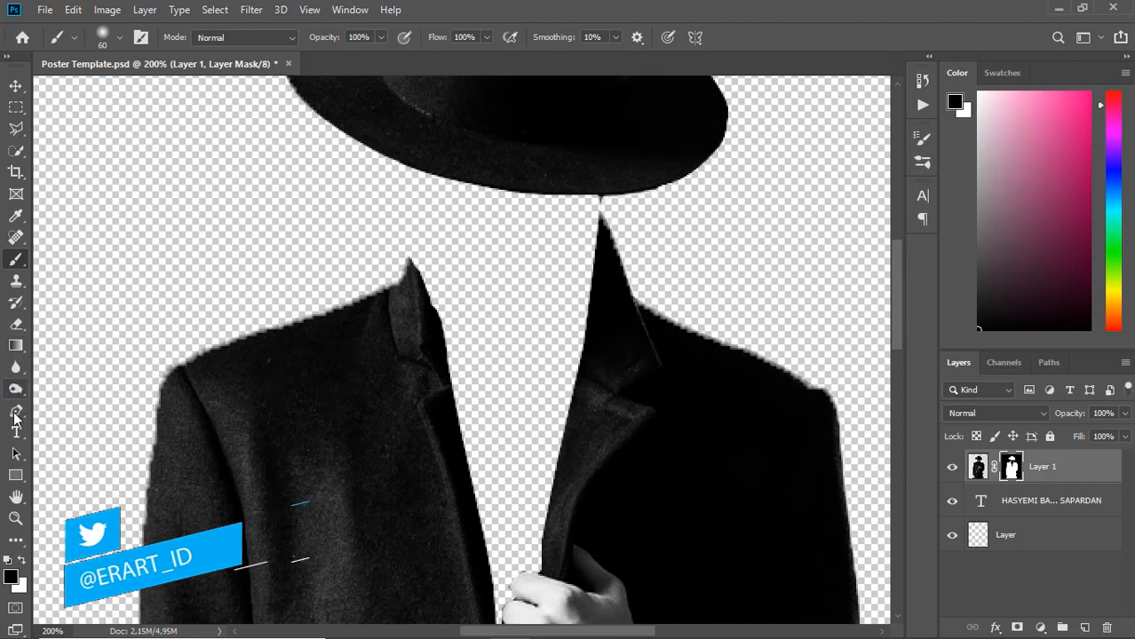
pyautogui.press('p')
pyautogui.click(411, 260)
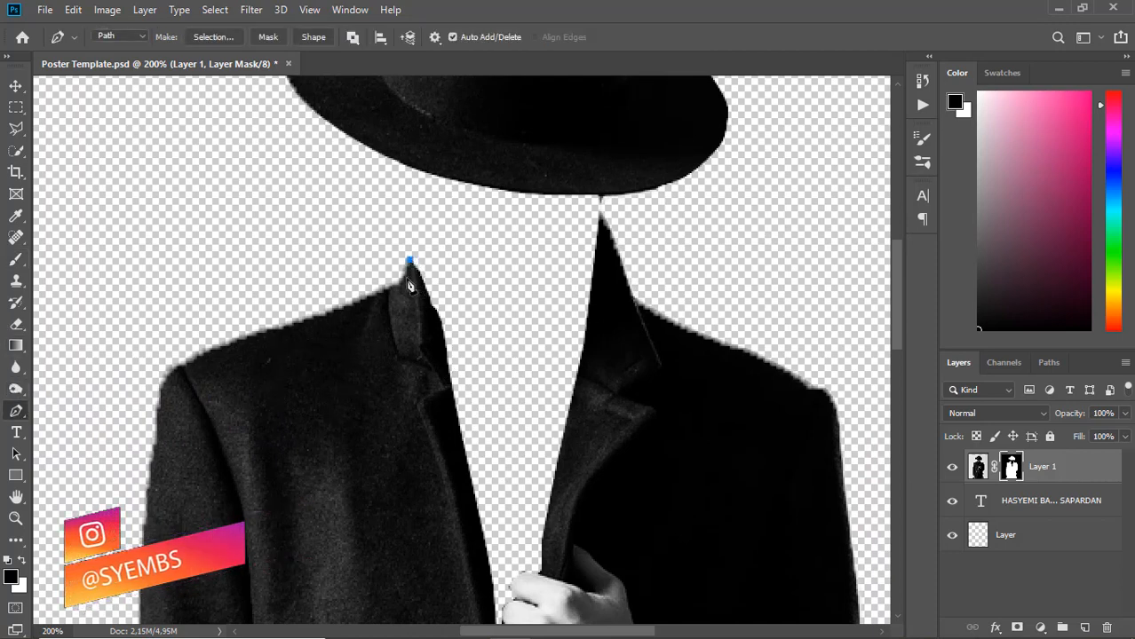
pyautogui.moveTo(406, 278); pyautogui.dragTo(379, 295)
pyautogui.moveTo(261, 334); pyautogui.dragTo(223, 343)
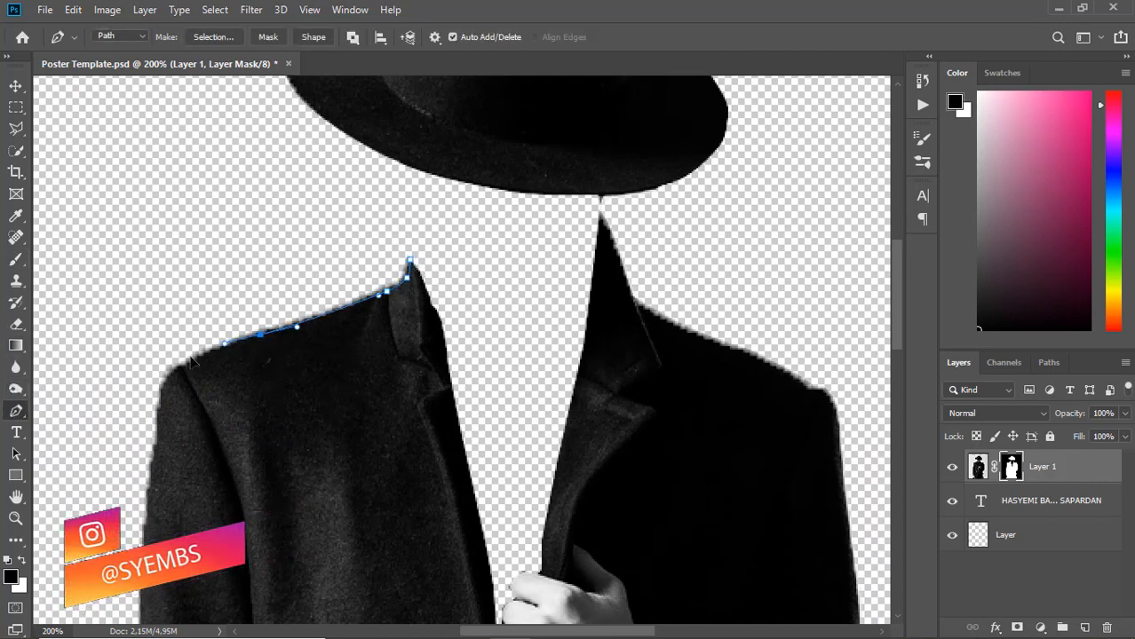
# - Continue the path down the outer edge of the left sleeve to the cuff
pyautogui.moveTo(896, 299); pyautogui.dragTo(897, 373)
pyautogui.moveTo(145, 222); pyautogui.dragTo(145, 255)
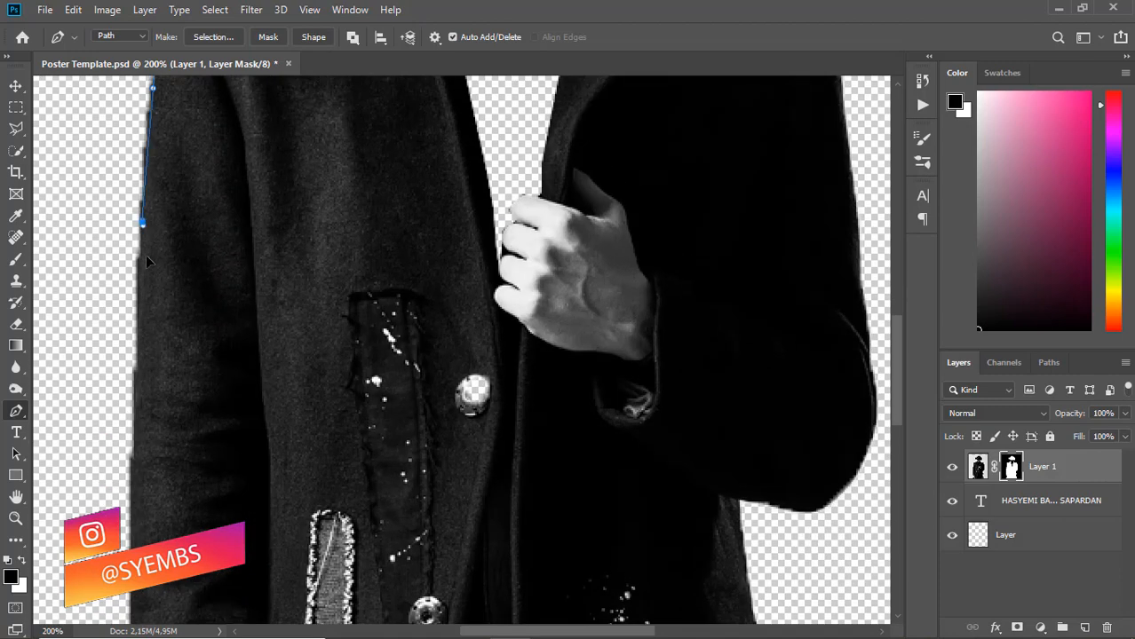
pyautogui.moveTo(133, 465); pyautogui.dragTo(132, 503)
pyautogui.moveTo(897, 346); pyautogui.dragTo(897, 411)
pyautogui.moveTo(132, 379); pyautogui.dragTo(134, 392)
pyautogui.moveTo(136, 451); pyautogui.dragTo(140, 480)
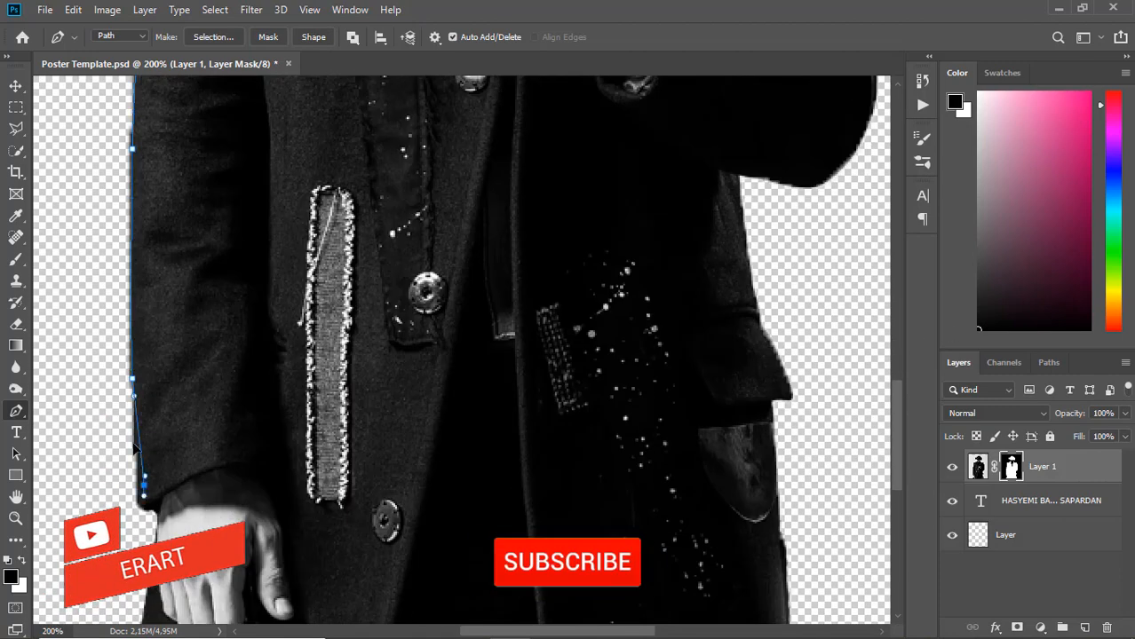
pyautogui.click(139, 502)
# - Loop the path back up outside the coat and close it at the left collar tip
pyautogui.click(92, 263)
pyautogui.moveTo(897, 433)
pyautogui.mouseDown()
pyautogui.moveTo(872, 326)
pyautogui.moveTo(895, 306)
pyautogui.mouseUp()
pyautogui.click(49, 222)
pyautogui.click(268, 160)
pyautogui.click(362, 144)
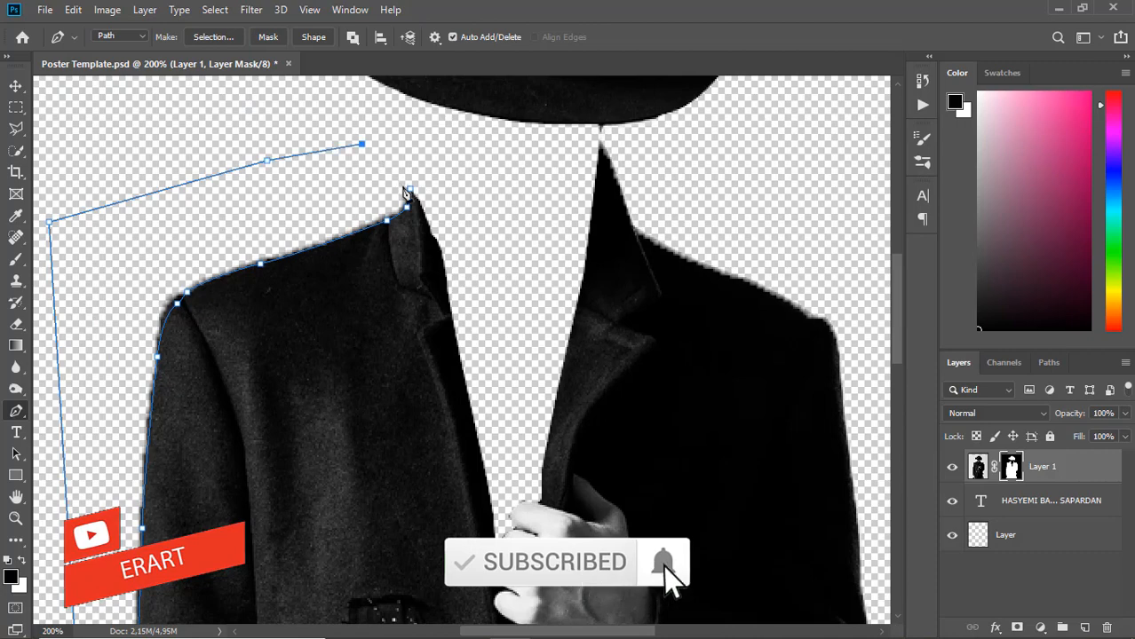
pyautogui.click(409, 189)
# - Turn the left shoulder and sleeve path into a selection, paint it black on the layer mask with the size 90 Brush, and deselect
pyautogui.rightClick(219, 194)
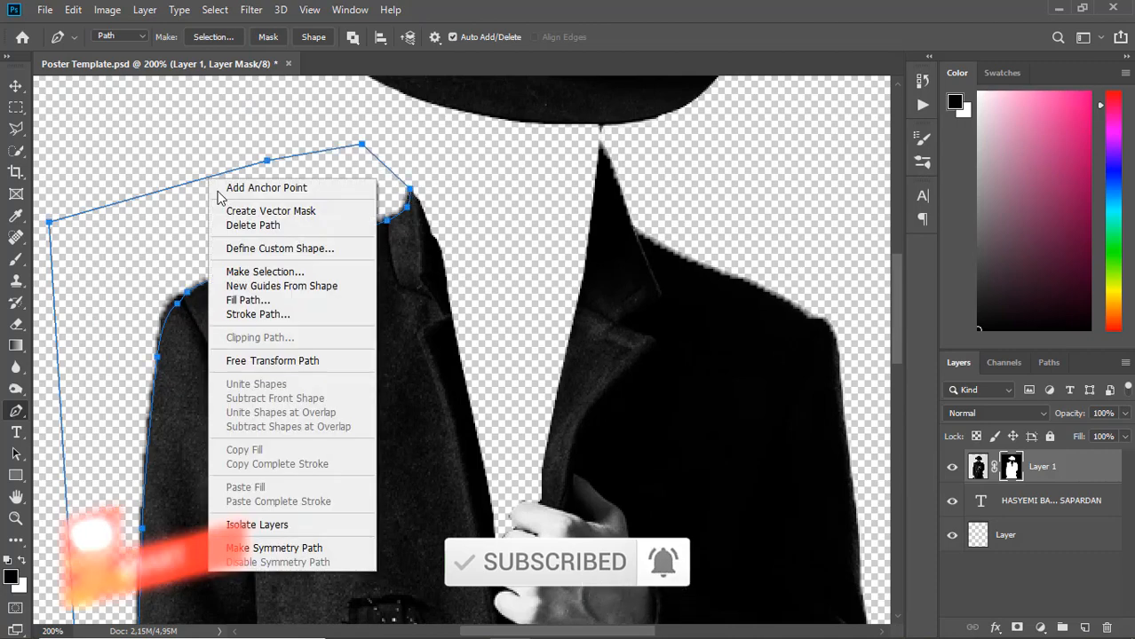
pyautogui.click(264, 271)
pyautogui.press('Return')
pyautogui.hotkey('ctrl', '-')
pyautogui.hotkey('ctrl', '-')
pyautogui.hotkey('ctrl', '-')
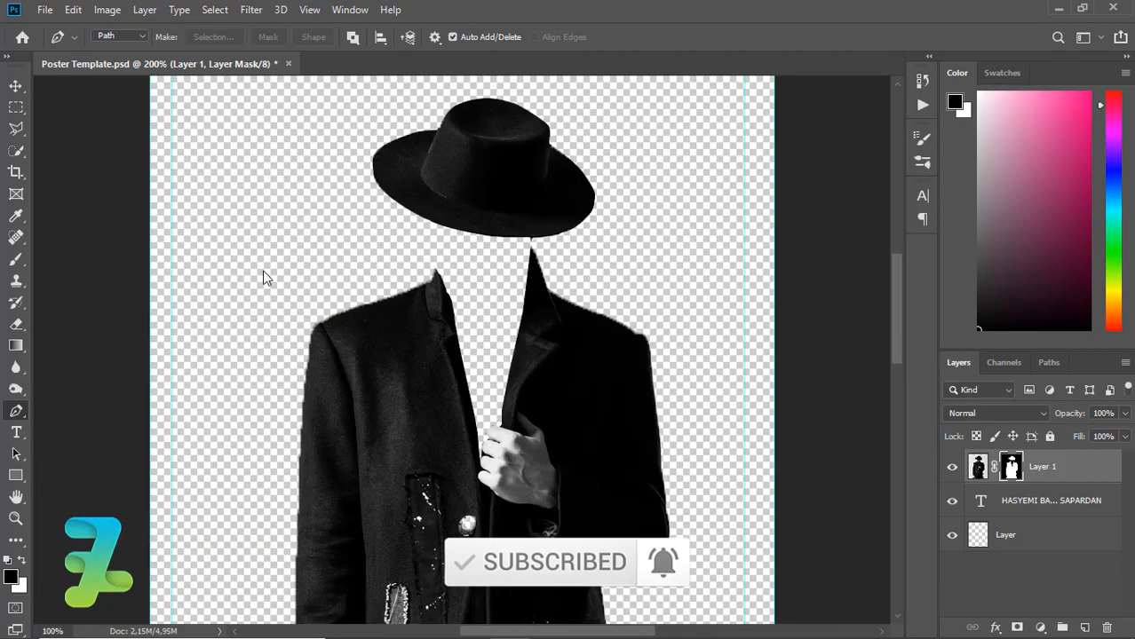
pyautogui.press('b')
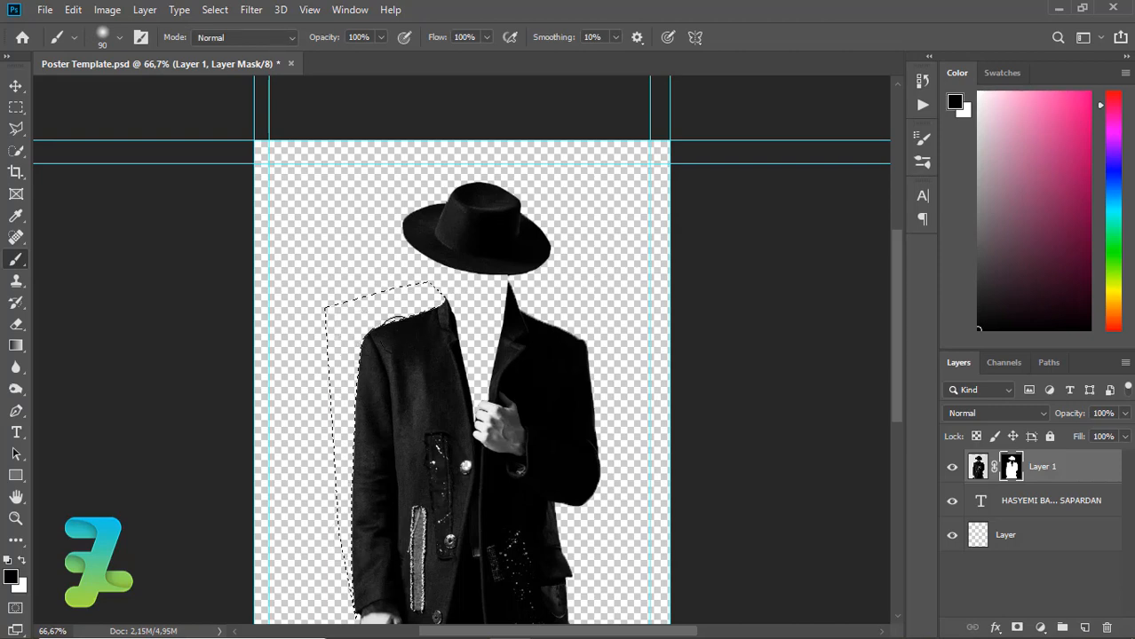
pyautogui.hotkey('ctrl', 'd')
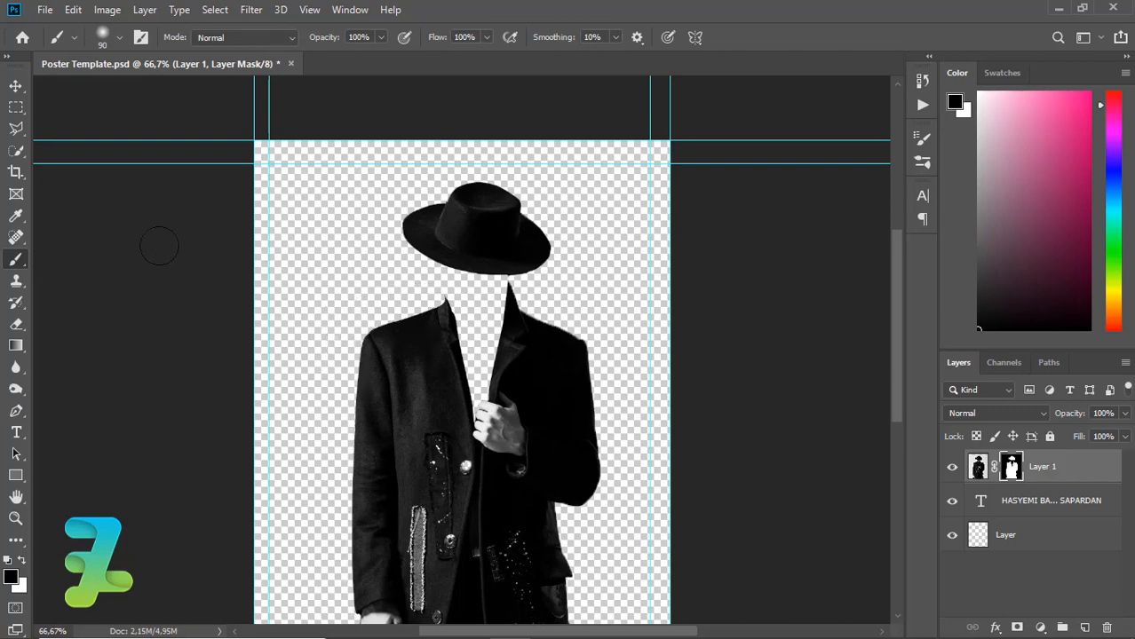
# - Trace a Pen path from the hat brim down the right collar and along the right shoulder of the coat
pyautogui.click(16, 411)
pyautogui.hotkey('ctrl', '+')
pyautogui.hotkey('ctrl', '+')
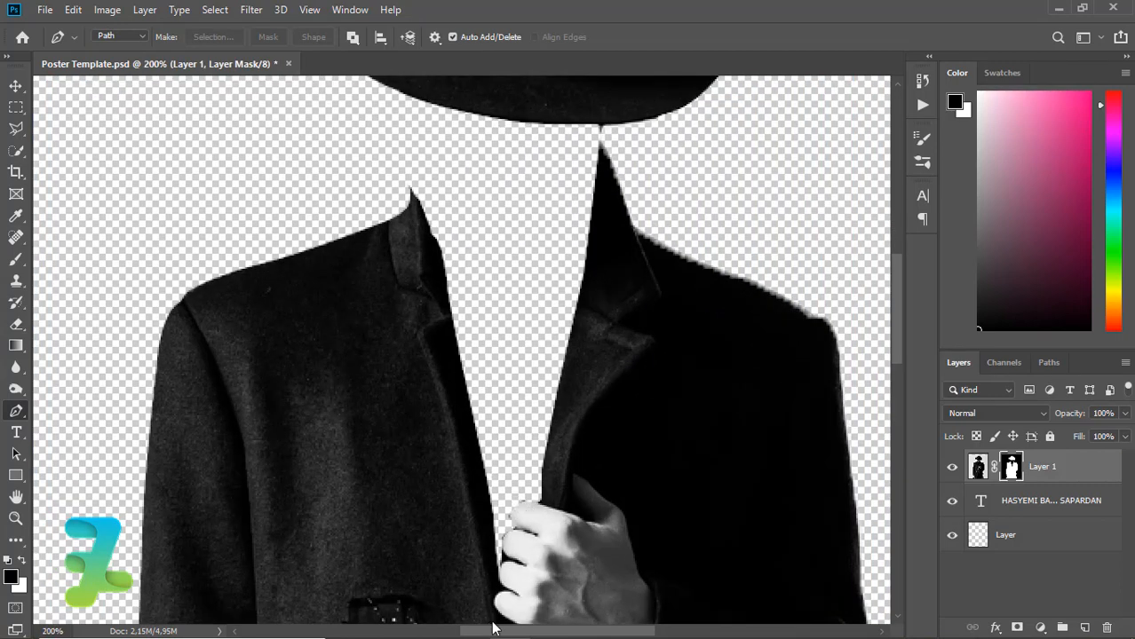
pyautogui.moveTo(517, 626); pyautogui.dragTo(553, 632)
pyautogui.hotkey('ctrl', 'z')
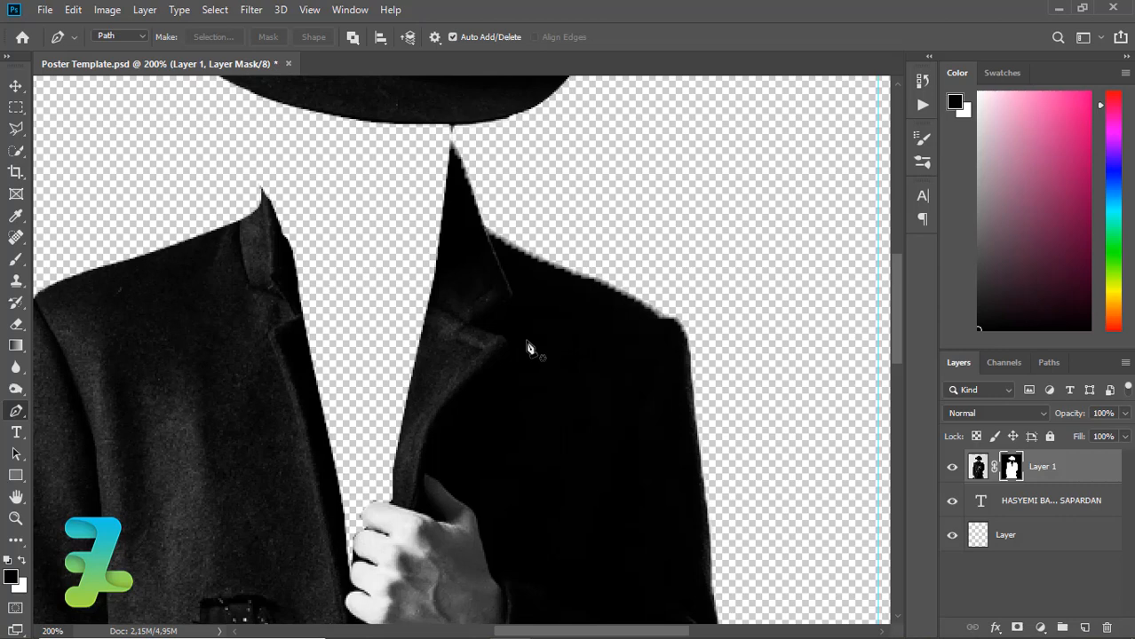
pyautogui.click(449, 126)
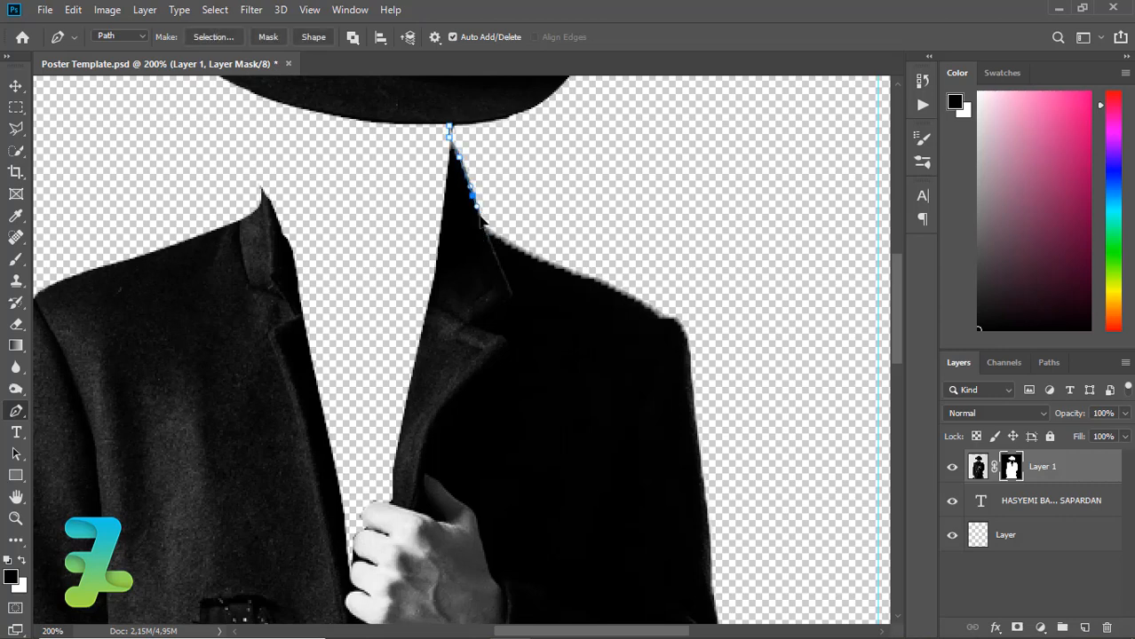
pyautogui.moveTo(654, 313); pyautogui.dragTo(662, 318)
pyautogui.click(672, 322)
pyautogui.click(685, 341)
# - Continue the path down the right sleeve and around the elbow to where the sleeve meets the coat body
pyautogui.moveTo(897, 328); pyautogui.dragTo(896, 378)
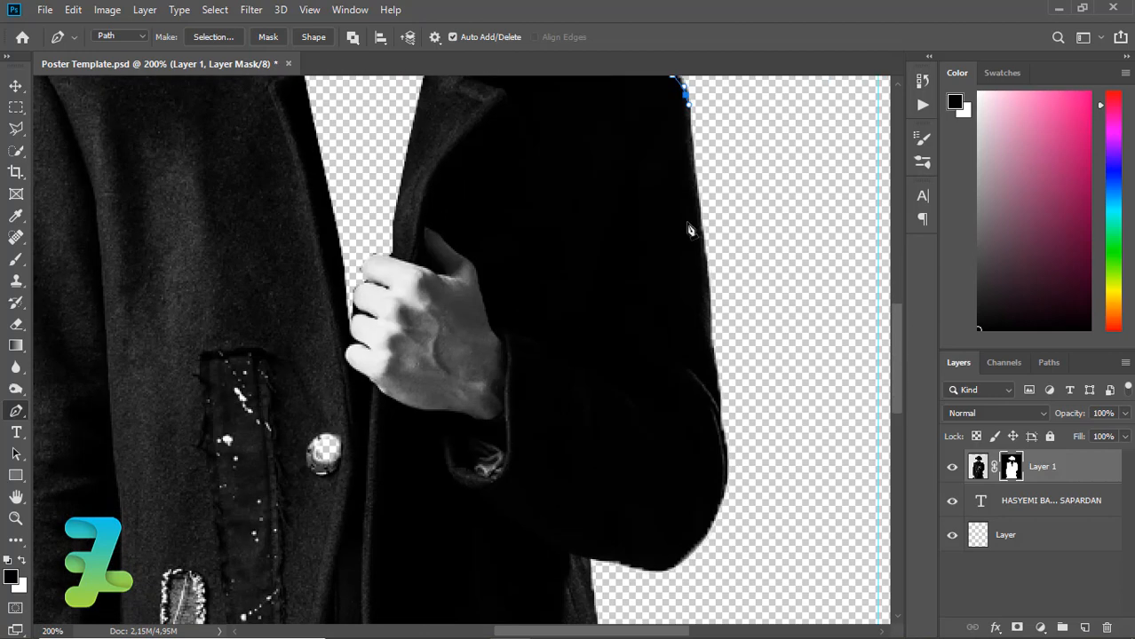
pyautogui.moveTo(697, 215); pyautogui.dragTo(702, 231)
pyautogui.click(707, 267)
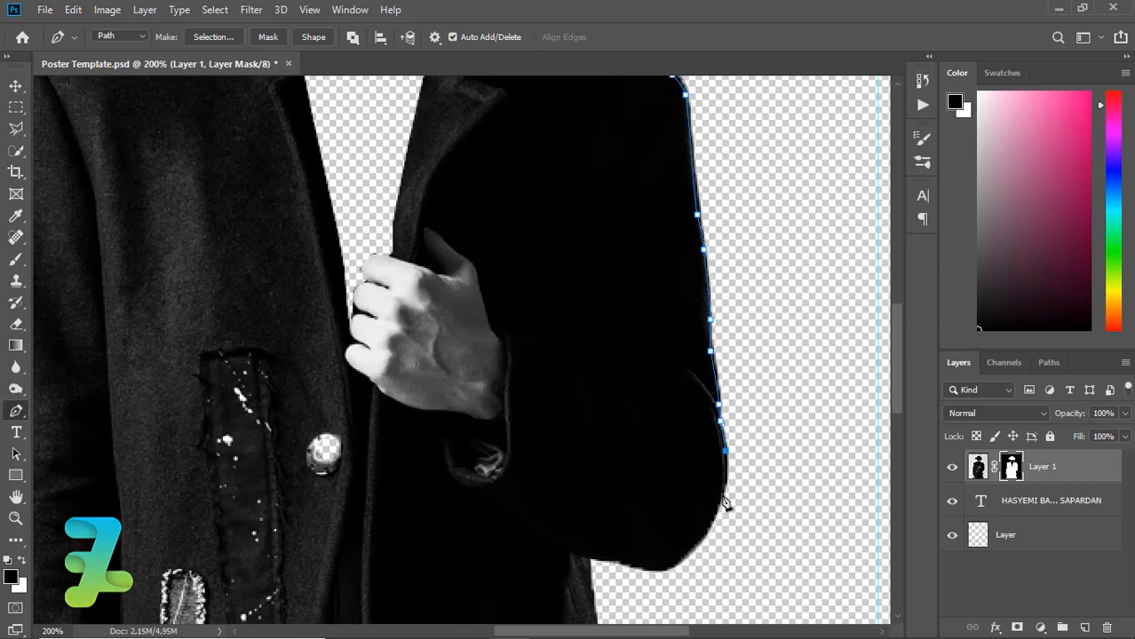
pyautogui.moveTo(612, 559); pyautogui.dragTo(606, 560)
pyautogui.click(594, 557)
# - Loop the path back up outside the right sleeve and close it at its starting point below the hat brim
pyautogui.moveTo(777, 520); pyautogui.dragTo(791, 478)
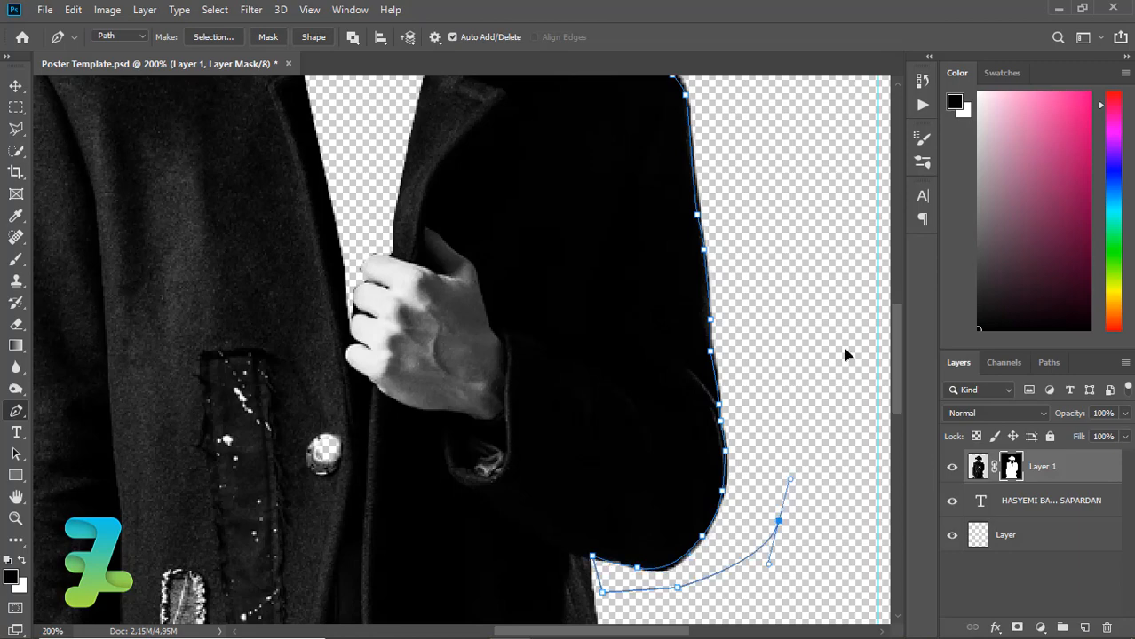
pyautogui.scroll(5, 847, 352)
pyautogui.click(739, 272)
pyautogui.click(450, 169)
# - Turn the right shoulder and sleeve path into a selection, paint it black on the layer mask with the size 90 Brush, and deselect
pyautogui.rightClick(450, 168)
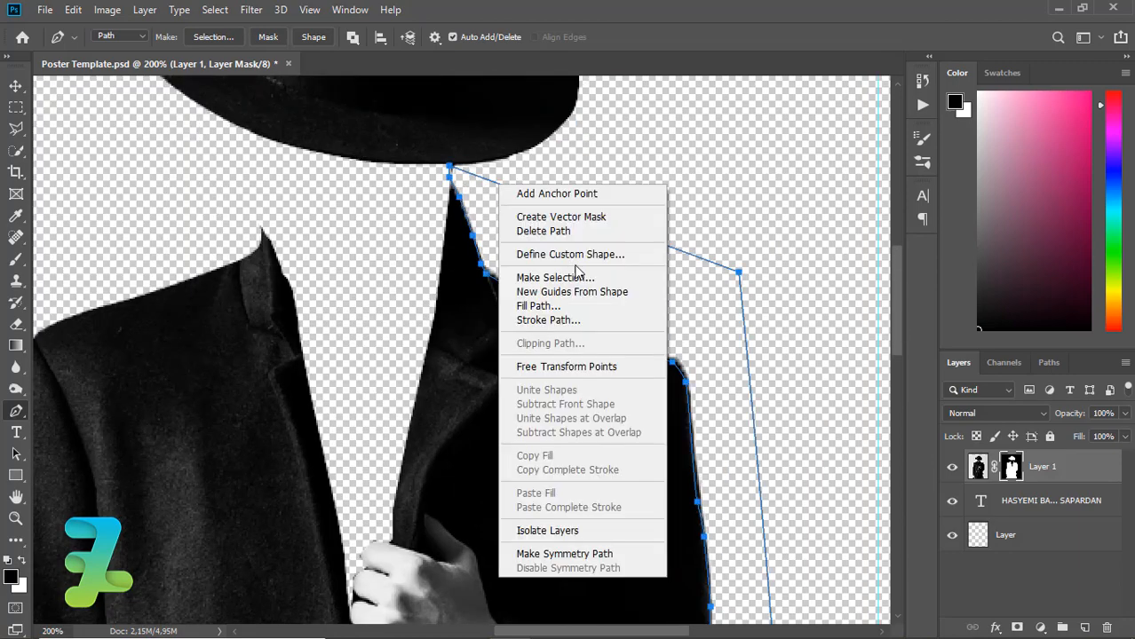
pyautogui.click(572, 277)
pyautogui.press('Return')
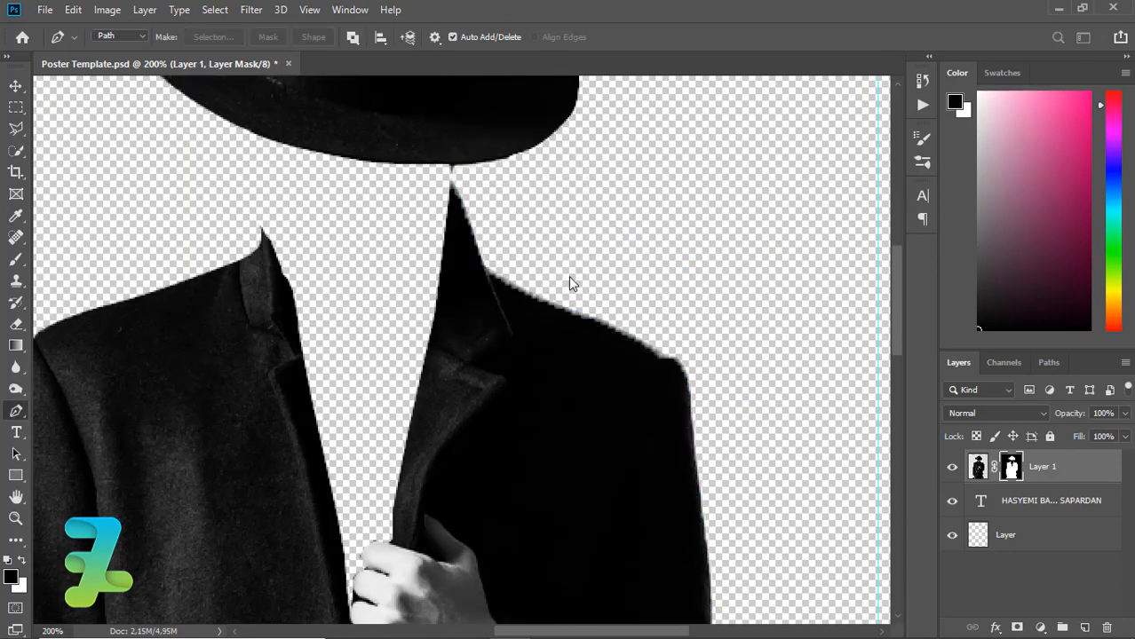
pyautogui.hotkey('ctrl', '-')
pyautogui.hotkey('ctrl', '-')
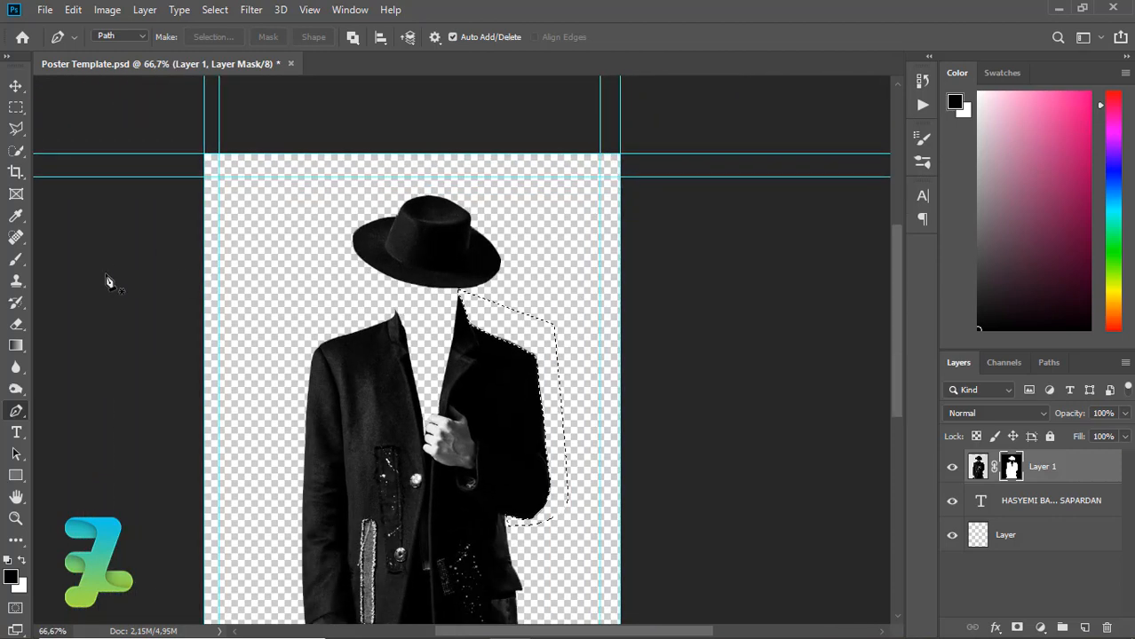
pyautogui.click(16, 259)
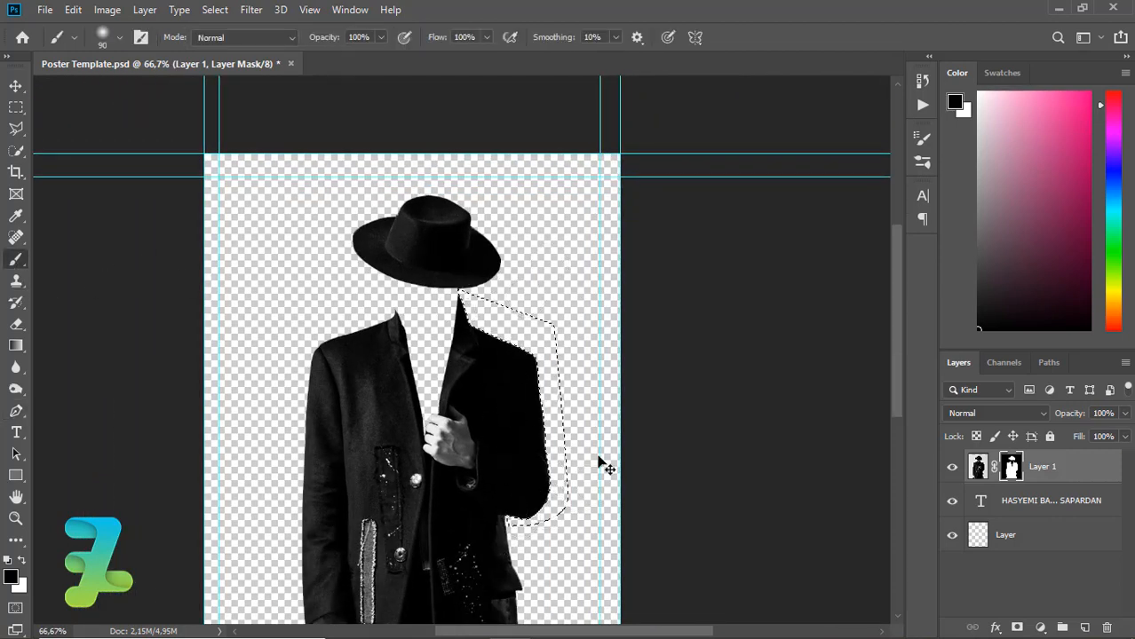
pyautogui.hotkey('ctrl', '+')
pyautogui.hotkey('ctrl', '+')
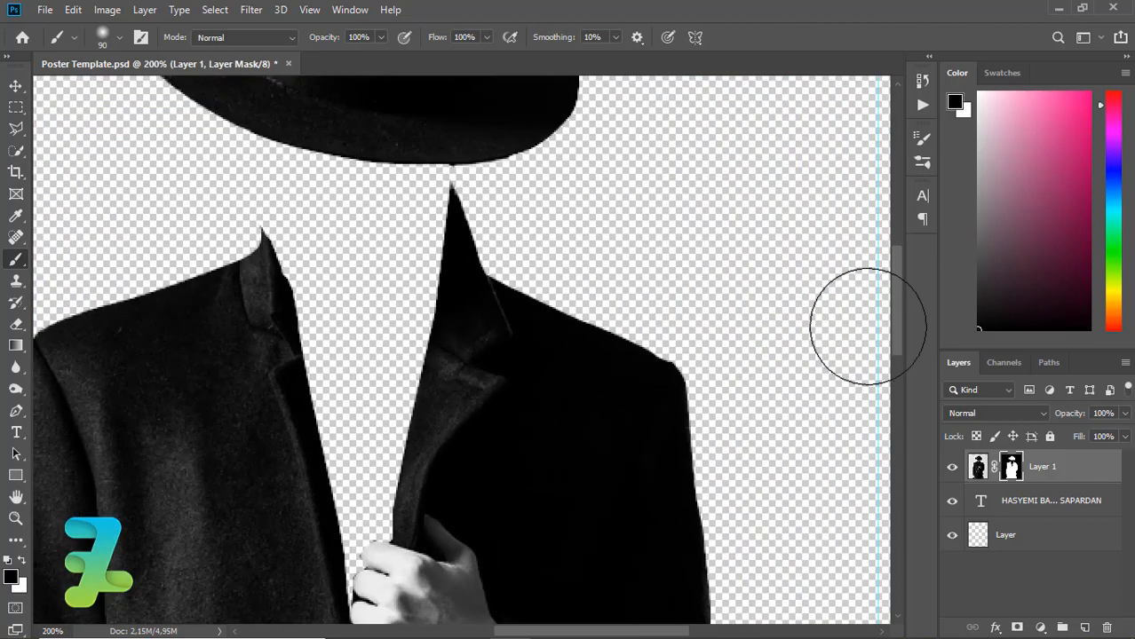
# - Trace a Pen path from under the right elbow down the coat's right edge, around the pocket flap, to the poster's lower edge
pyautogui.moveTo(904, 299); pyautogui.dragTo(921, 441)
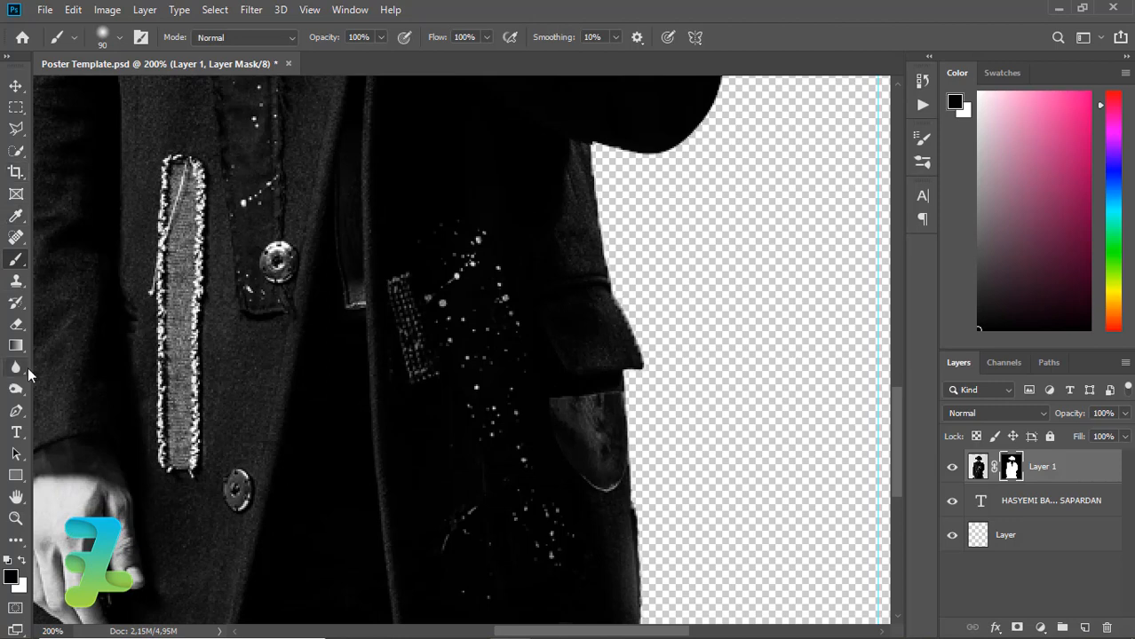
pyautogui.click(16, 410)
pyautogui.click(587, 142)
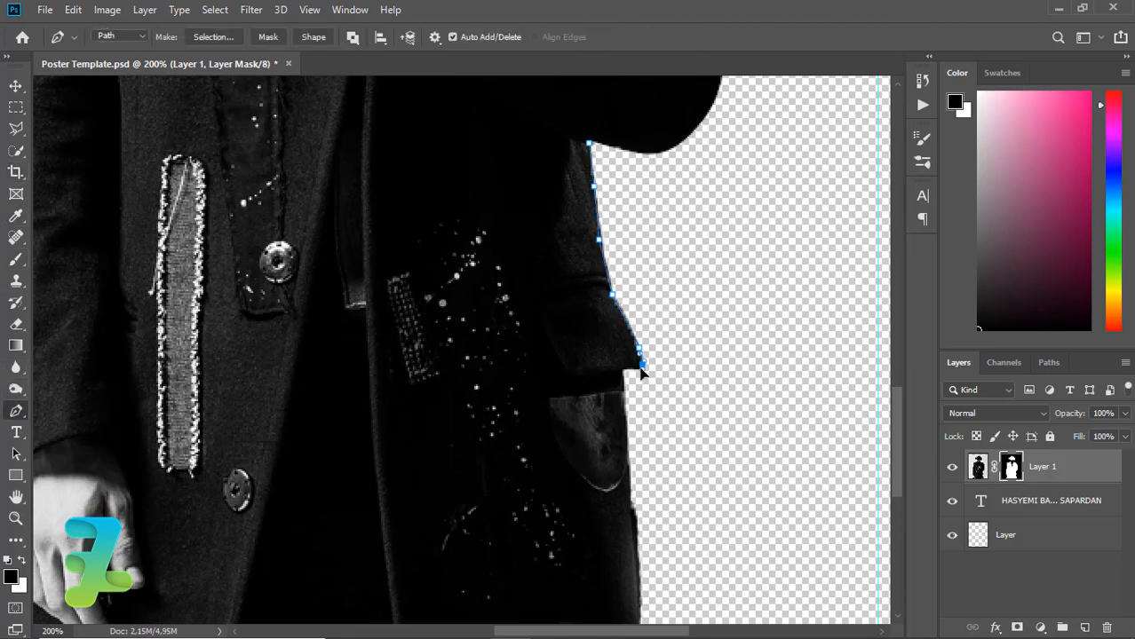
pyautogui.moveTo(897, 423); pyautogui.dragTo(897, 458)
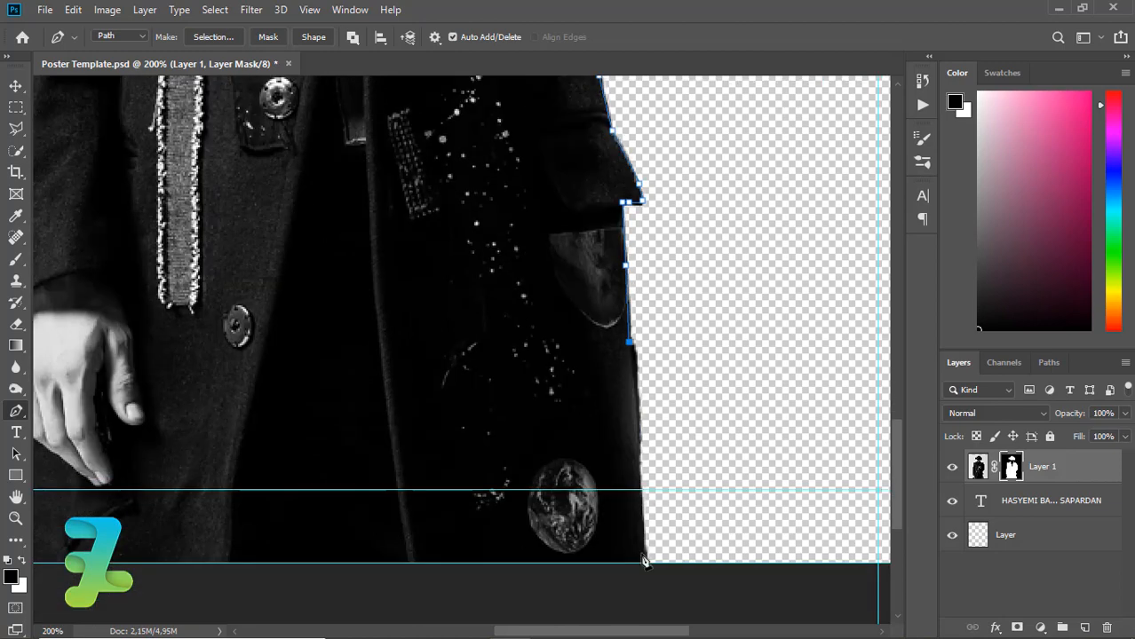
pyautogui.moveTo(646, 559); pyautogui.dragTo(653, 579)
# - Loop the path back up outside the lower coat and close it at its starting point under the elbow
pyautogui.click(744, 339)
pyautogui.hotkey('ctrl', '-')
pyautogui.hotkey('ctrl', '-')
pyautogui.hotkey('ctrl', '-')
pyautogui.click(567, 229)
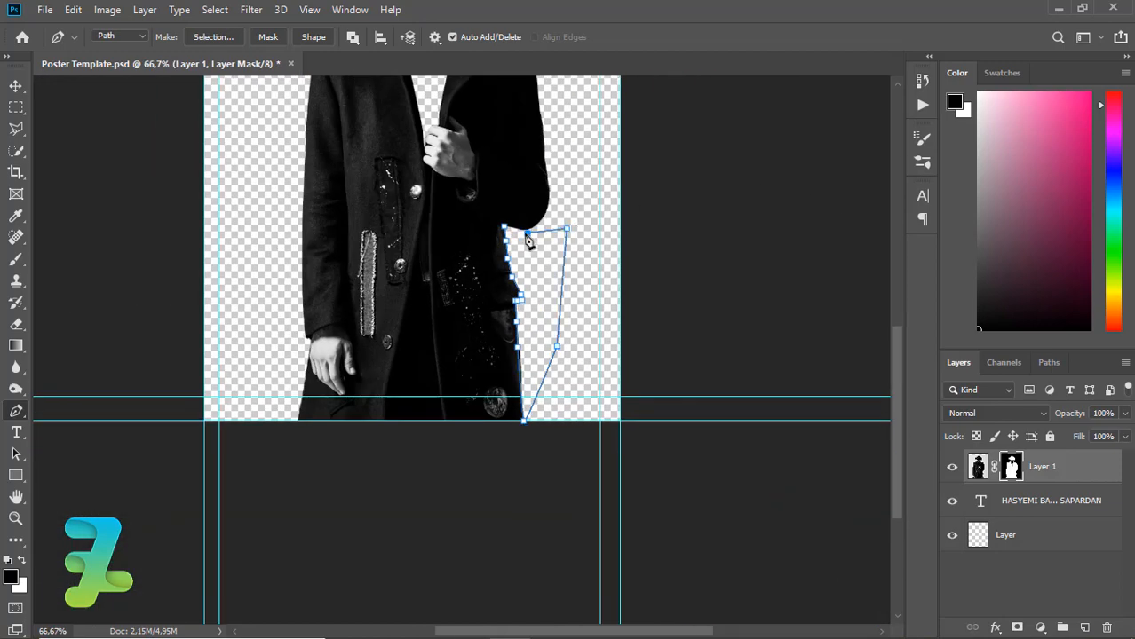
pyautogui.click(504, 229)
# - Turn the lower coat path into a selection, paint it black on the layer mask with the size 90 Brush, and deselect
pyautogui.rightClick(510, 245)
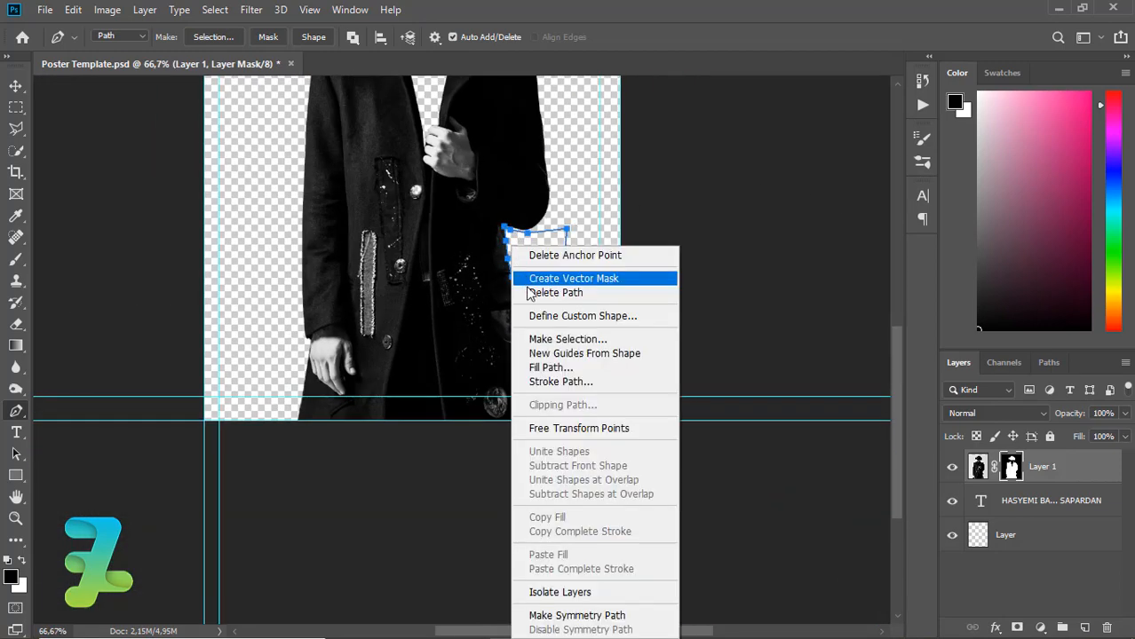
pyautogui.click(539, 339)
pyautogui.press('Return')
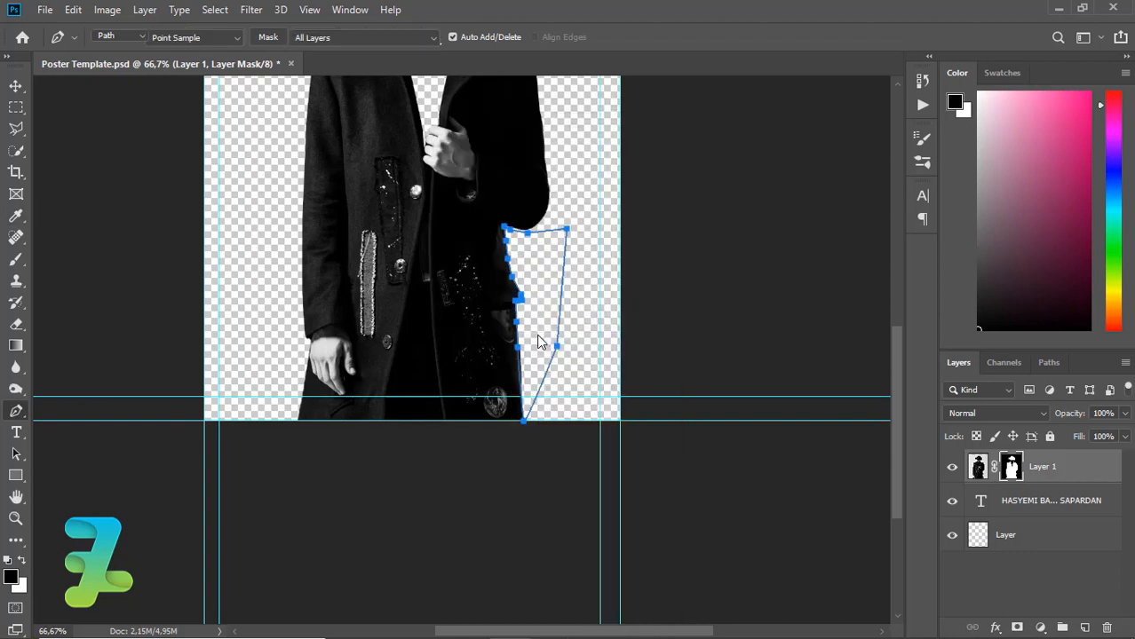
pyautogui.click(14, 262)
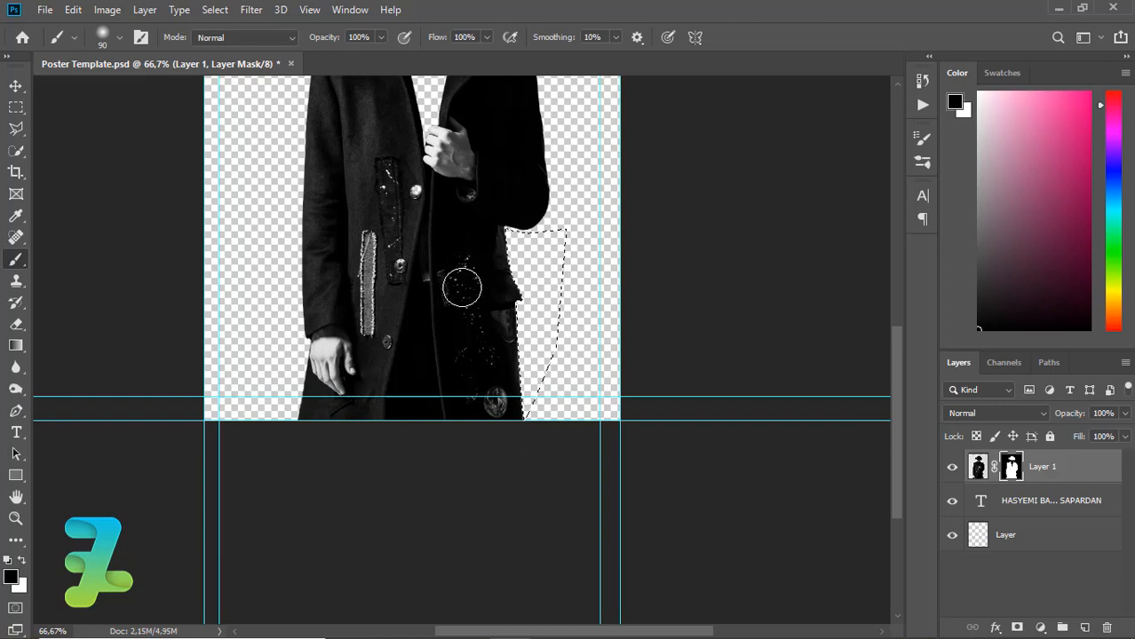
pyautogui.hotkey('ctrl', '+')
pyautogui.hotkey('ctrl', '+')
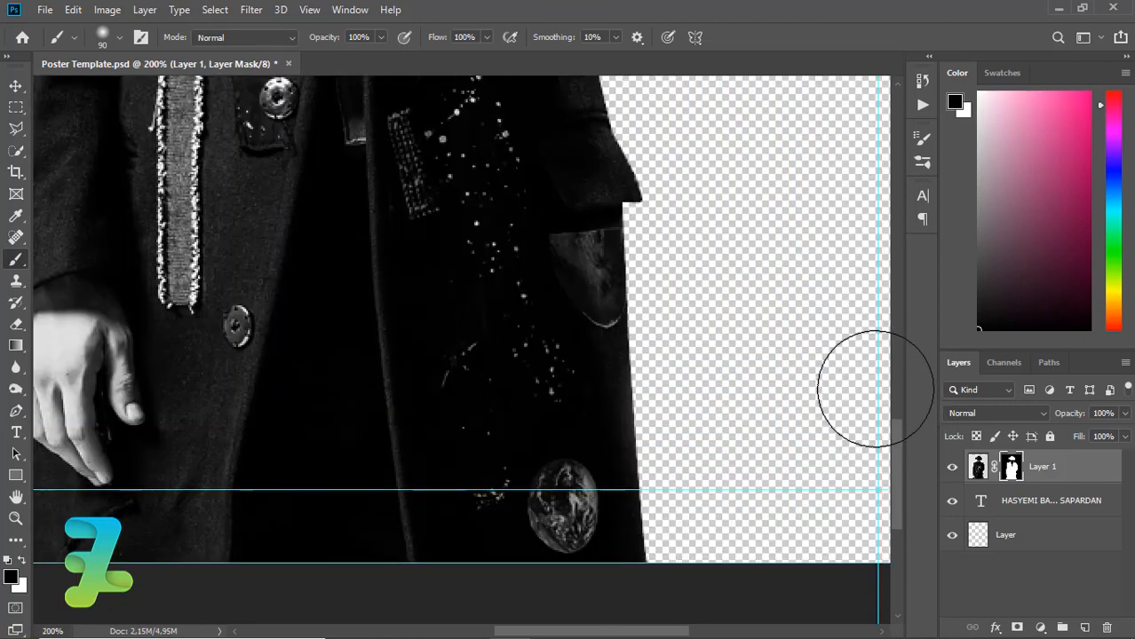
# - Move Layer 1 below the text layer so the text sits in front of the cut-out man
pyautogui.moveTo(891, 445); pyautogui.dragTo(859, 244)
pyautogui.hotkey('ctrl', '-')
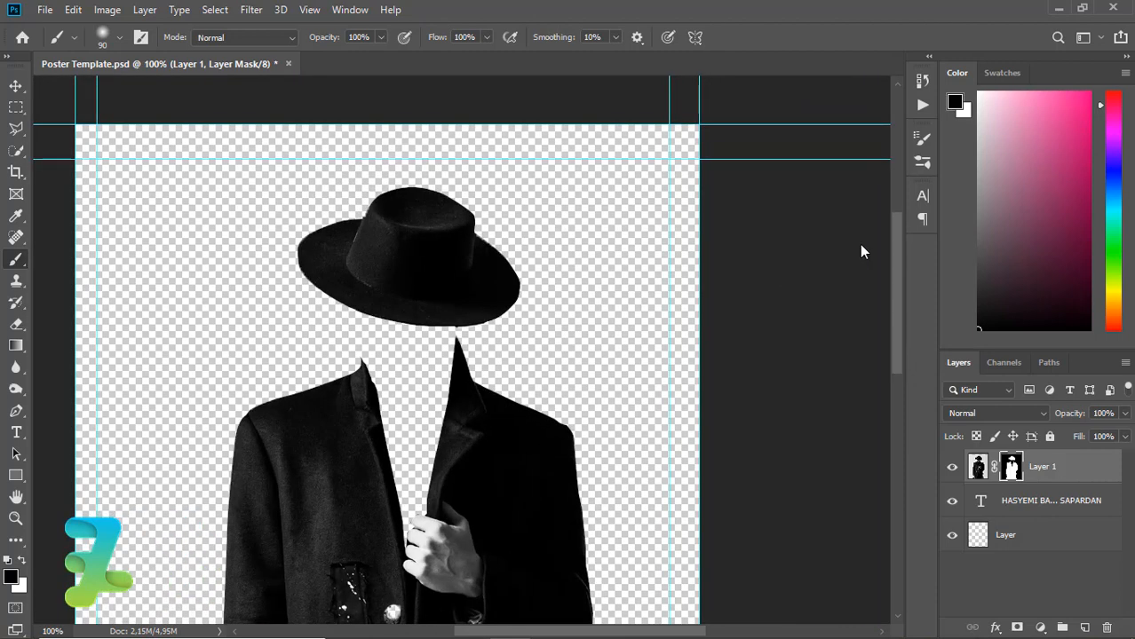
pyautogui.hotkey('ctrl', '-')
pyautogui.hotkey('ctrl', '-')
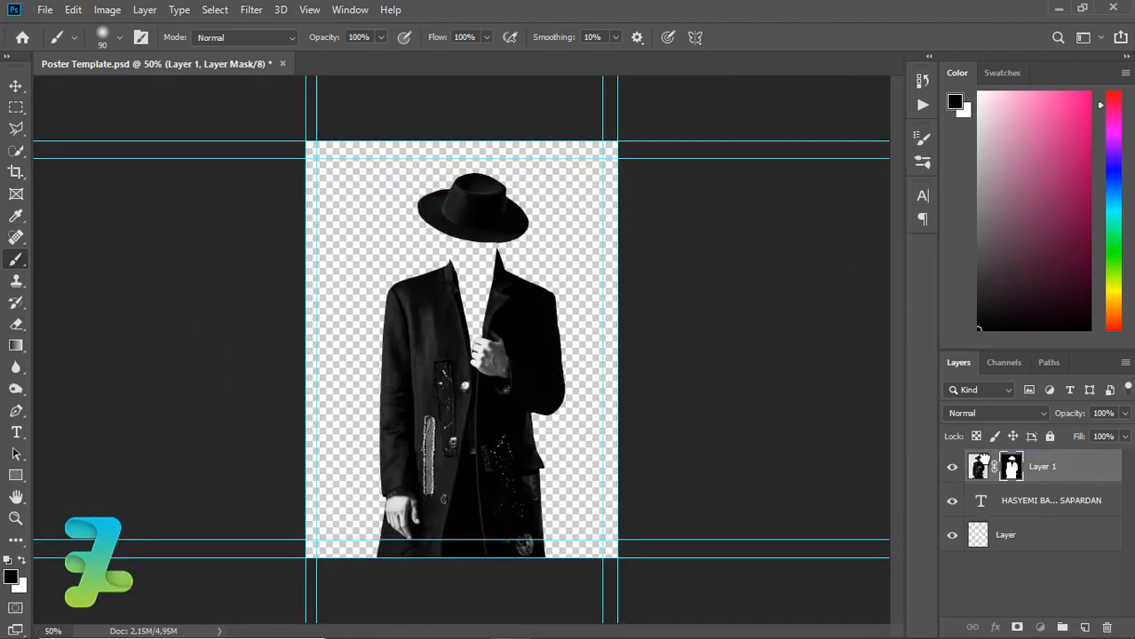
pyautogui.moveTo(981, 463); pyautogui.dragTo(988, 517)
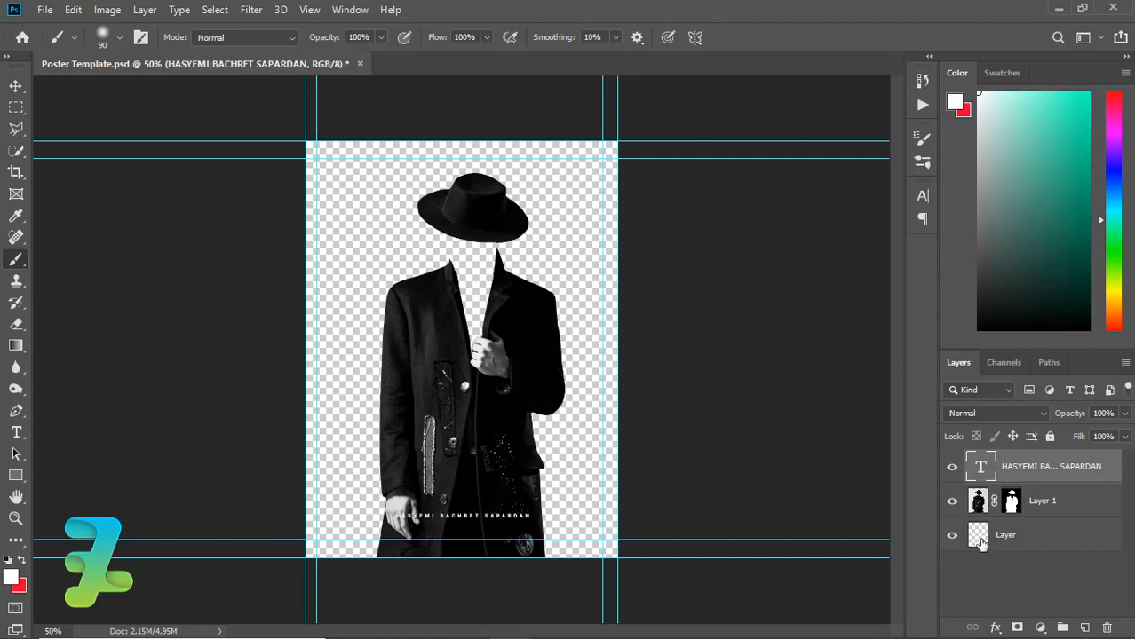
# - Fill the bottommost layer with dark purple 3c2744 using the Paint Bucket
pyautogui.click(981, 544)
pyautogui.click(17, 349)
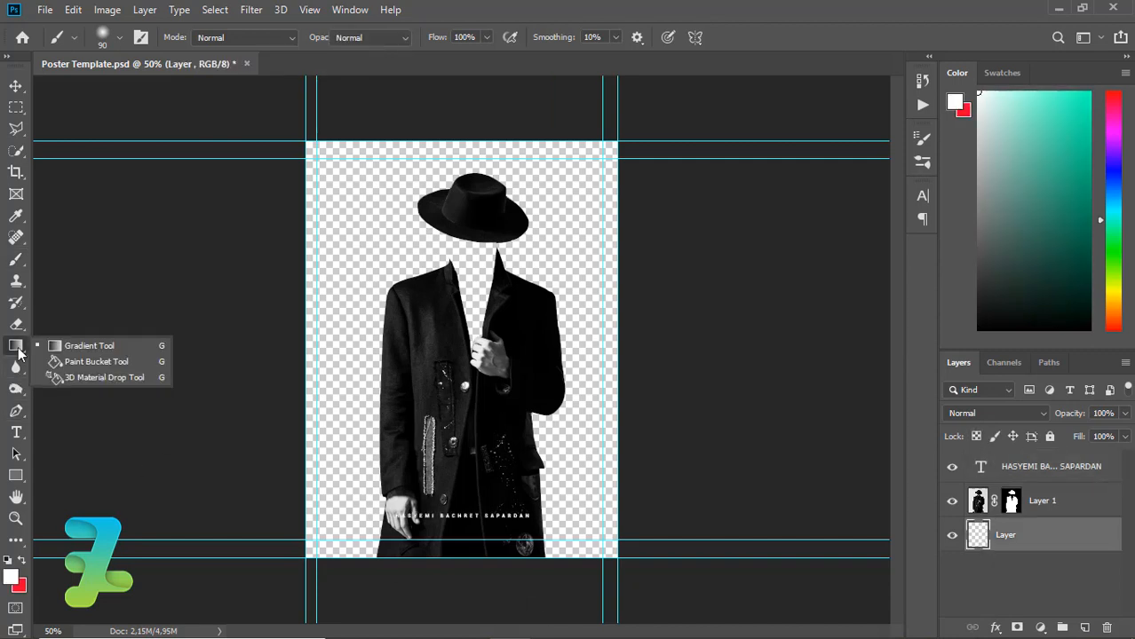
pyautogui.click(71, 361)
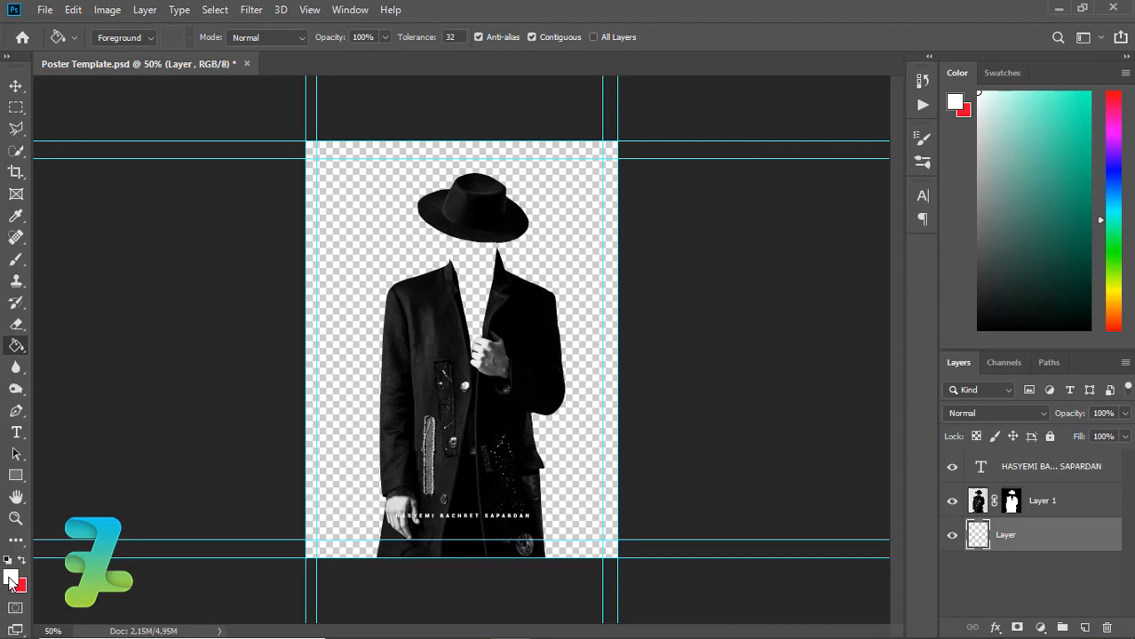
pyautogui.click(11, 578)
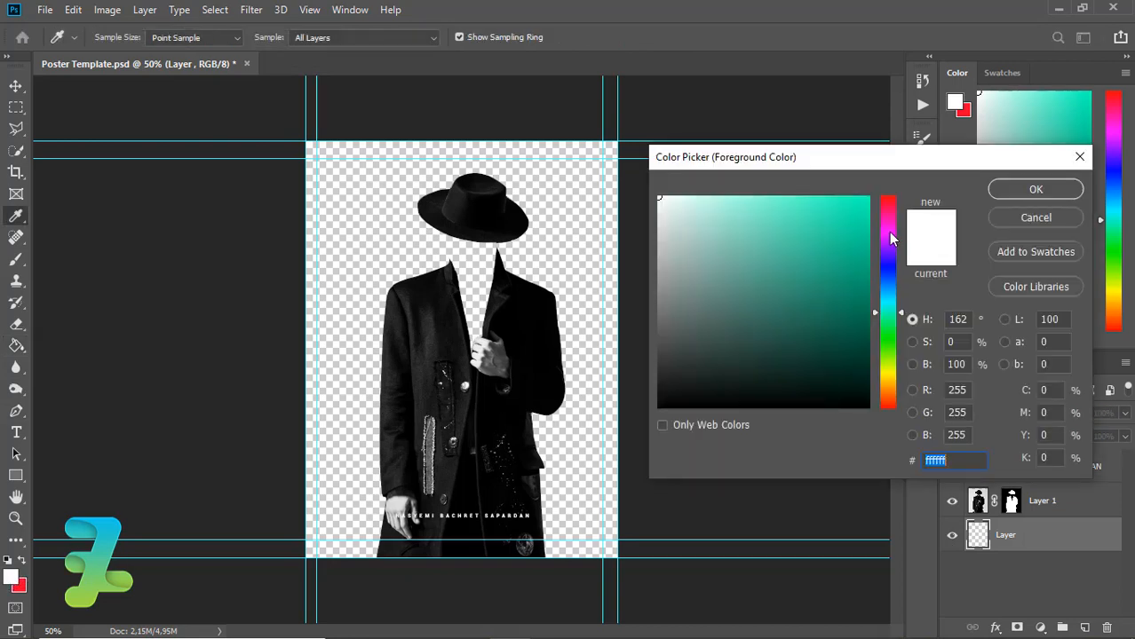
pyautogui.moveTo(893, 238); pyautogui.dragTo(888, 245)
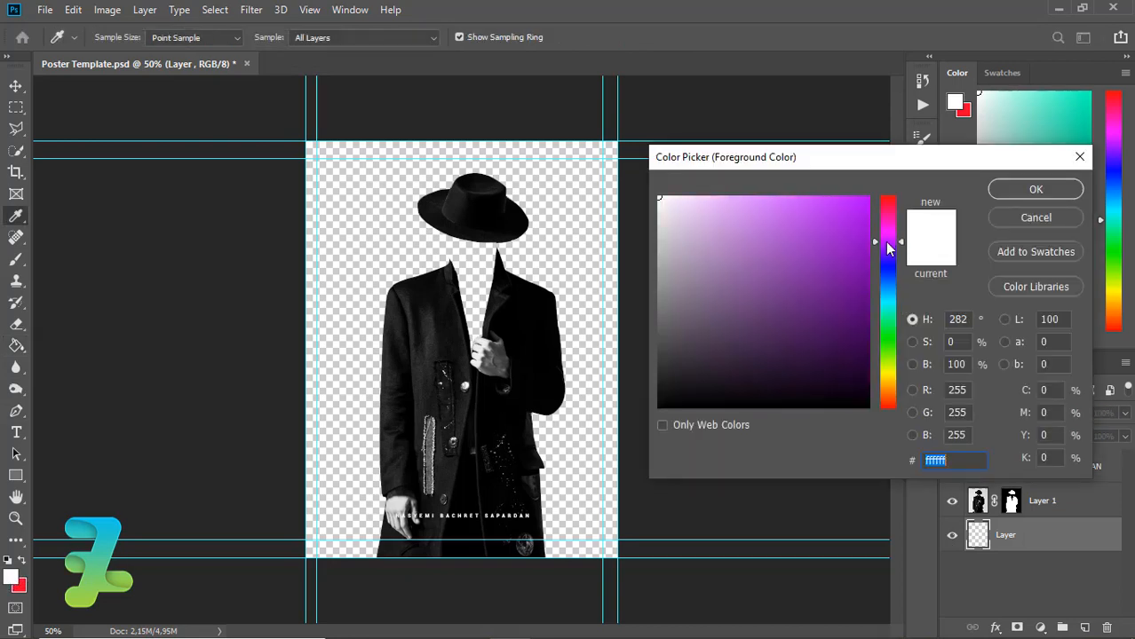
pyautogui.moveTo(826, 276)
pyautogui.mouseDown()
pyautogui.moveTo(767, 366)
pyautogui.moveTo(750, 365)
pyautogui.moveTo(749, 351)
pyautogui.mouseUp()
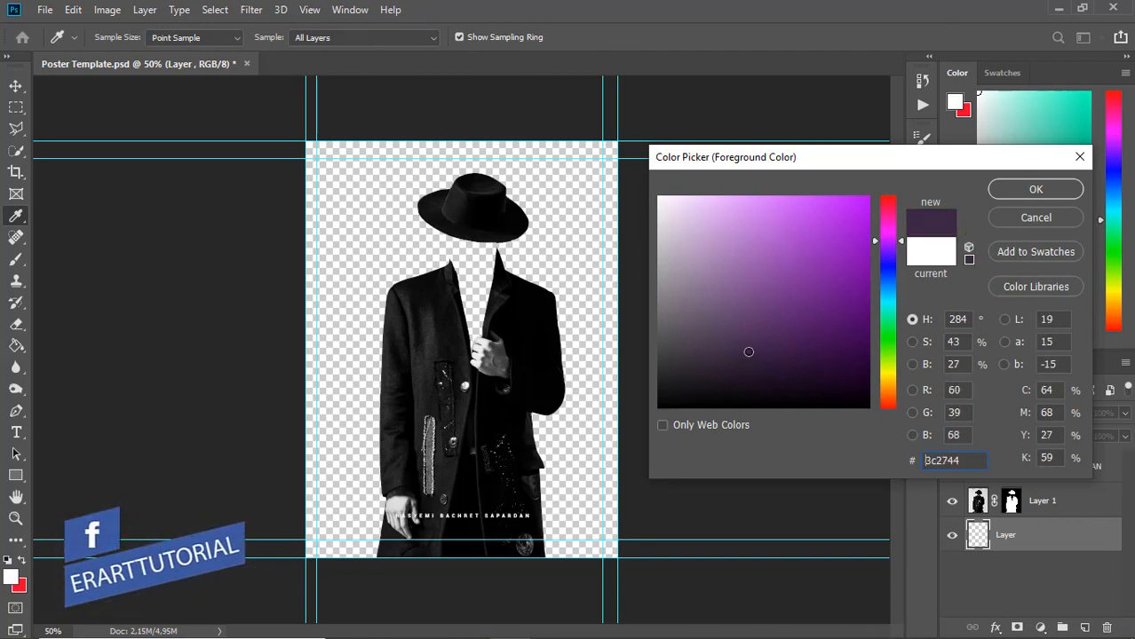
pyautogui.click(1030, 189)
pyautogui.press('g')
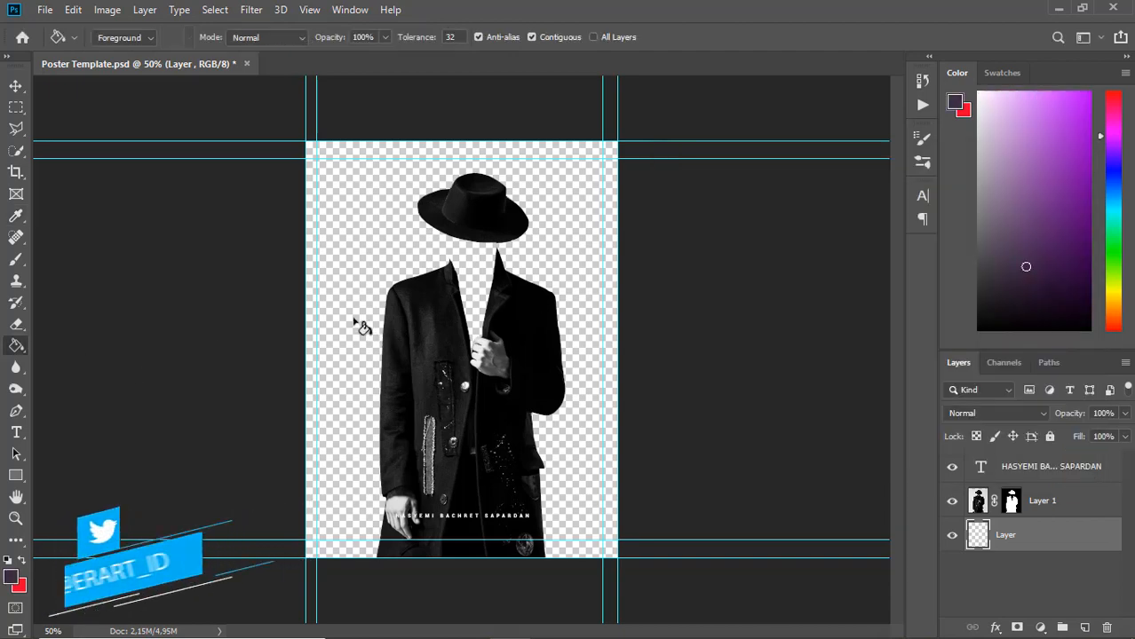
pyautogui.click(355, 323)
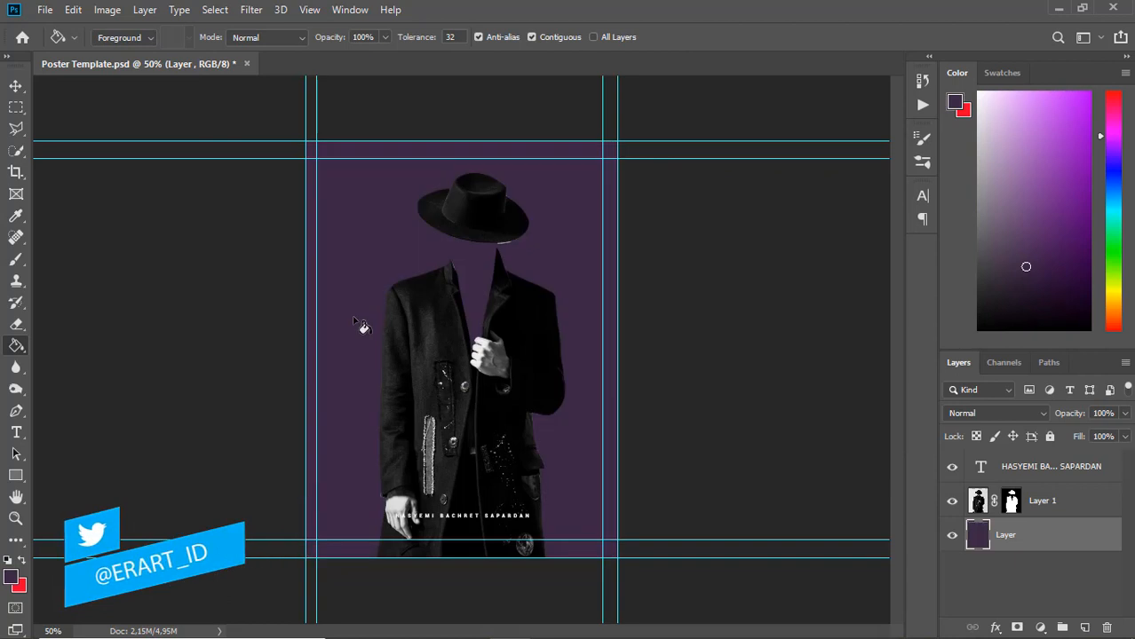
# - Refill the background layer with the darker purple 211028
pyautogui.click(10, 577)
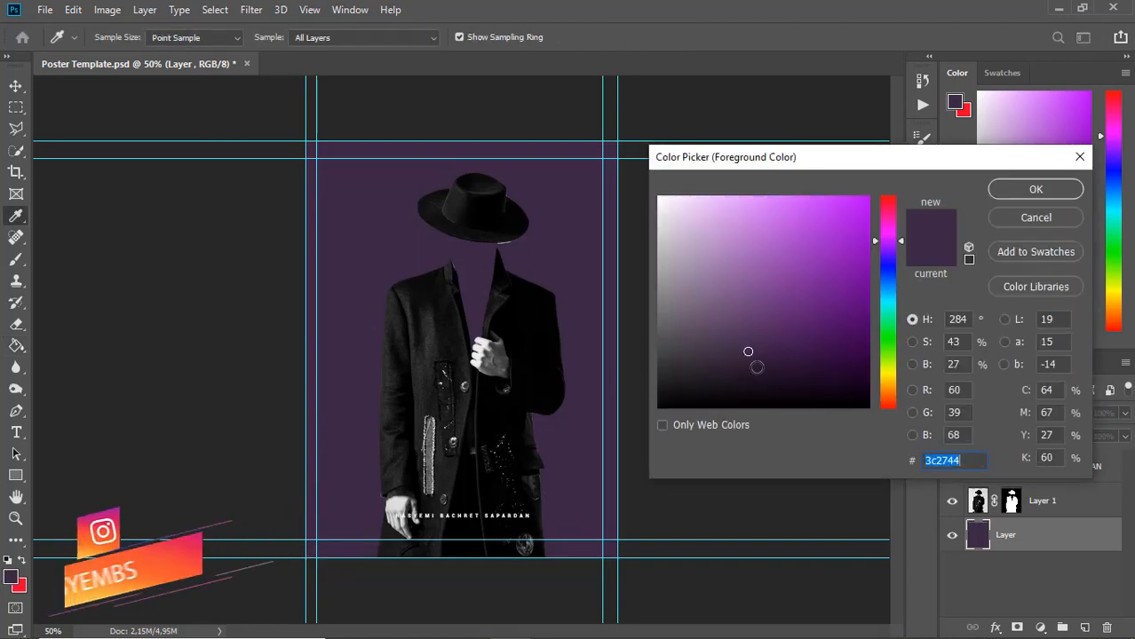
pyautogui.click(737, 380)
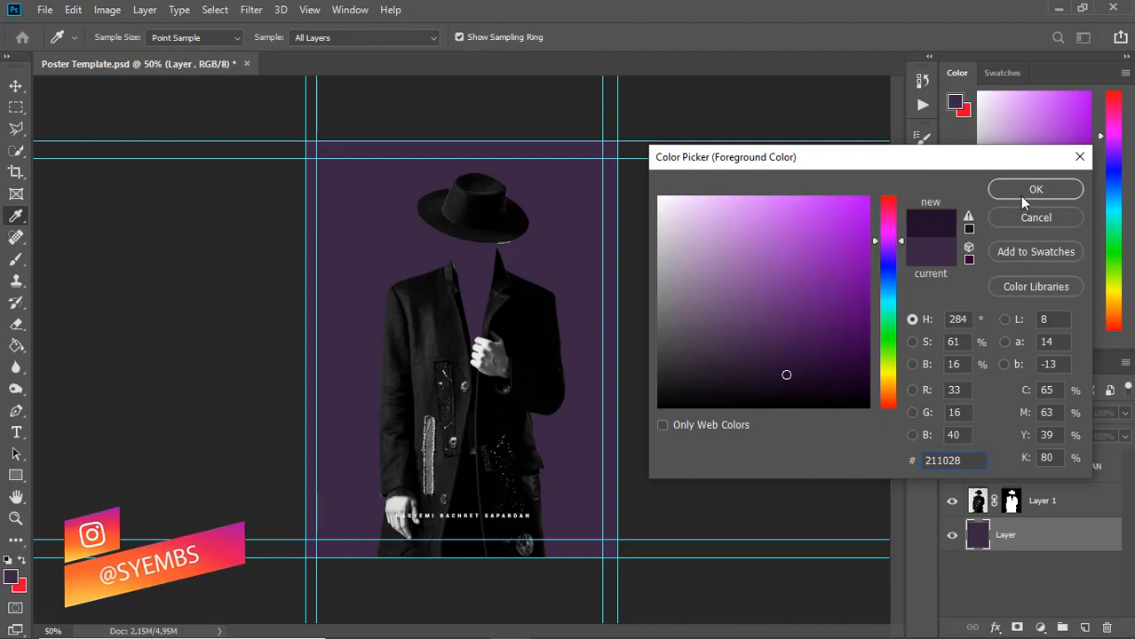
pyautogui.click(1035, 189)
pyautogui.click(354, 267)
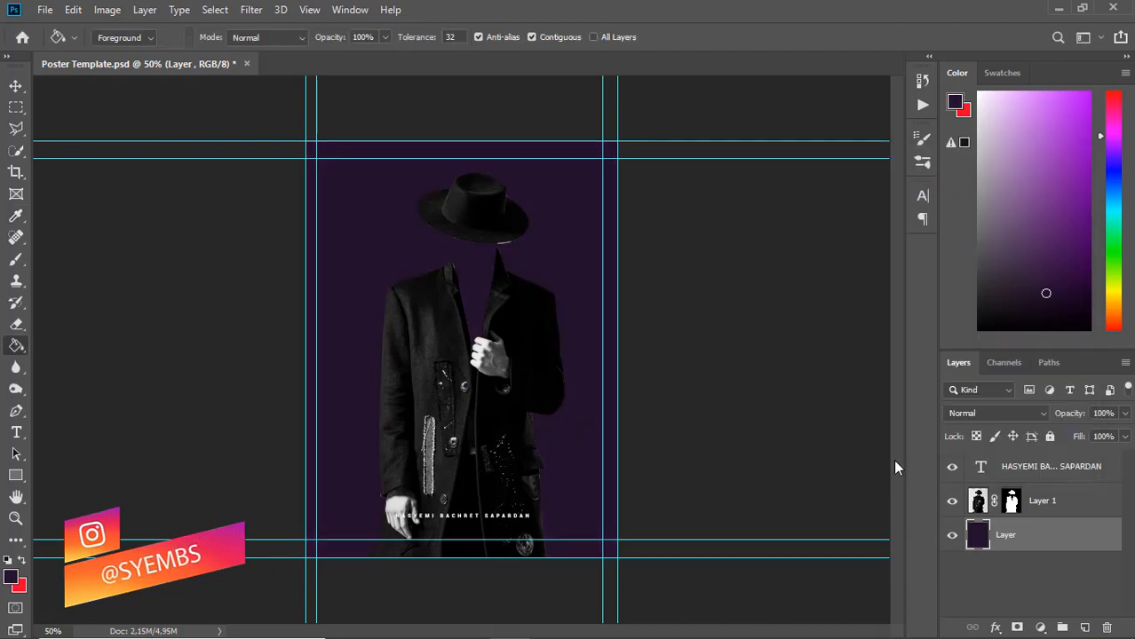
# - Add a new layer above the background and draw an ellipse shape of about 514 by 514 px behind the man's upper body
pyautogui.hotkey('ctrl', 'shift', 'alt', 'n')
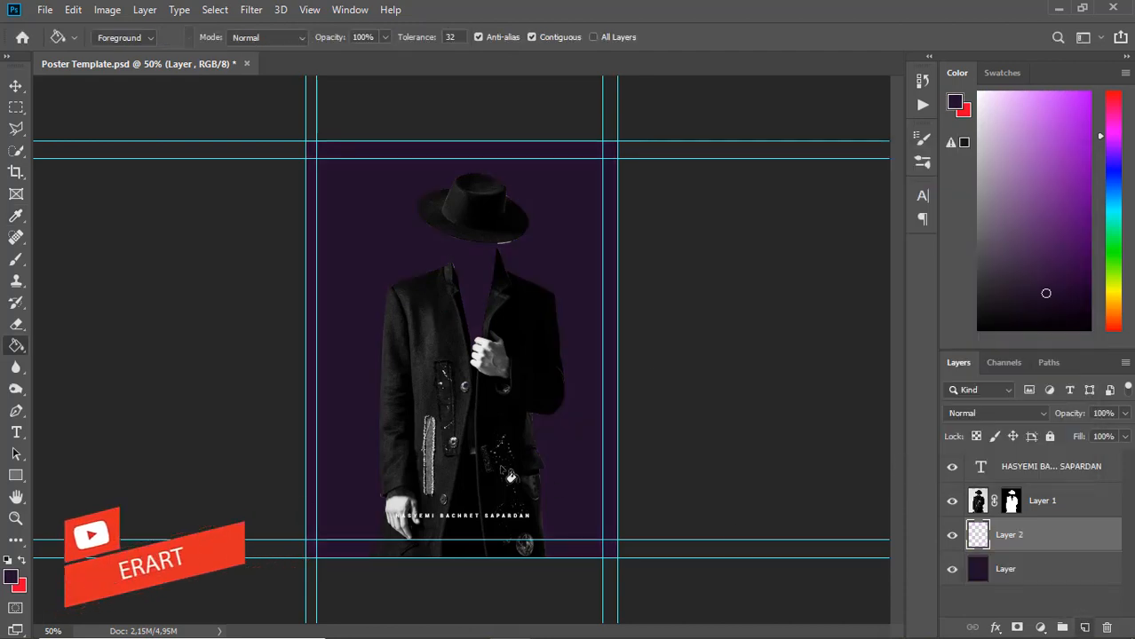
pyautogui.click(15, 483)
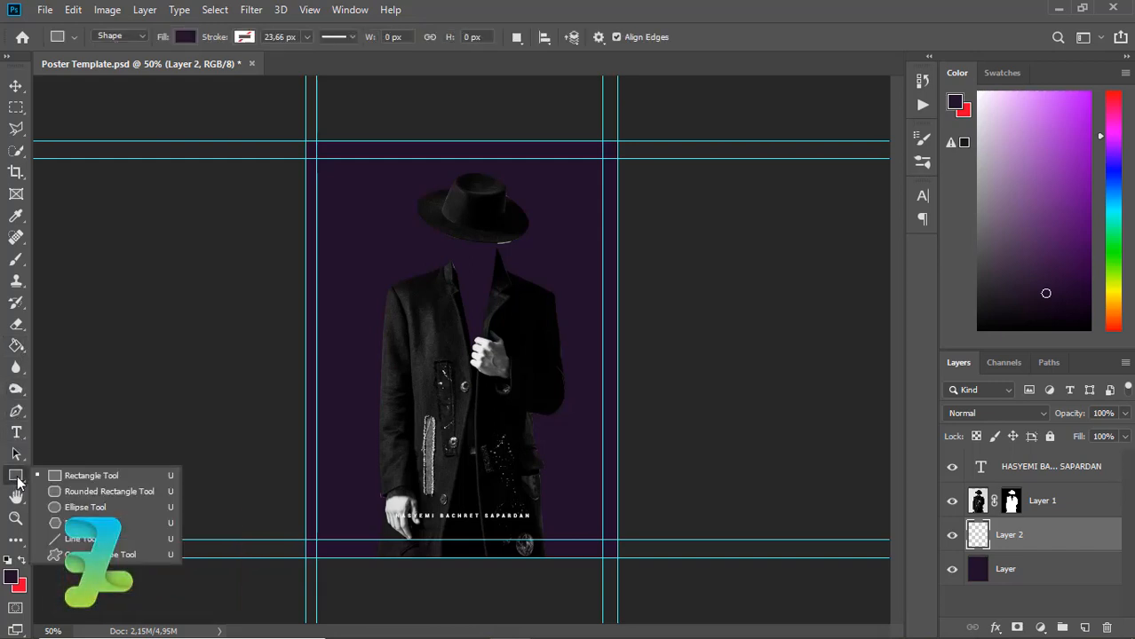
pyautogui.click(69, 507)
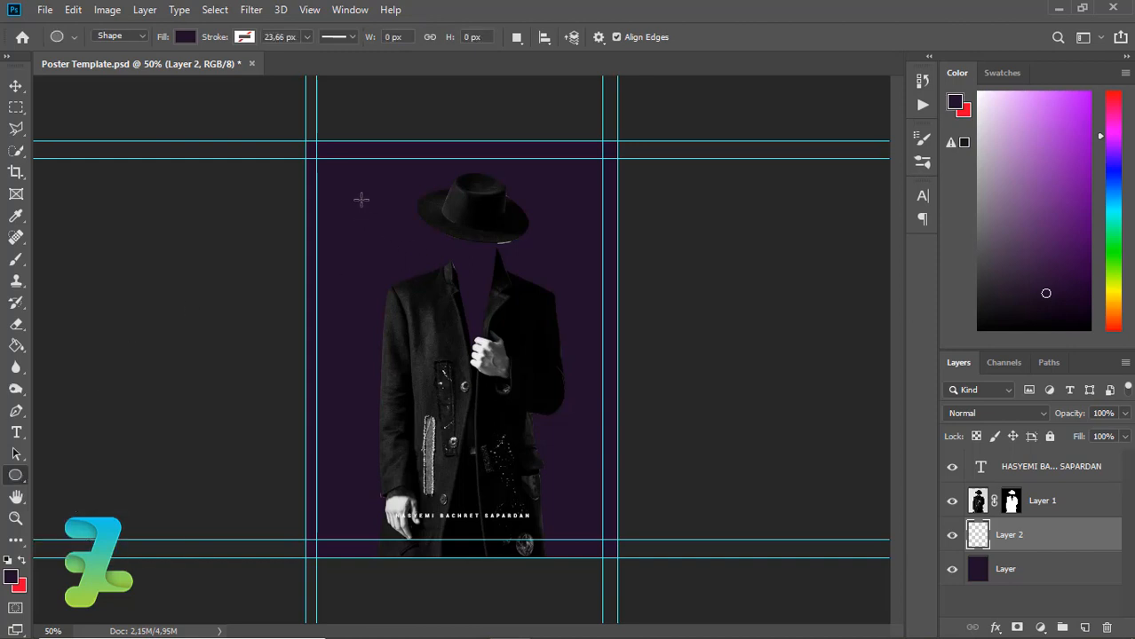
pyautogui.moveTo(360, 197); pyautogui.dragTo(598, 406)
# - Give the circle a gradient fill using the pink-to-orange preset
pyautogui.click(609, 265)
pyautogui.click(687, 298)
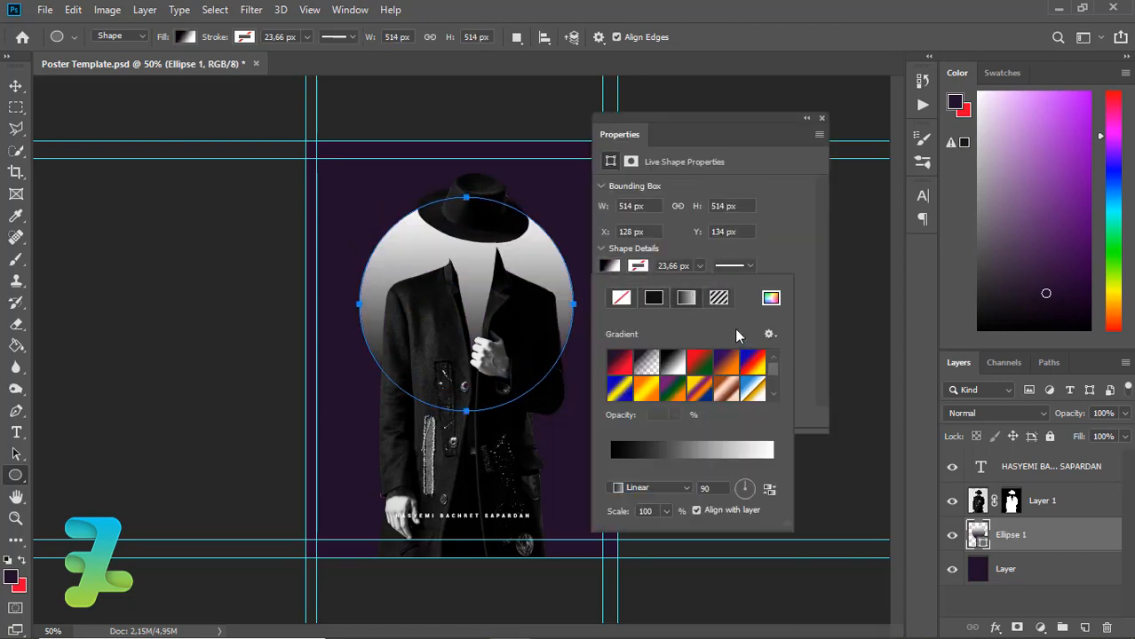
pyautogui.moveTo(771, 362); pyautogui.dragTo(777, 388)
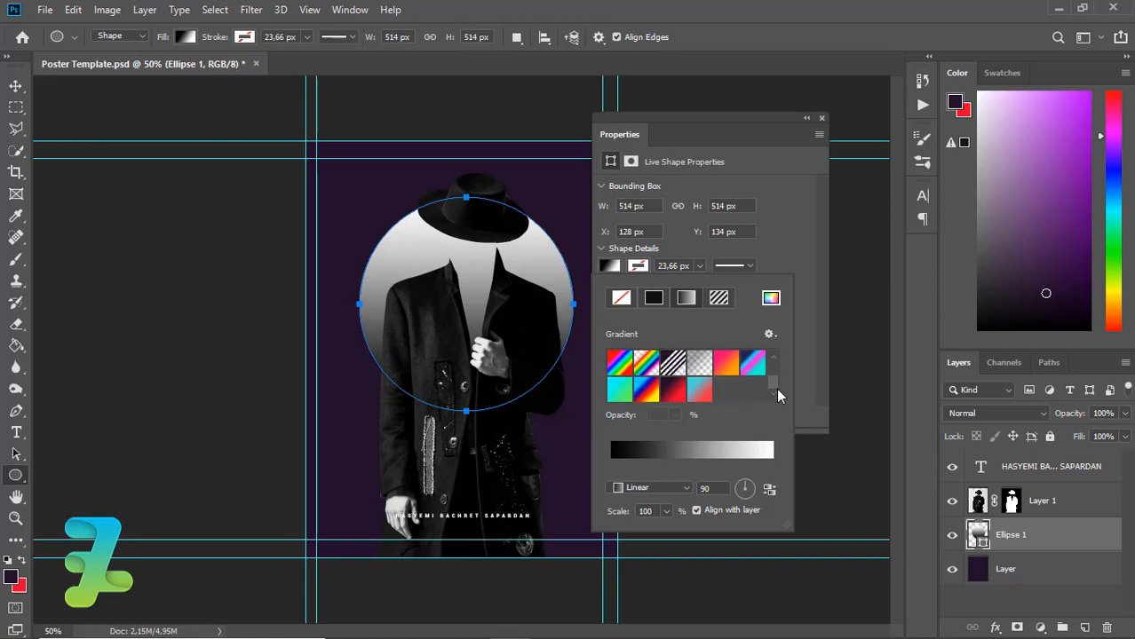
pyautogui.click(726, 364)
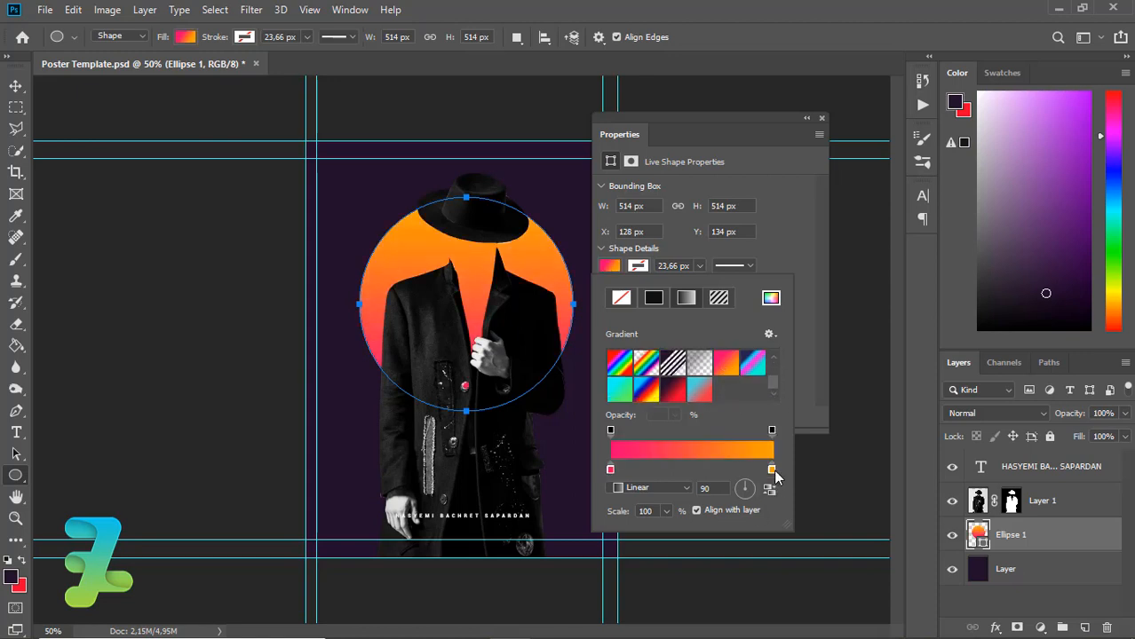
# - Move the pink stop to the middle of the circle's gradient and add a bright purple stop at its start
pyautogui.moveTo(614, 469); pyautogui.dragTo(694, 470)
pyautogui.click(610, 469)
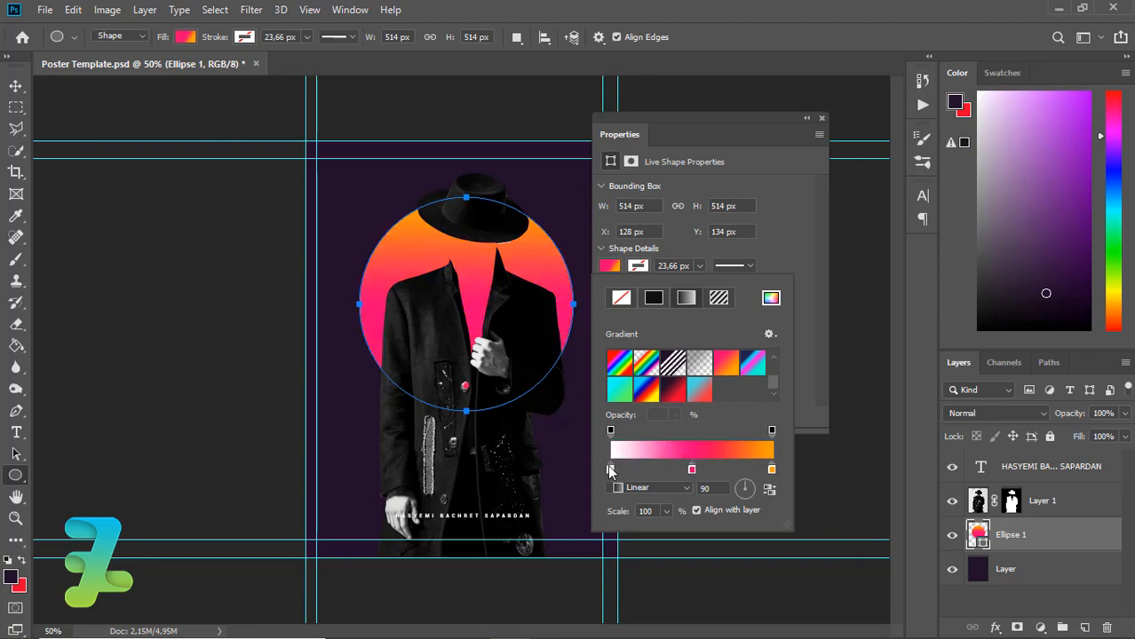
pyautogui.doubleClick(610, 469)
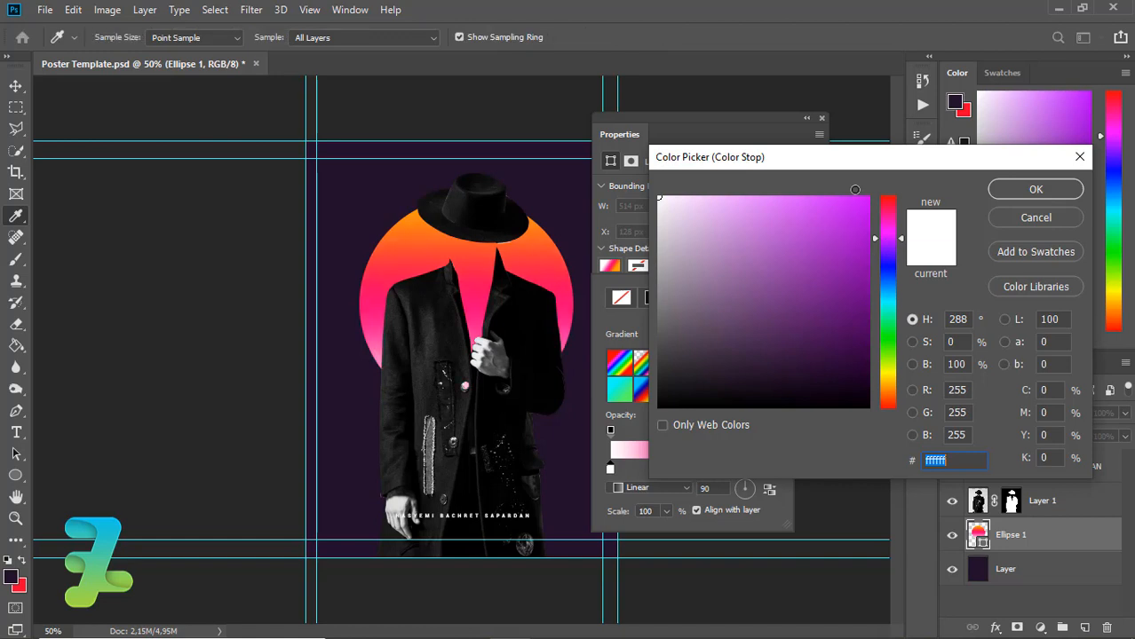
pyautogui.click(854, 193)
pyautogui.moveTo(854, 194)
pyautogui.mouseDown()
pyautogui.moveTo(848, 224)
pyautogui.moveTo(861, 222)
pyautogui.mouseUp()
pyautogui.click(1036, 188)
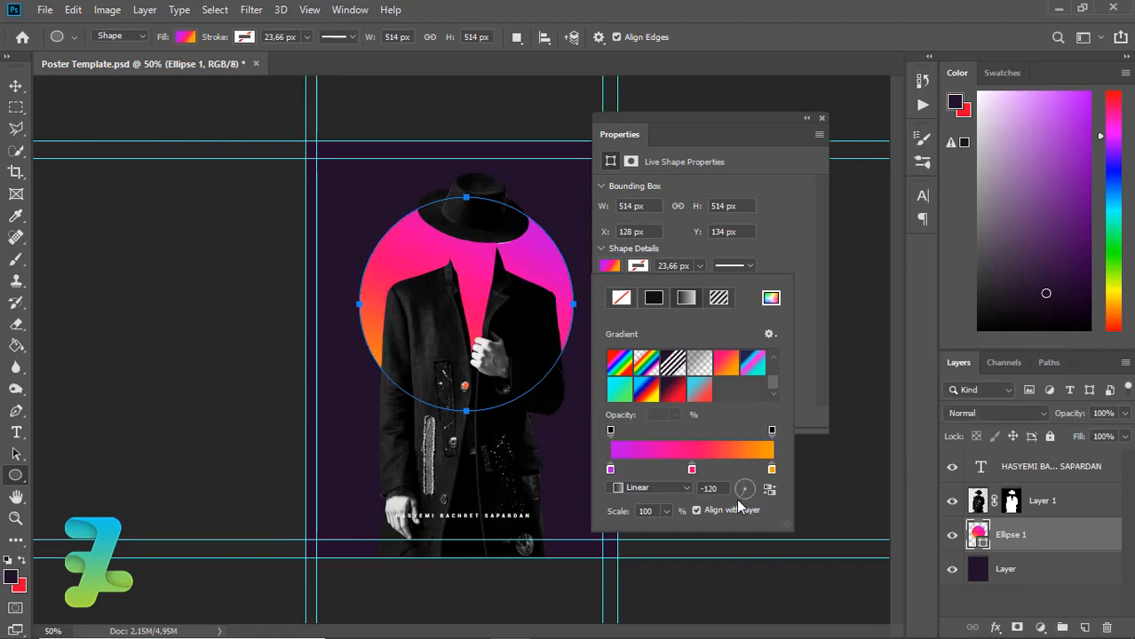
# - Move the gradient circle up behind the hat and shoulders and centre it horizontally on the poster
pyautogui.click(817, 122)
pyautogui.click(820, 119)
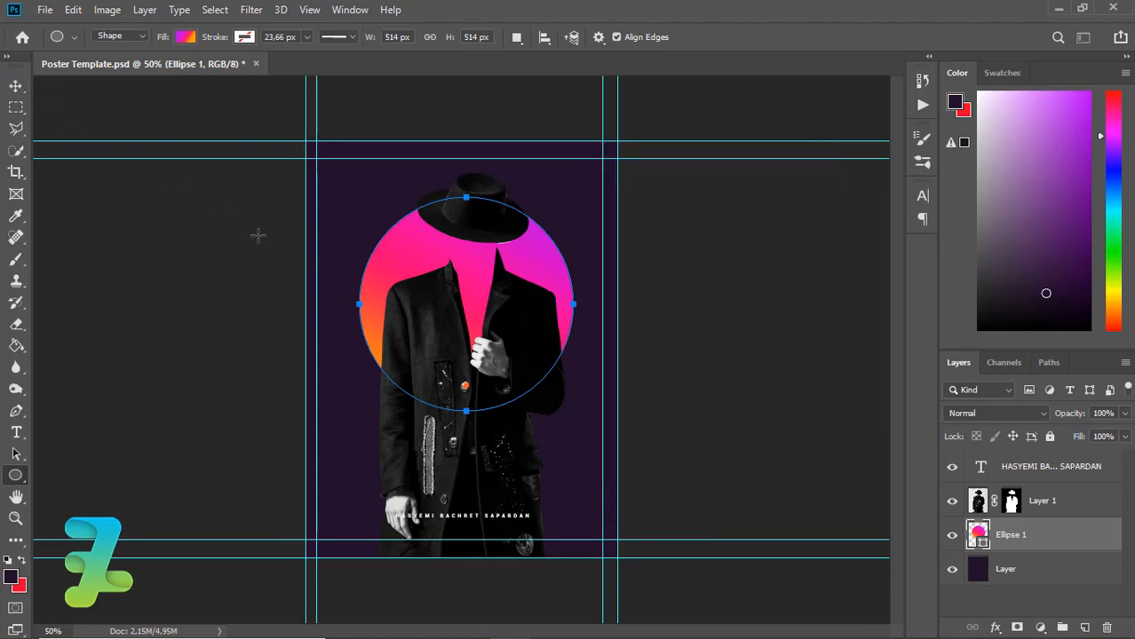
pyautogui.click(16, 88)
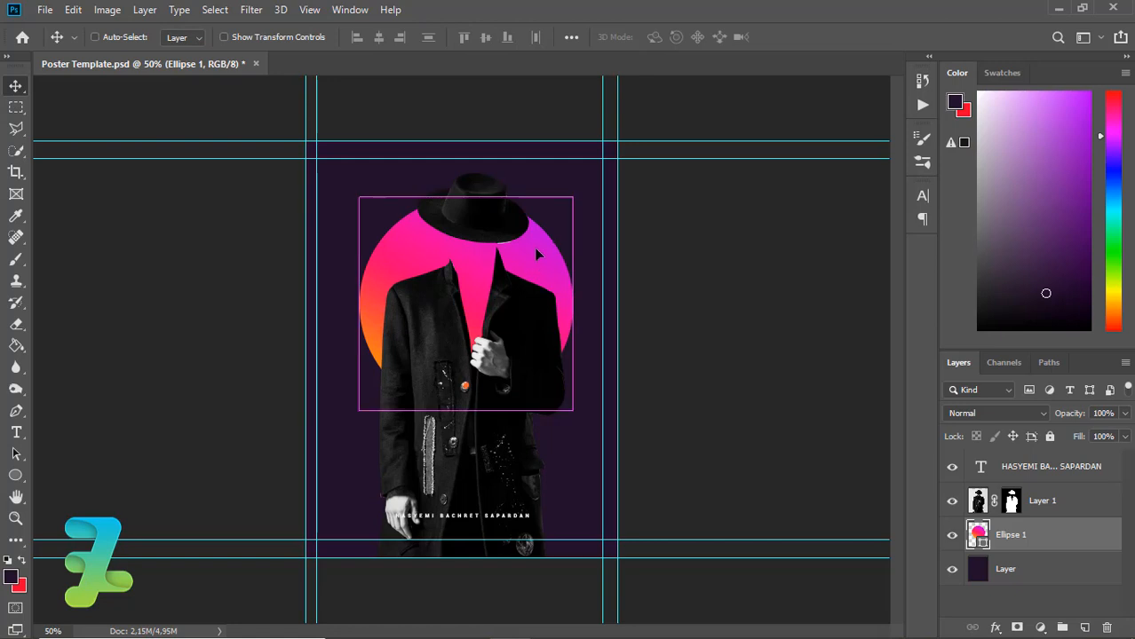
pyautogui.moveTo(540, 253); pyautogui.dragTo(524, 233)
pyautogui.hotkey('ctrl', 'a')
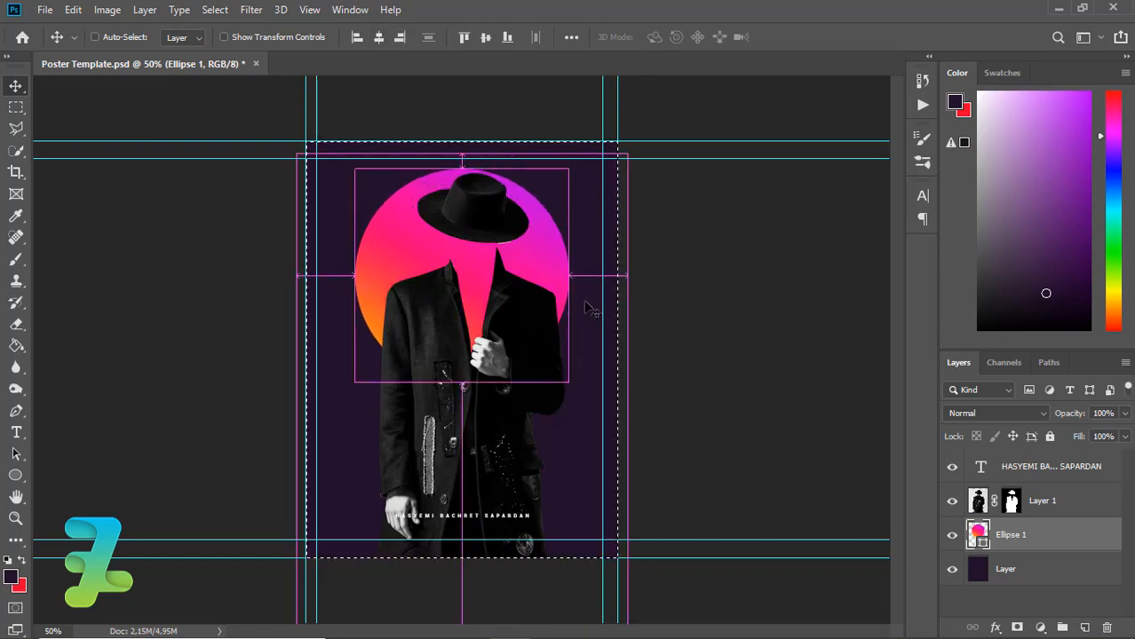
pyautogui.hotkey('ctrl', 'd')
# - On the man's layer mask, outline the white fringe under the hat brim with the Pen tool and make it a selection
pyautogui.hotkey('ctrl', '+')
pyautogui.hotkey('ctrl', '+')
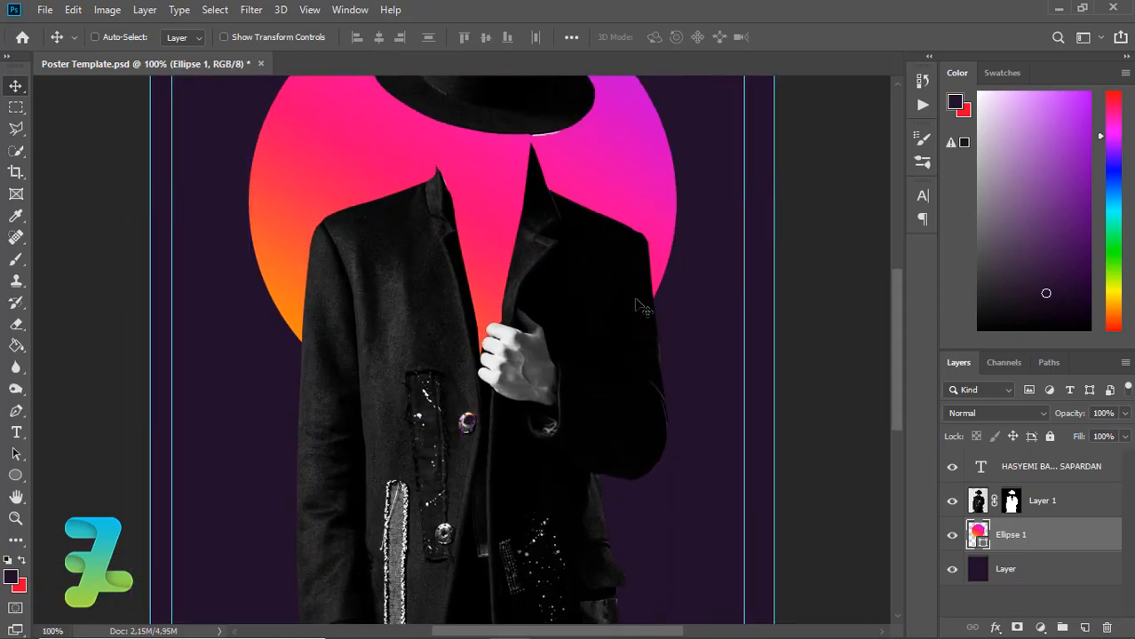
pyautogui.hotkey('ctrl', '+')
pyautogui.scroll(5, 898, 283)
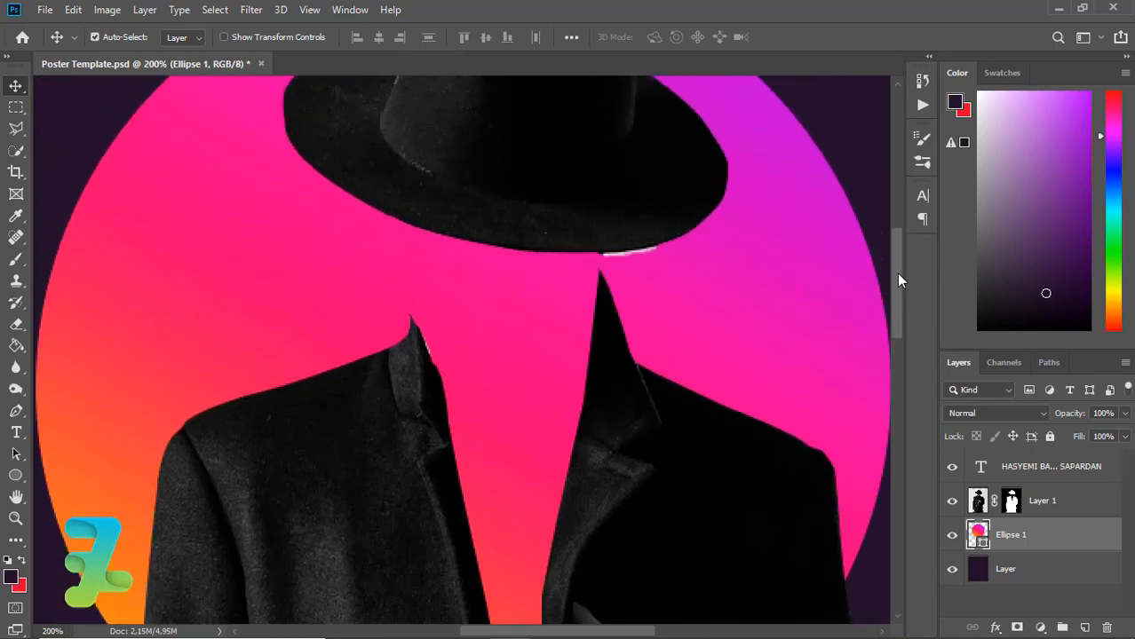
pyautogui.click(1013, 502)
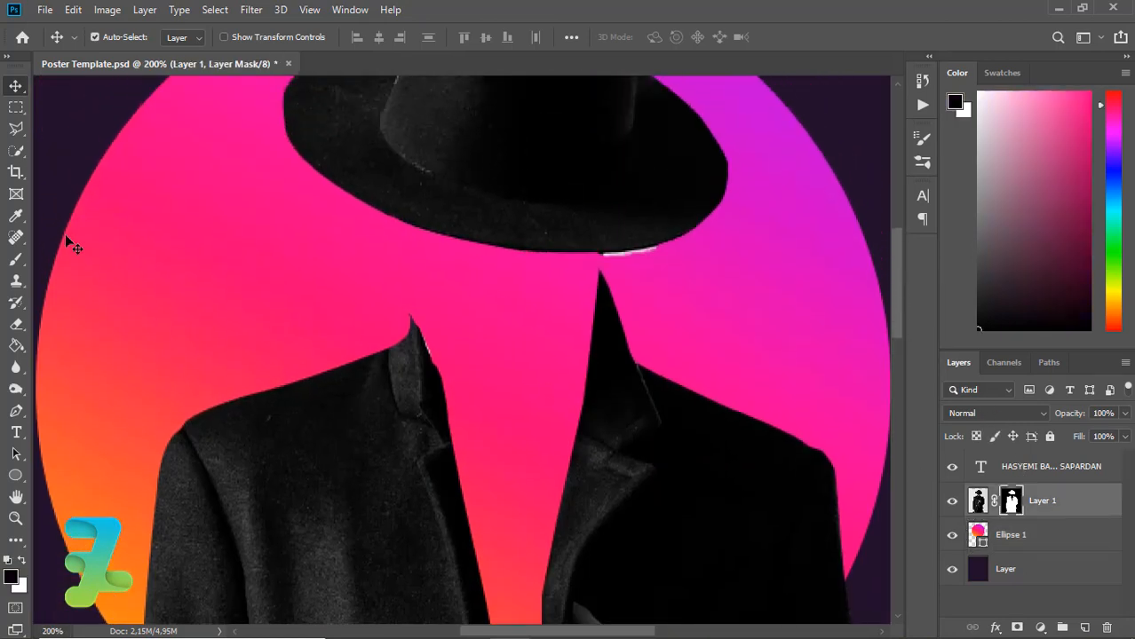
pyautogui.click(16, 406)
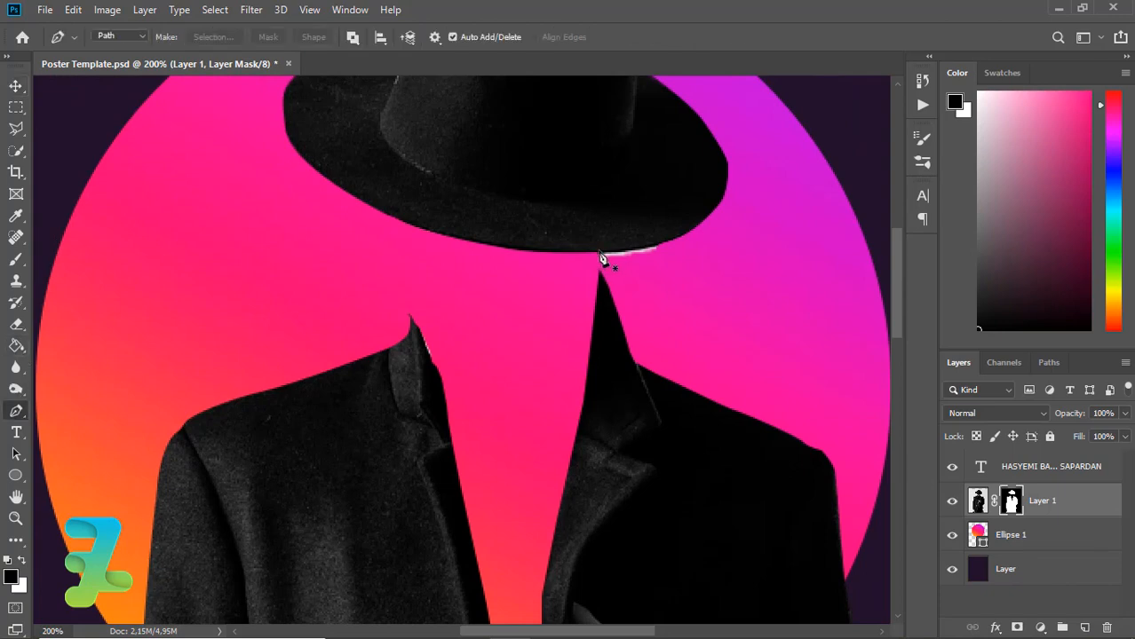
pyautogui.click(598, 252)
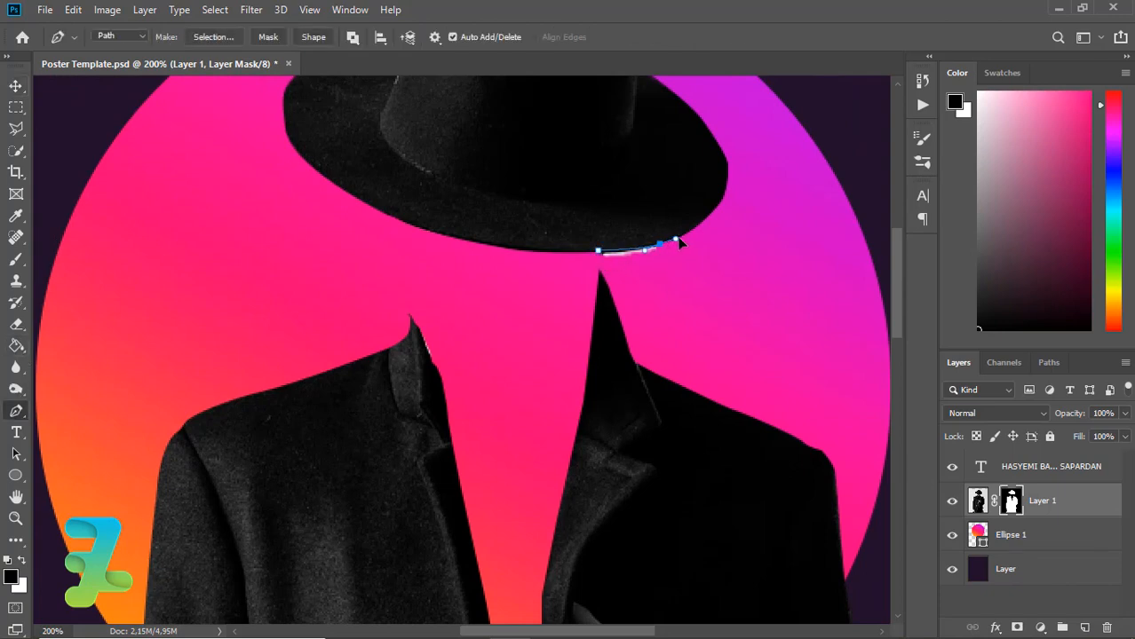
pyautogui.rightClick(600, 256)
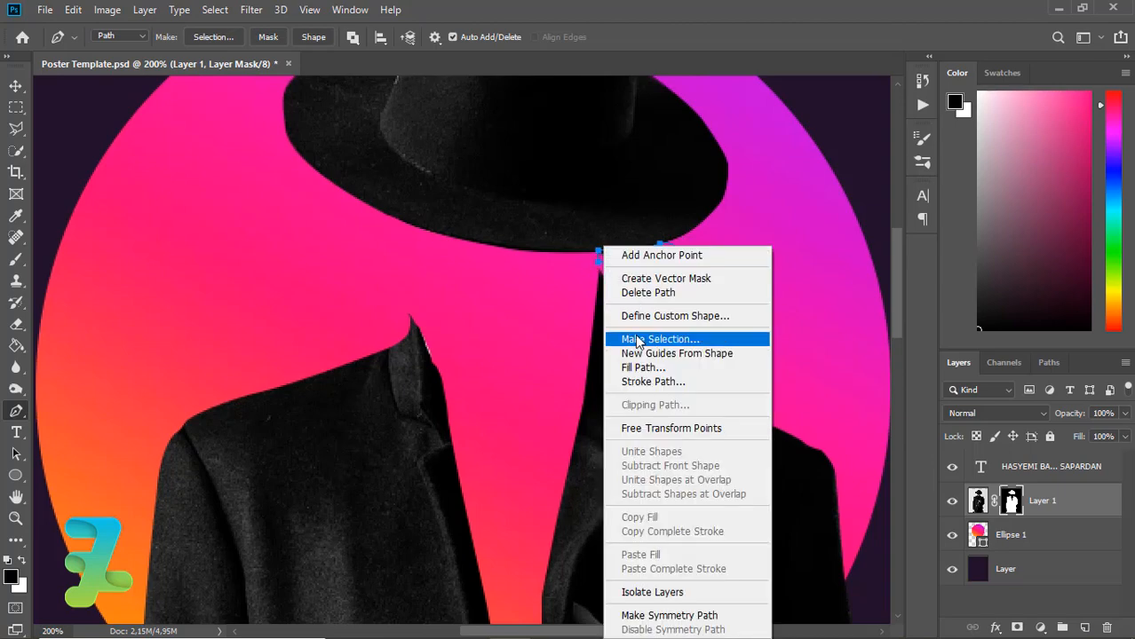
pyautogui.click(636, 339)
pyautogui.press('Return')
# - Paint the selected part of the mask black with the Brush to hide the white fringe under the hat brim
pyautogui.click(16, 258)
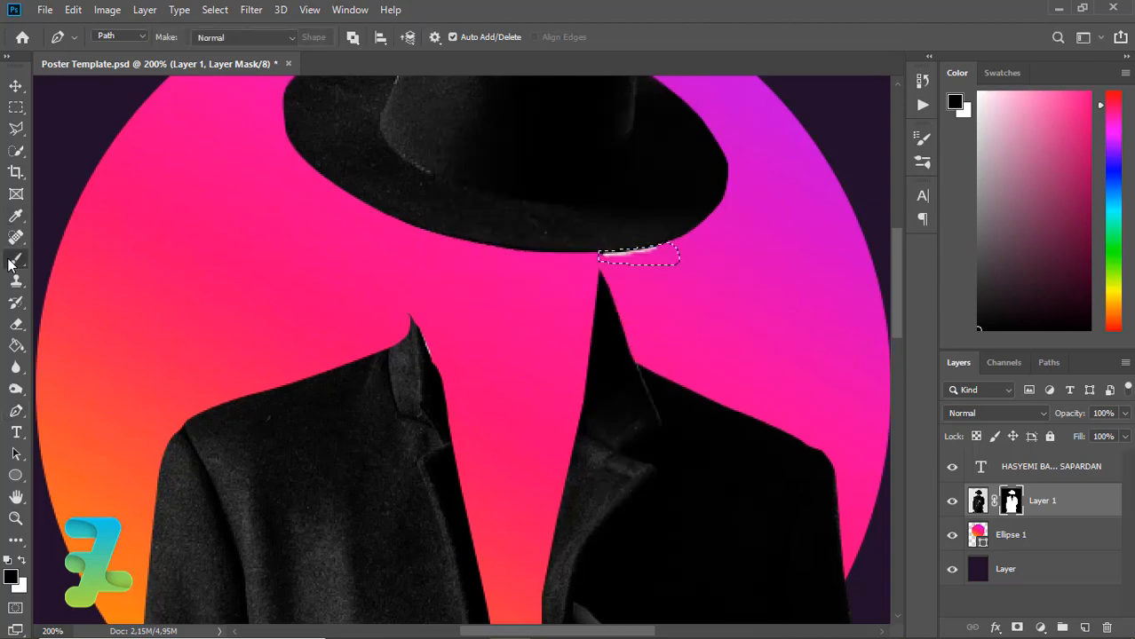
pyautogui.moveTo(633, 275); pyautogui.dragTo(674, 257)
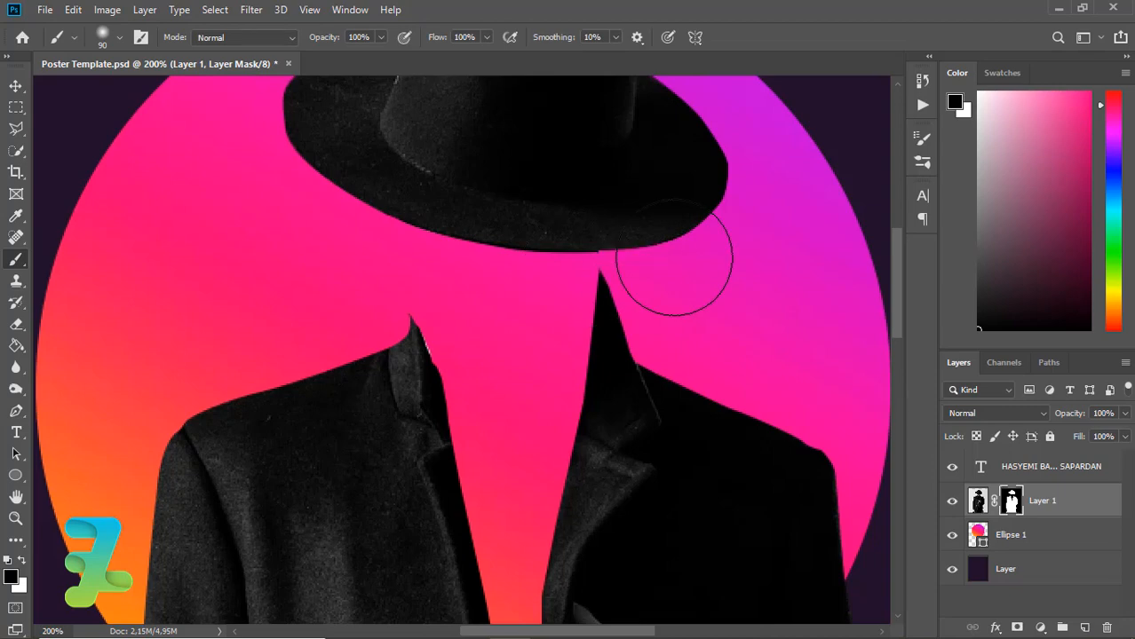
pyautogui.hotkey('ctrl', '-')
pyautogui.hotkey('ctrl', '-')
pyautogui.hotkey('ctrl', '-')
pyautogui.hotkey('ctrl', '-')
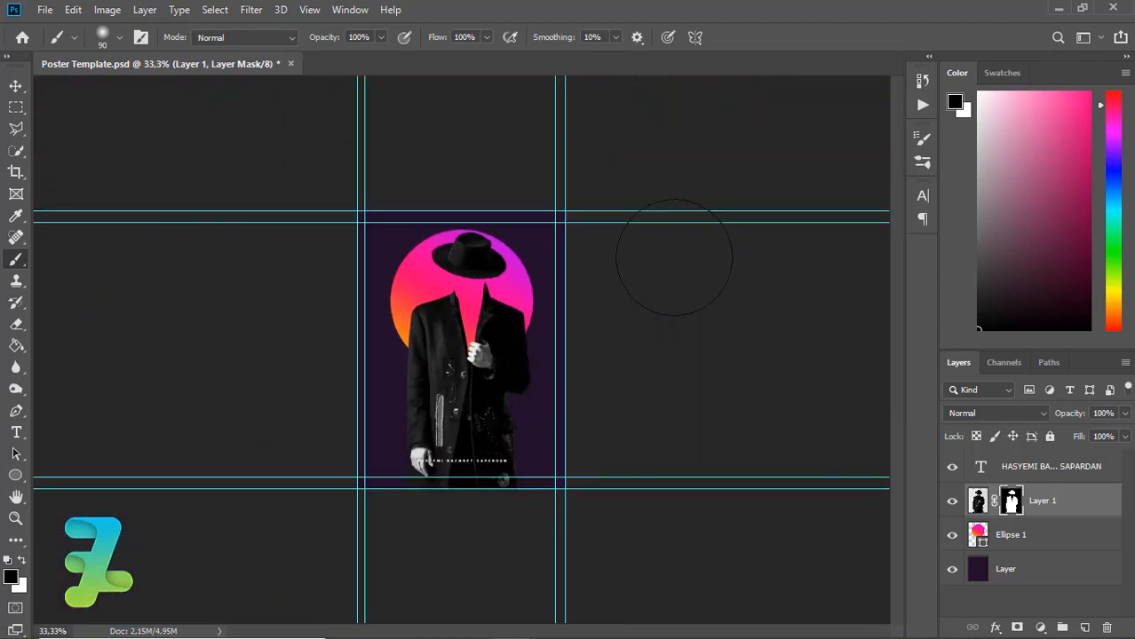
pyautogui.hotkey('ctrl', '-')
pyautogui.hotkey('ctrl', '+')
pyautogui.hotkey('ctrl', '+')
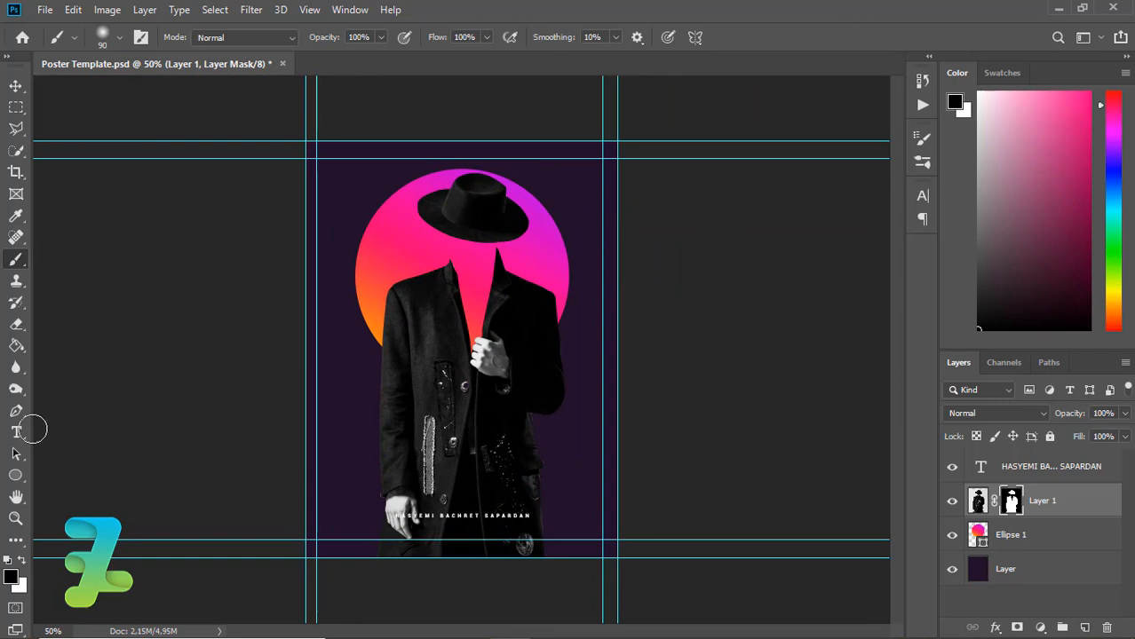
# - Add the text GENTLEMAN over the circle in Tokyo Outline, 30 pt, and colour it turquoise 32decc
pyautogui.click(17, 433)
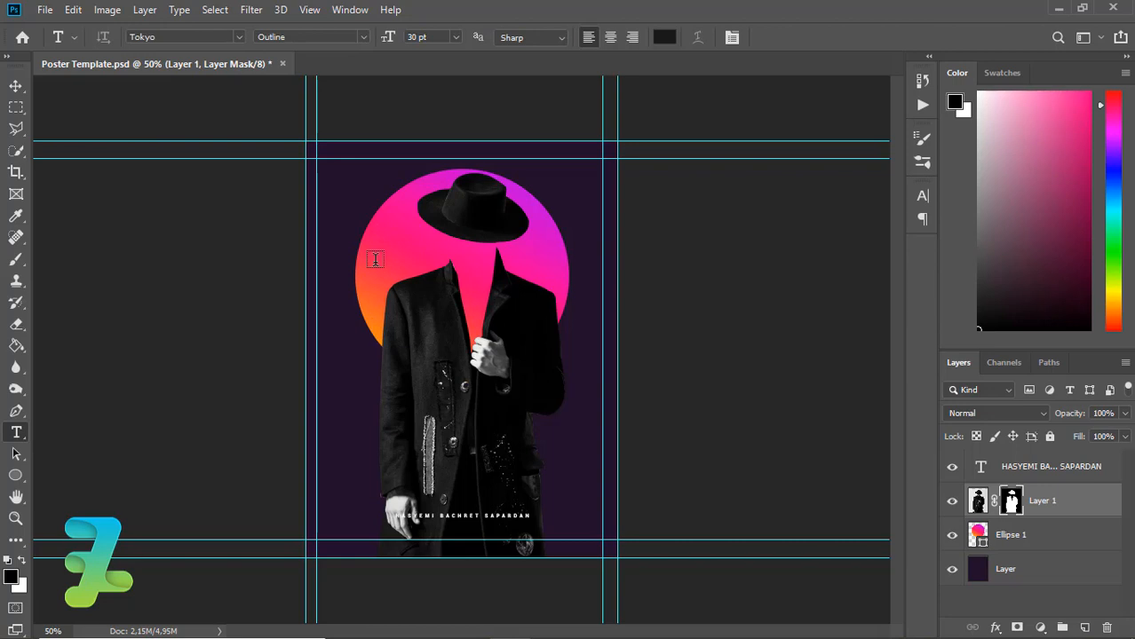
pyautogui.click(375, 259)
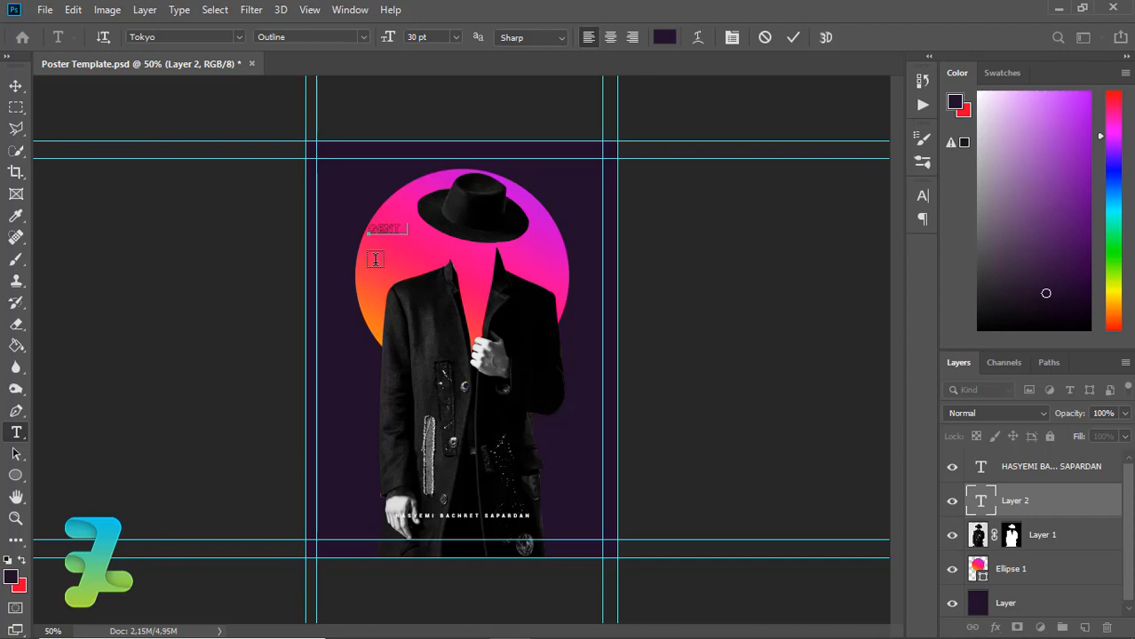
pyautogui.hotkey('ctrl', 'a')
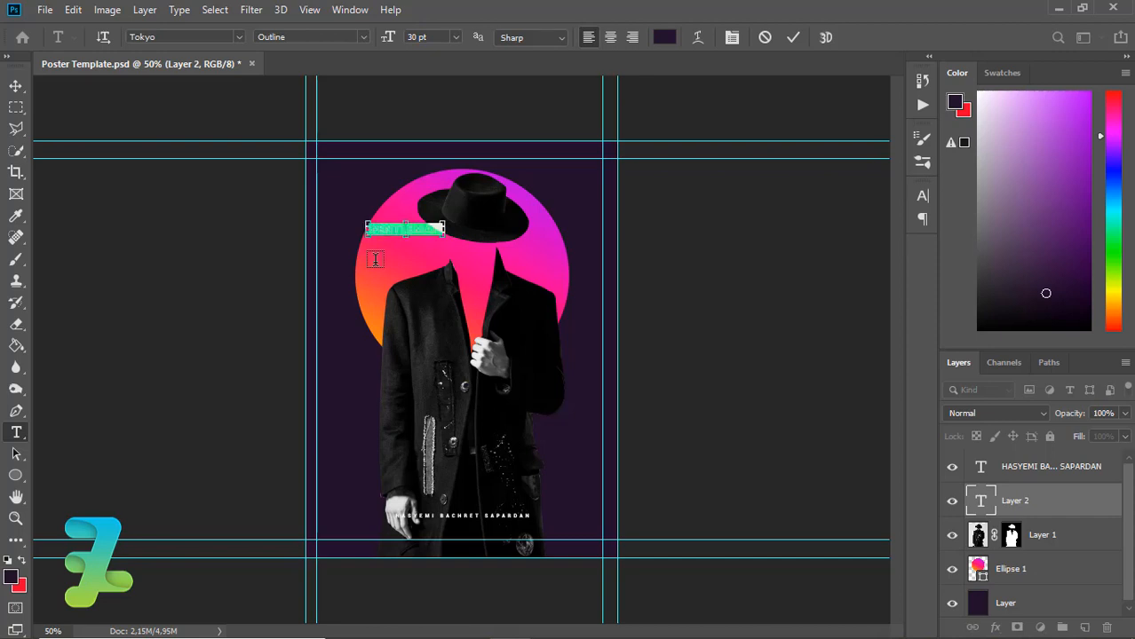
pyautogui.click(12, 578)
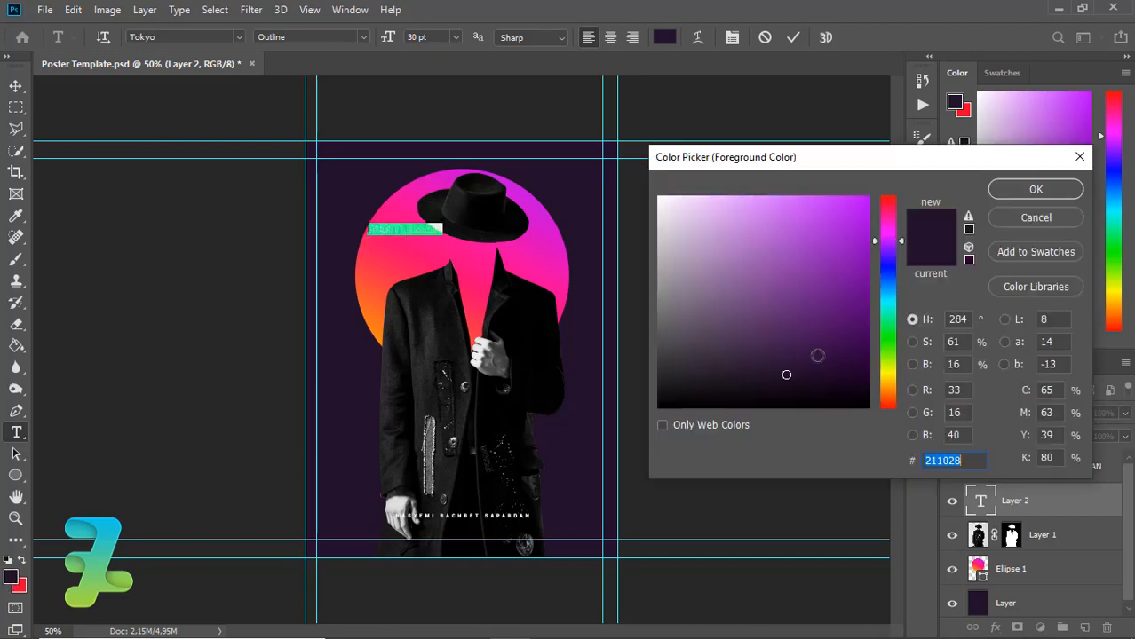
pyautogui.click(889, 302)
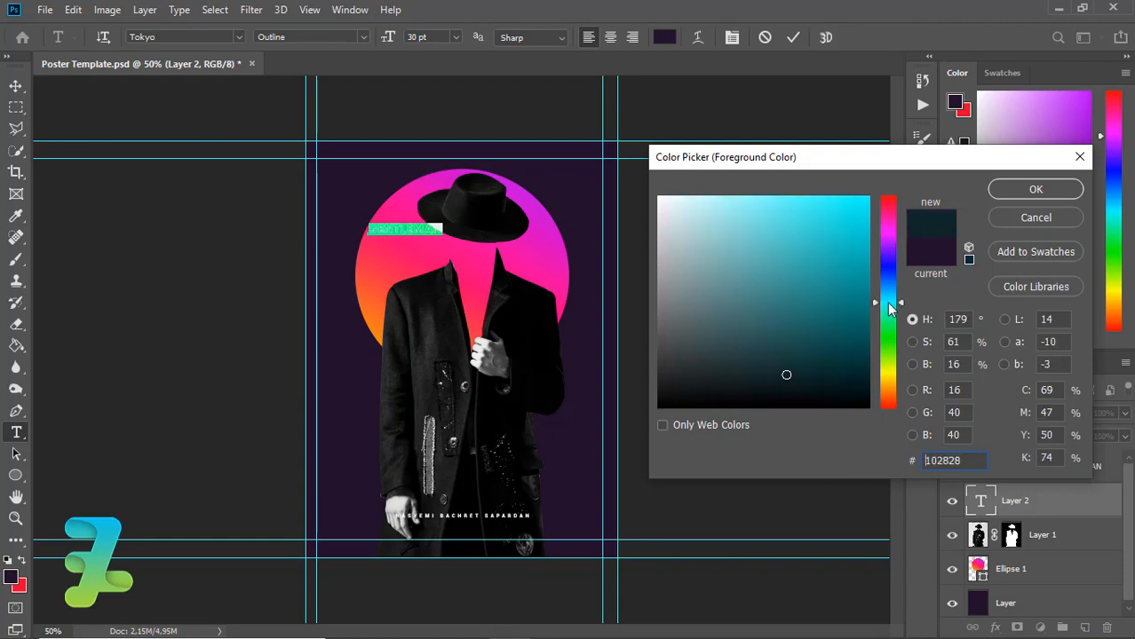
pyautogui.moveTo(890, 306); pyautogui.dragTo(890, 308)
pyautogui.click(829, 227)
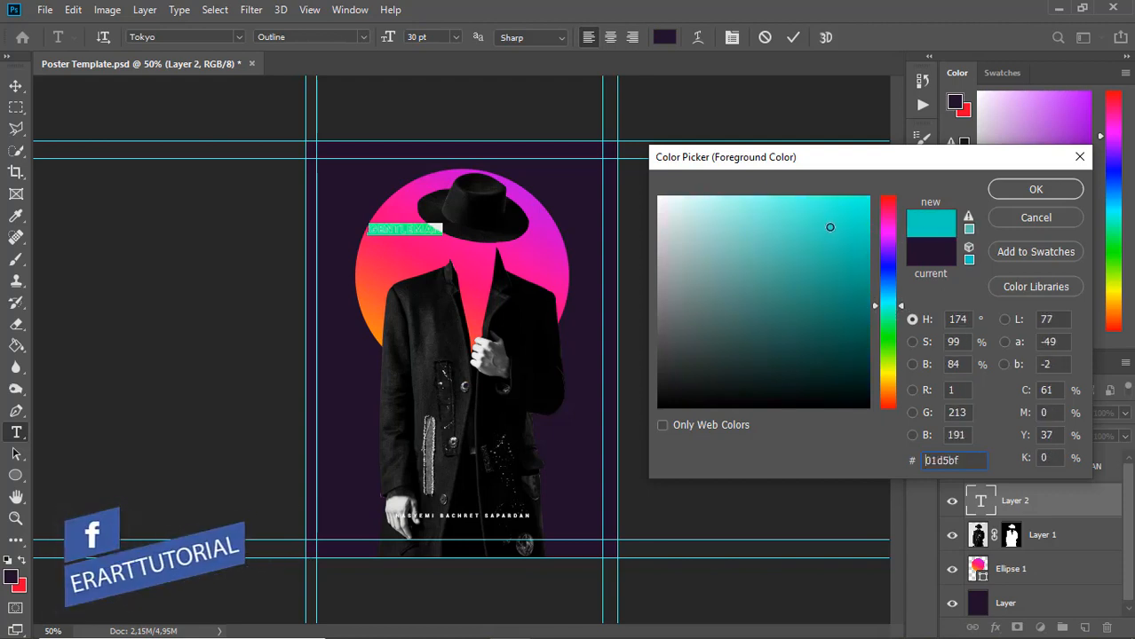
pyautogui.moveTo(829, 228)
pyautogui.mouseDown()
pyautogui.moveTo(818, 247)
pyautogui.moveTo(822, 223)
pyautogui.mouseUp()
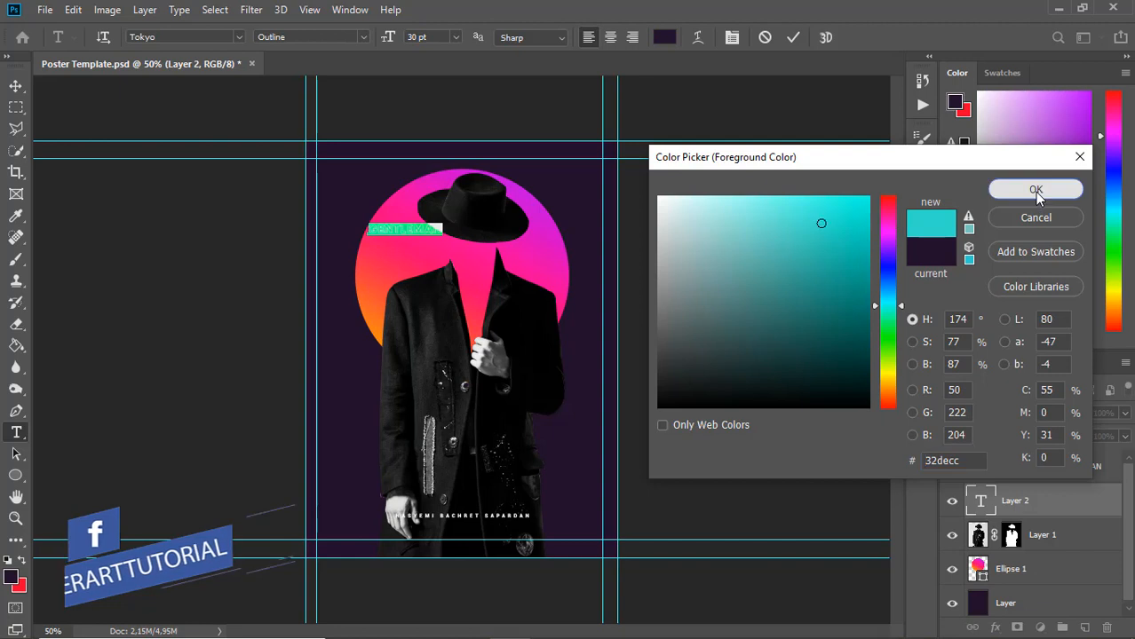
pyautogui.click(1036, 192)
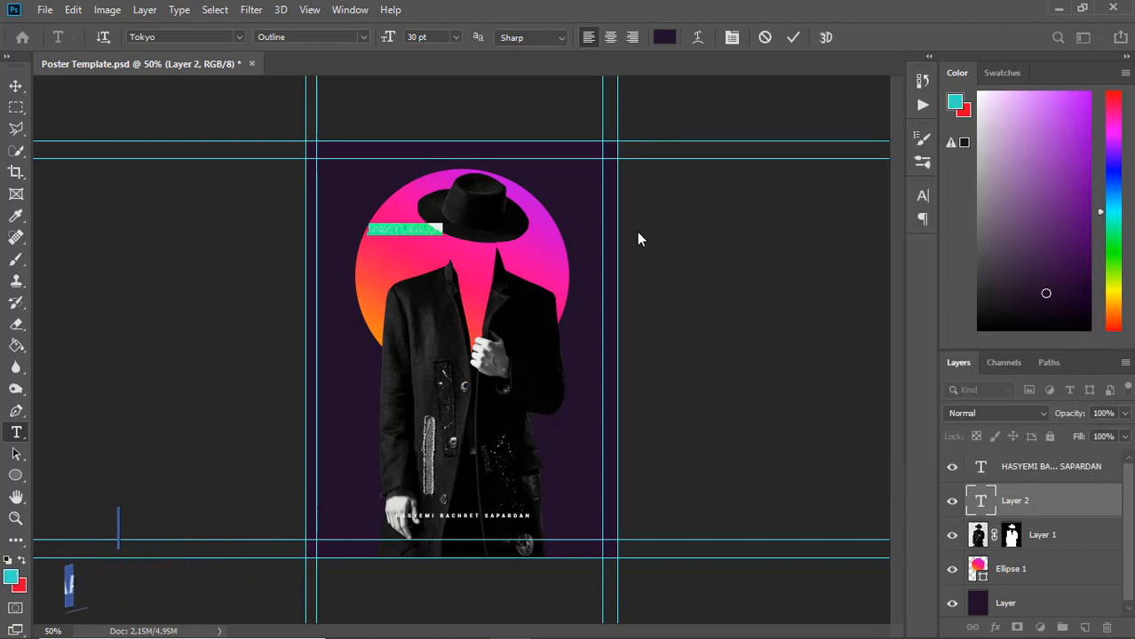
# - Scale the GENTLEMAN text to about 369% so it spans the poster's width across the man's chest
pyautogui.click(16, 87)
pyautogui.hotkey('ctrl', 't')
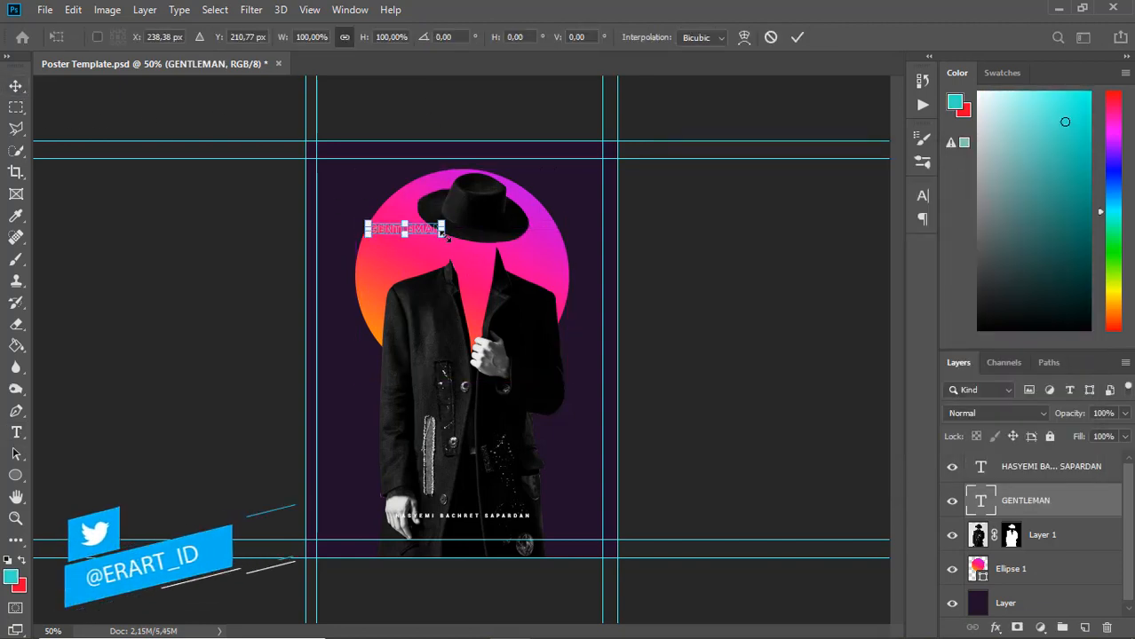
pyautogui.moveTo(442, 233); pyautogui.dragTo(601, 333)
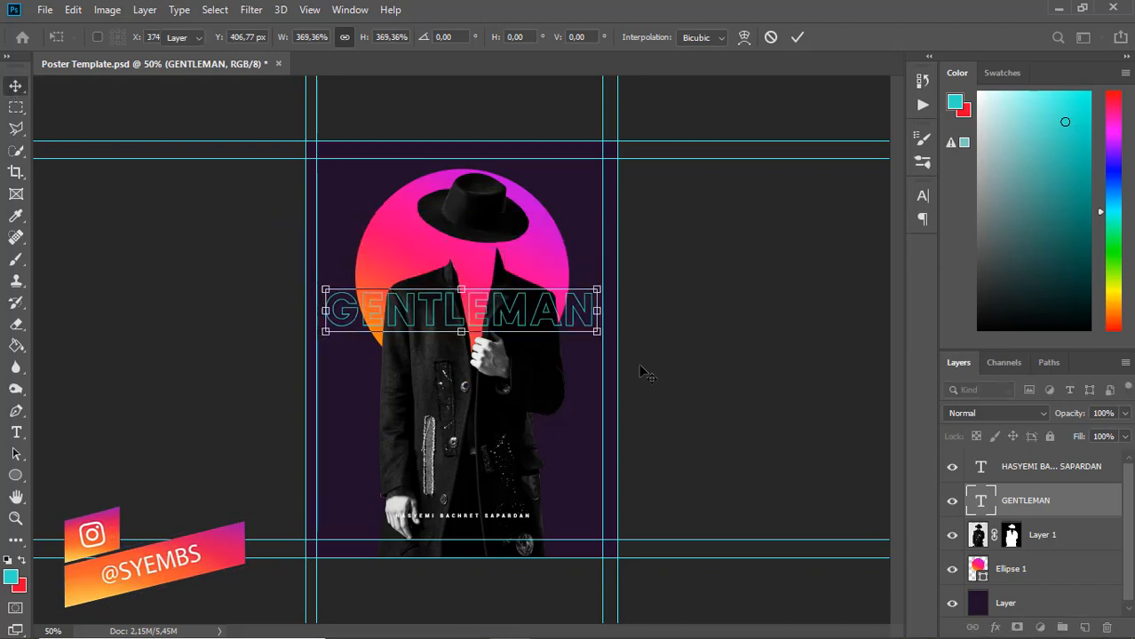
pyautogui.press('Return')
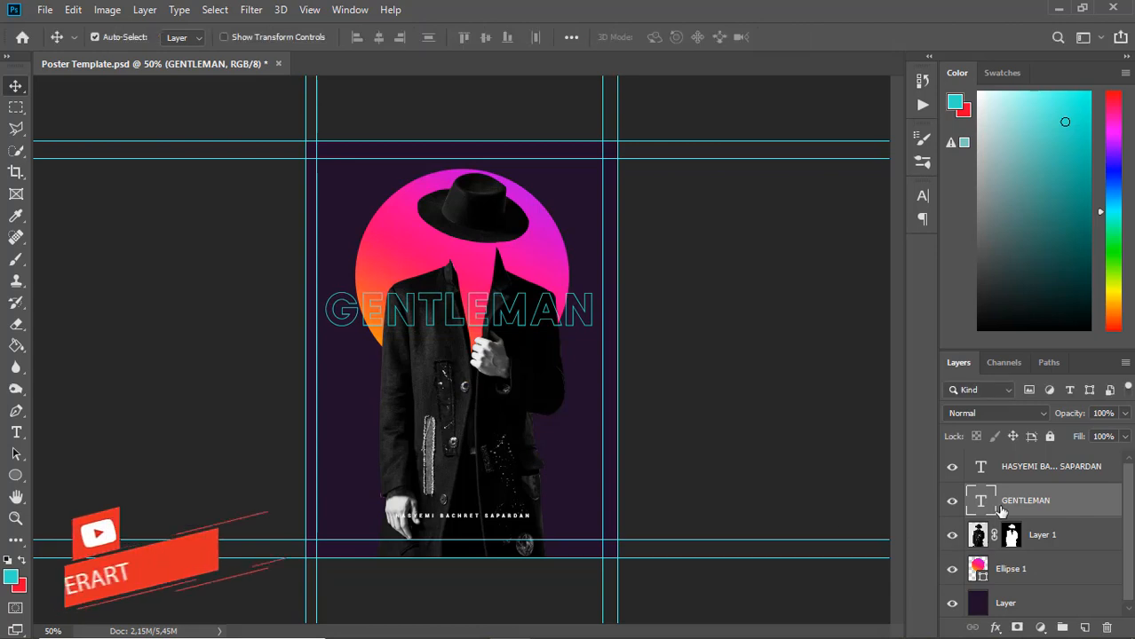
# - Shorten the large outlined text to GENTLE by removing its last three letters
pyautogui.press('t')
pyautogui.doubleClick(490, 318)
pyautogui.moveTo(493, 311); pyautogui.dragTo(593, 309)
pyautogui.press('BackSpace')
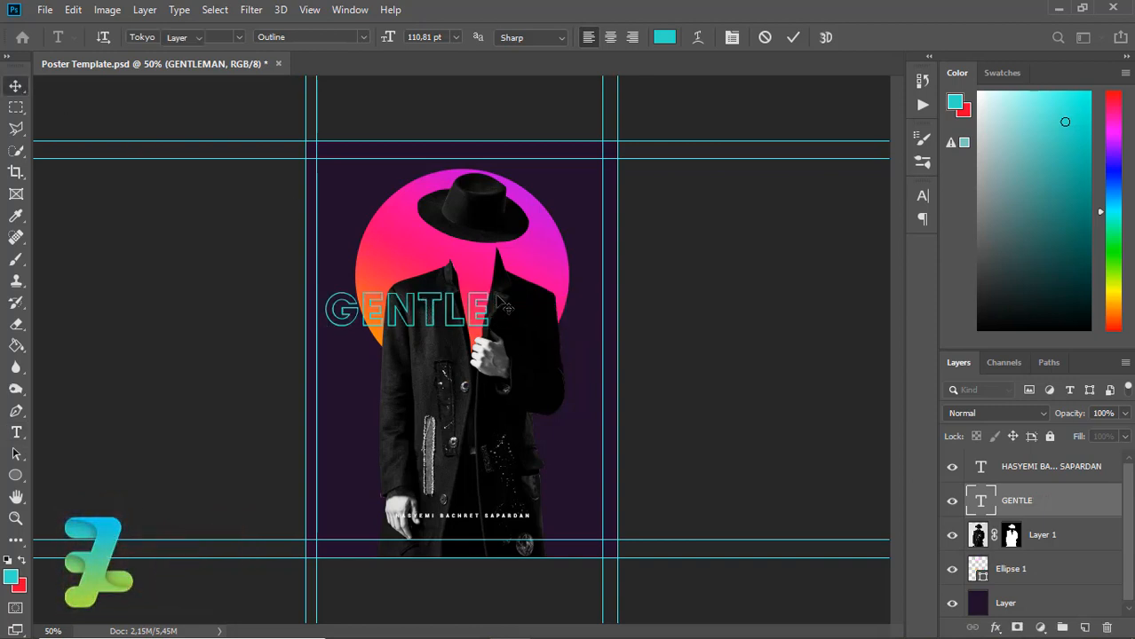
# - Enlarge the GENTLE text to about 182 pt so it fills the width between the side guides, and centre it horizontally
pyautogui.moveTo(489, 290); pyautogui.dragTo(592, 264)
pyautogui.moveTo(551, 302); pyautogui.dragTo(570, 282)
pyautogui.moveTo(608, 241); pyautogui.dragTo(603, 246)
pyautogui.hotkey('ctrl', 'a')
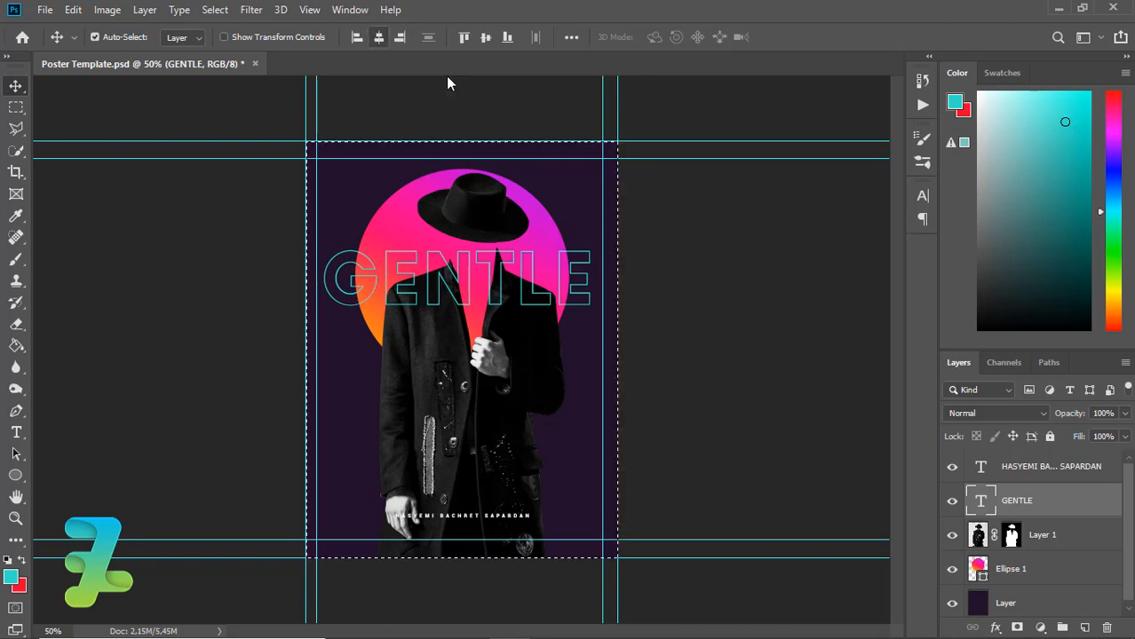
pyautogui.hotkey('ctrl', 'd')
# - Place the GENTLE layer behind the man and duplicate it into three stacked rows from the hat down to the chest
pyautogui.moveTo(983, 503); pyautogui.dragTo(987, 549)
pyautogui.moveTo(572, 300); pyautogui.dragTo(571, 207)
pyautogui.hotkey('ctrl', 'j')
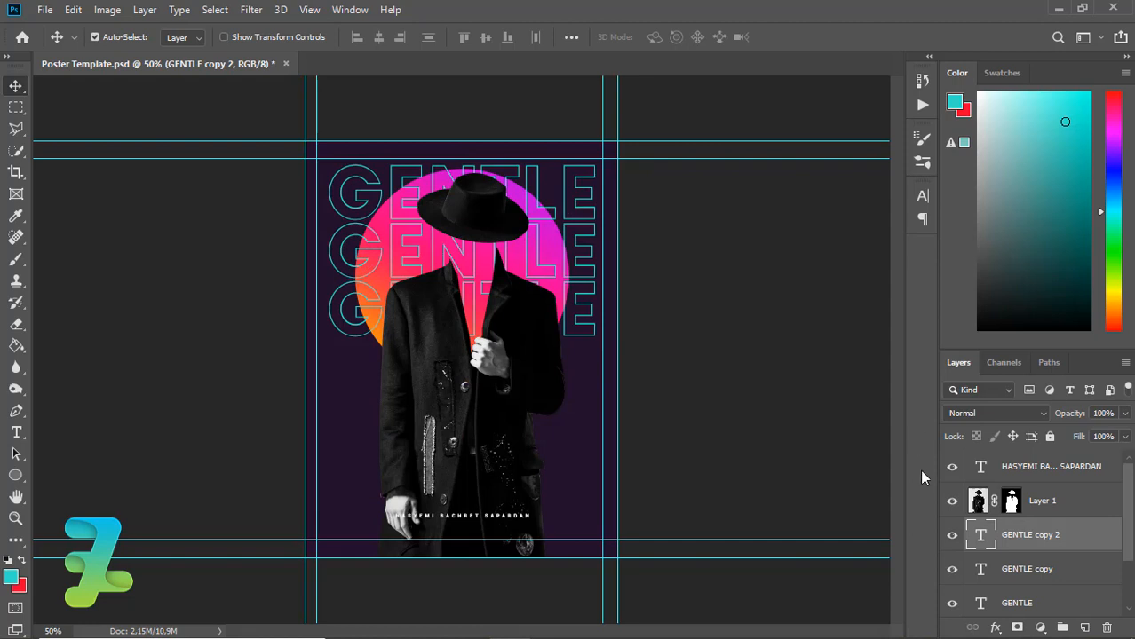
# - Change the top GENTLE row's font style from Outline to Regular
pyautogui.press('t')
pyautogui.press('Return')
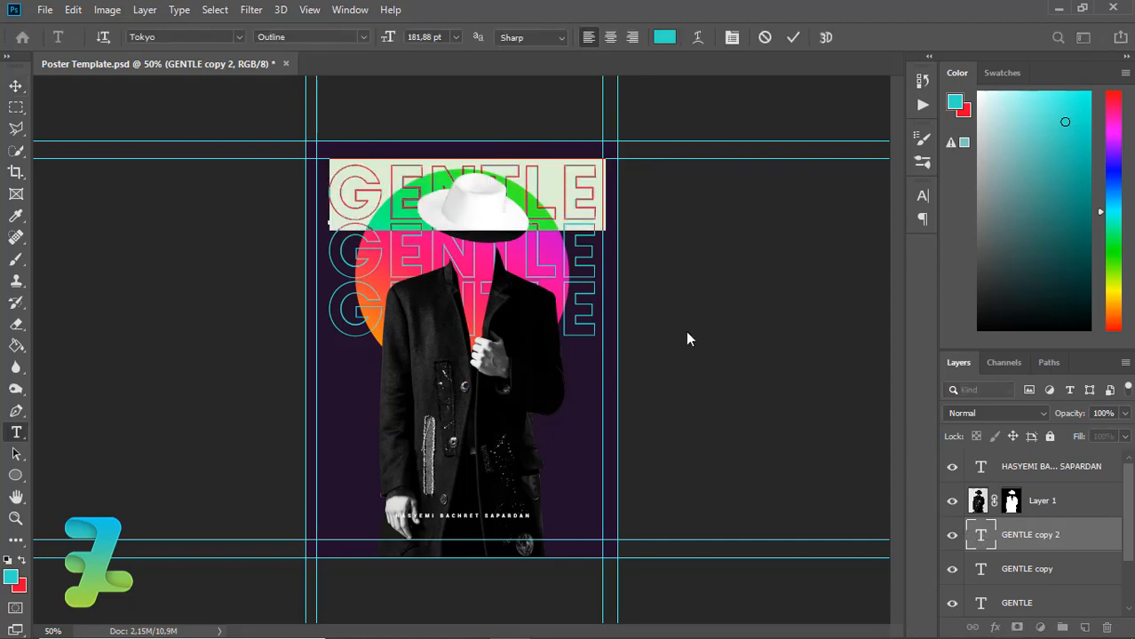
pyautogui.click(366, 37)
pyautogui.click(337, 67)
pyautogui.click(17, 90)
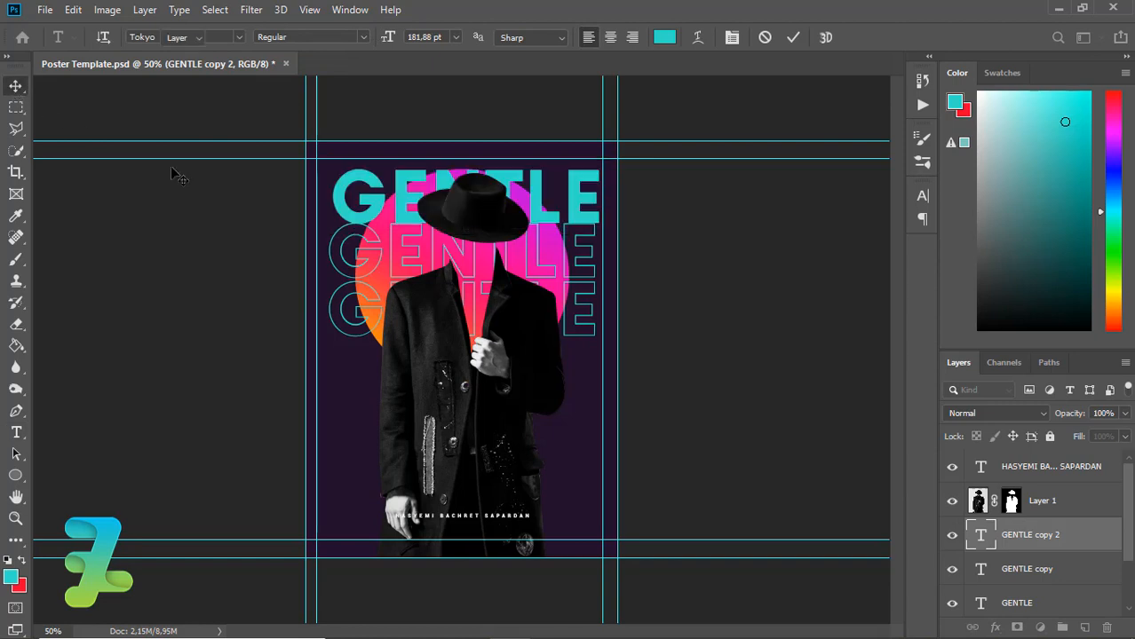
# - Nudge the solid GENTLE row into line with the outlined copies, and shift all three rows down slightly
pyautogui.press('Up')
pyautogui.press('Up')
pyautogui.press('Up')
pyautogui.press('Up')
pyautogui.press('Up')
pyautogui.press('Up')
pyautogui.press('Up')
pyautogui.press('Up')
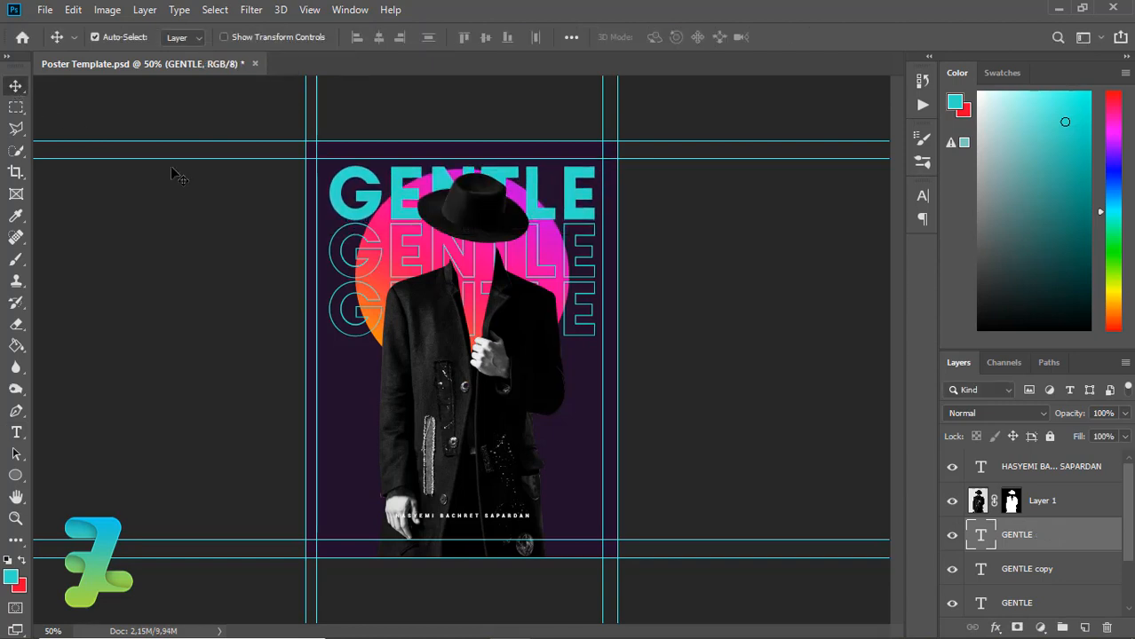
pyautogui.keyDown('shift'); pyautogui.click(996, 602); pyautogui.keyUp('shift')
pyautogui.moveTo(613, 293); pyautogui.dragTo(573, 333)
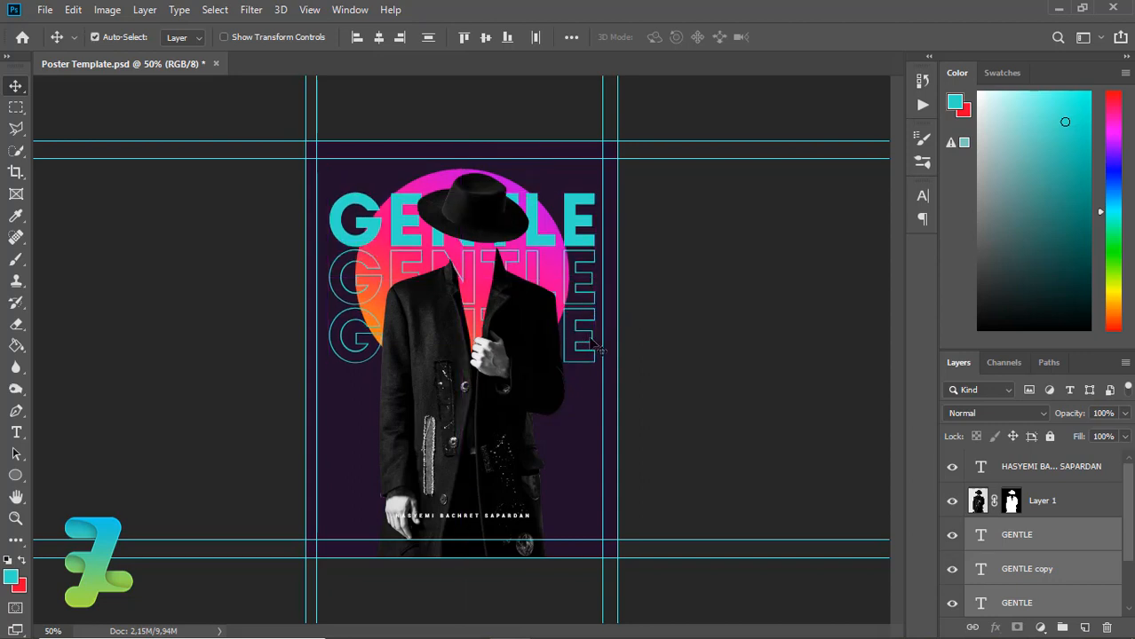
# - Recolour the solid top GENTLE row to the muted teal 6cb4ac
pyautogui.doubleClick(979, 535)
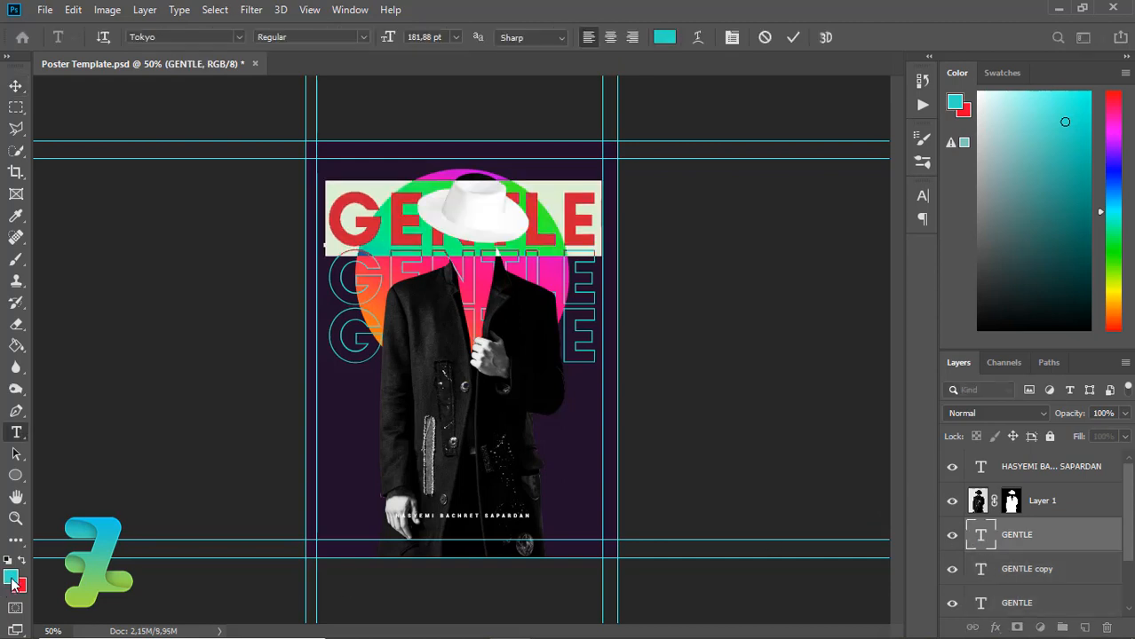
pyautogui.click(12, 579)
pyautogui.moveTo(790, 248); pyautogui.dragTo(738, 257)
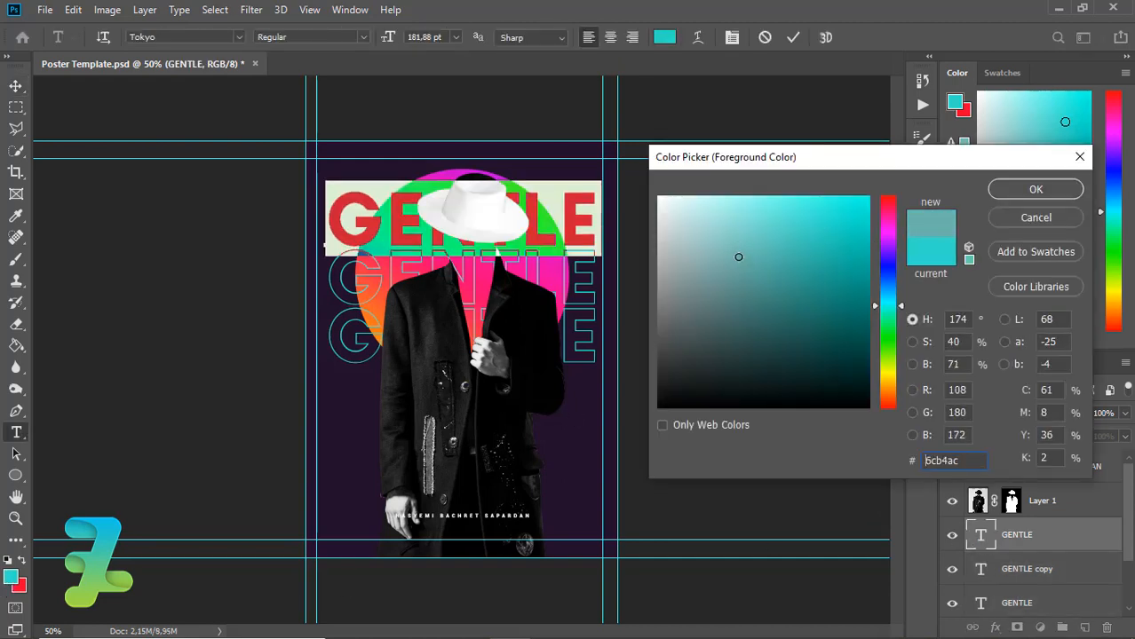
pyautogui.click(1014, 192)
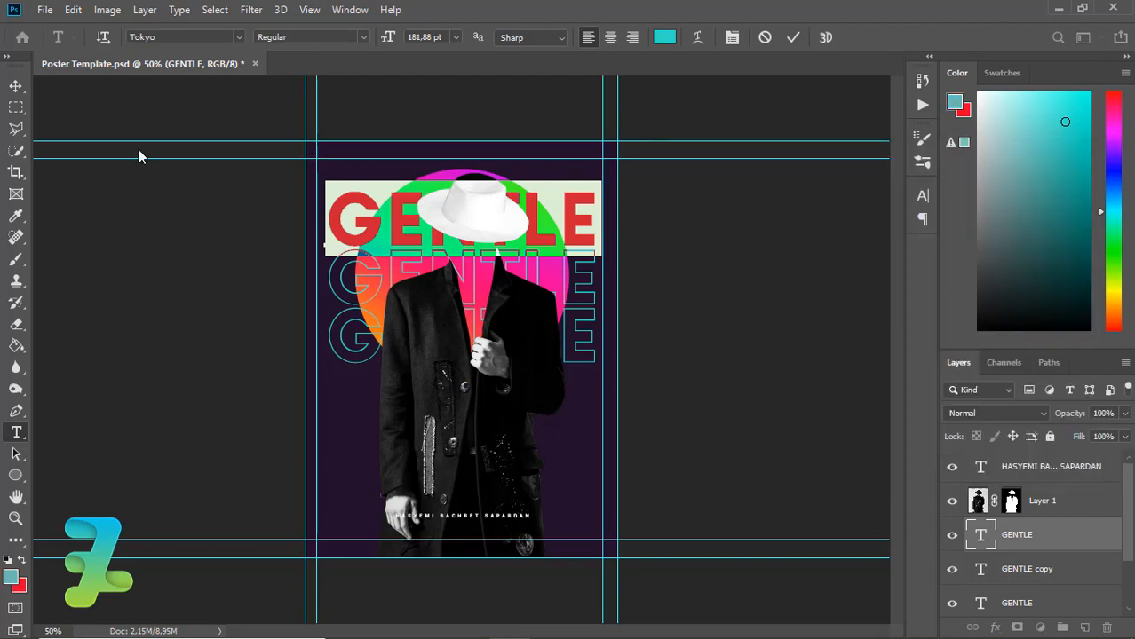
pyautogui.click(14, 89)
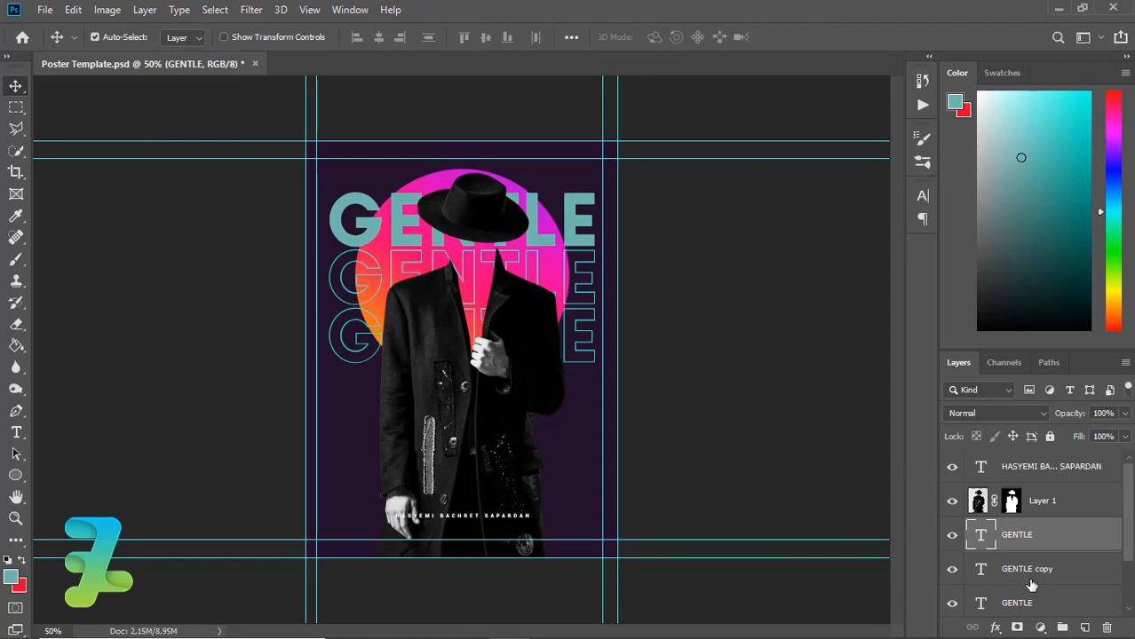
# - Group the two outlined GENTLE layers and lower the group's fill to 57%
pyautogui.hotkey('alt', '[')
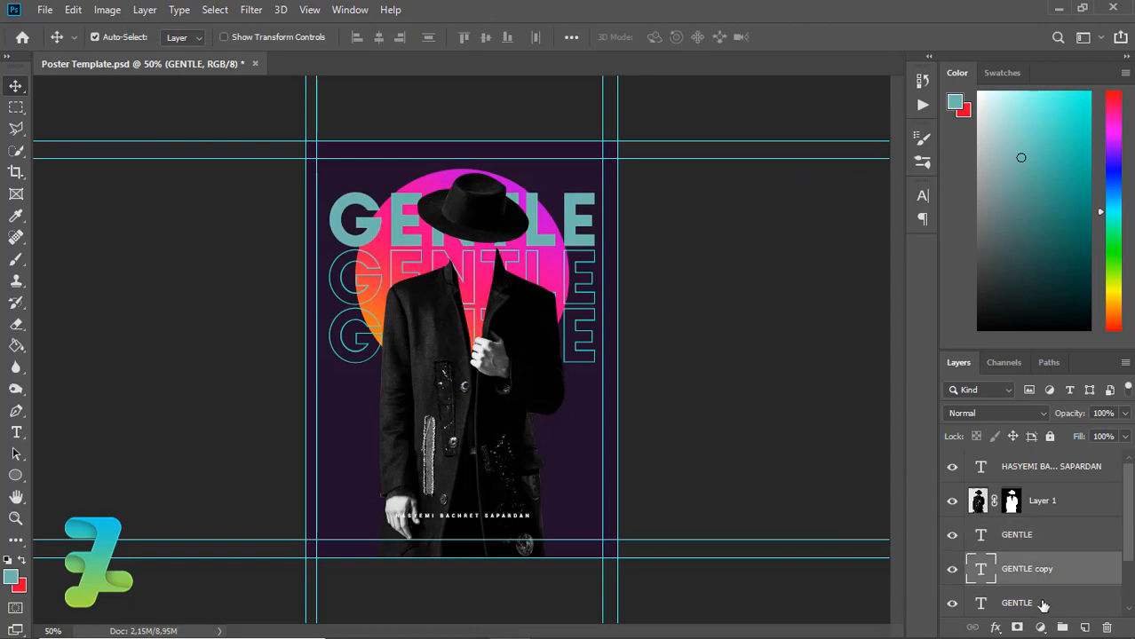
pyautogui.click(1045, 605)
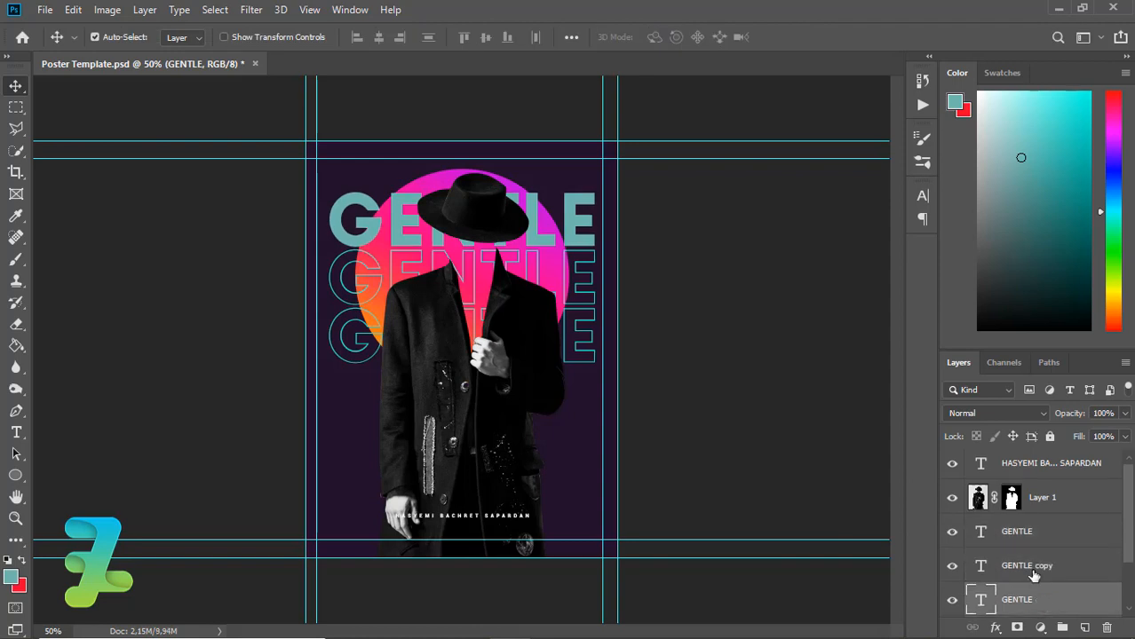
pyautogui.keyDown('shift'); pyautogui.click(1033, 576); pyautogui.keyUp('shift')
pyautogui.hotkey('ctrl', 'g')
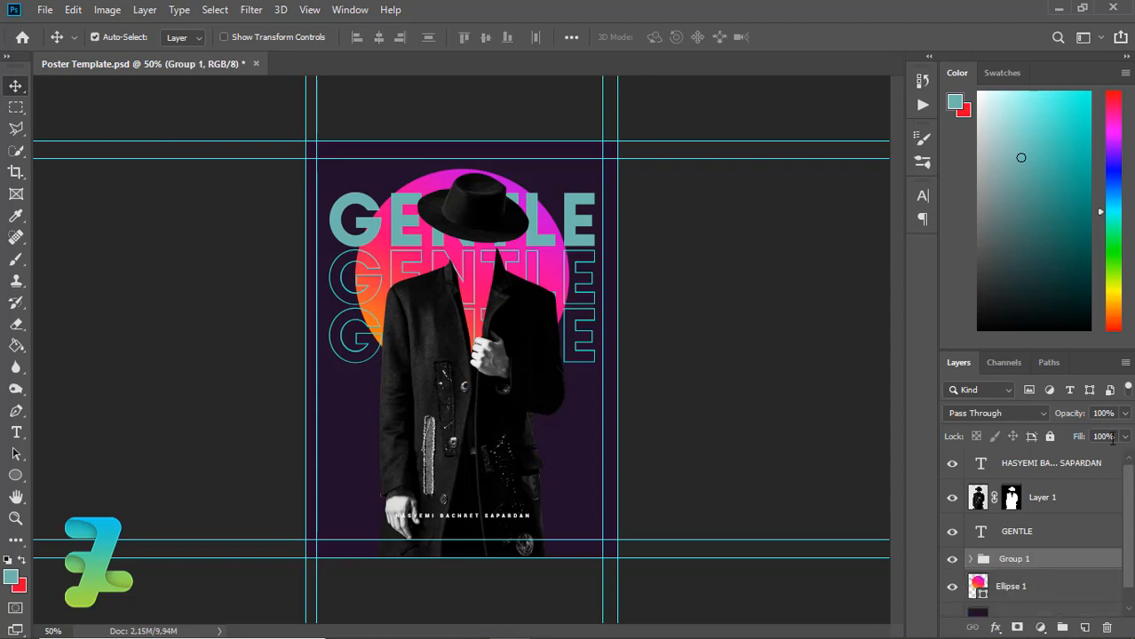
pyautogui.click(1124, 436)
pyautogui.moveTo(1122, 457); pyautogui.dragTo(1082, 460)
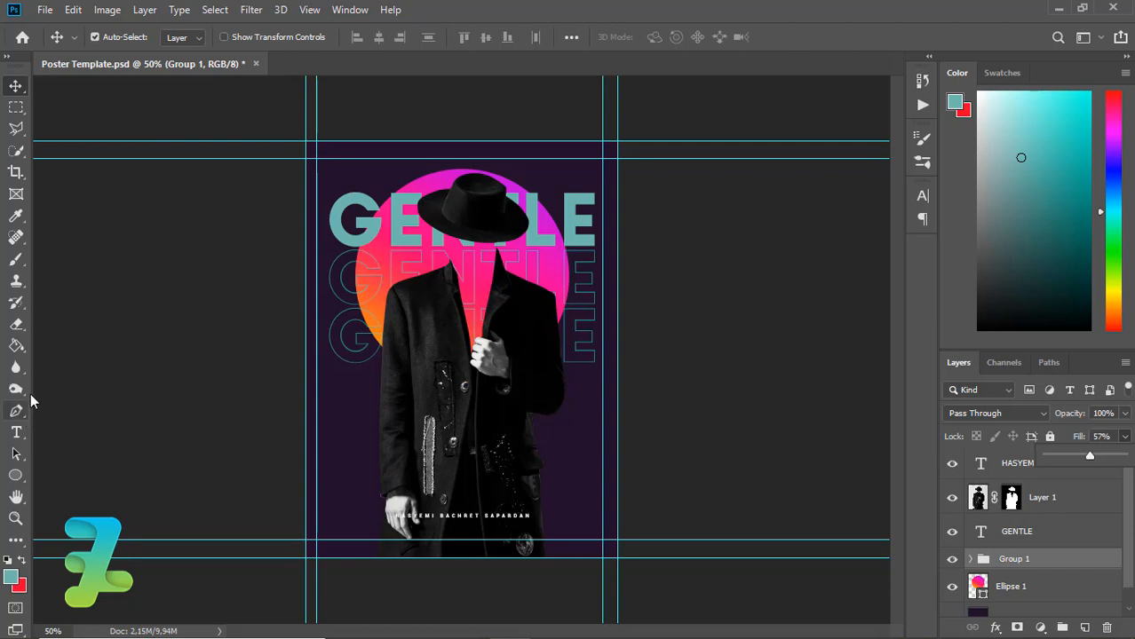
# - Choose the Brush tool and add an empty layer directly above the dark purple background layer
pyautogui.click(16, 258)
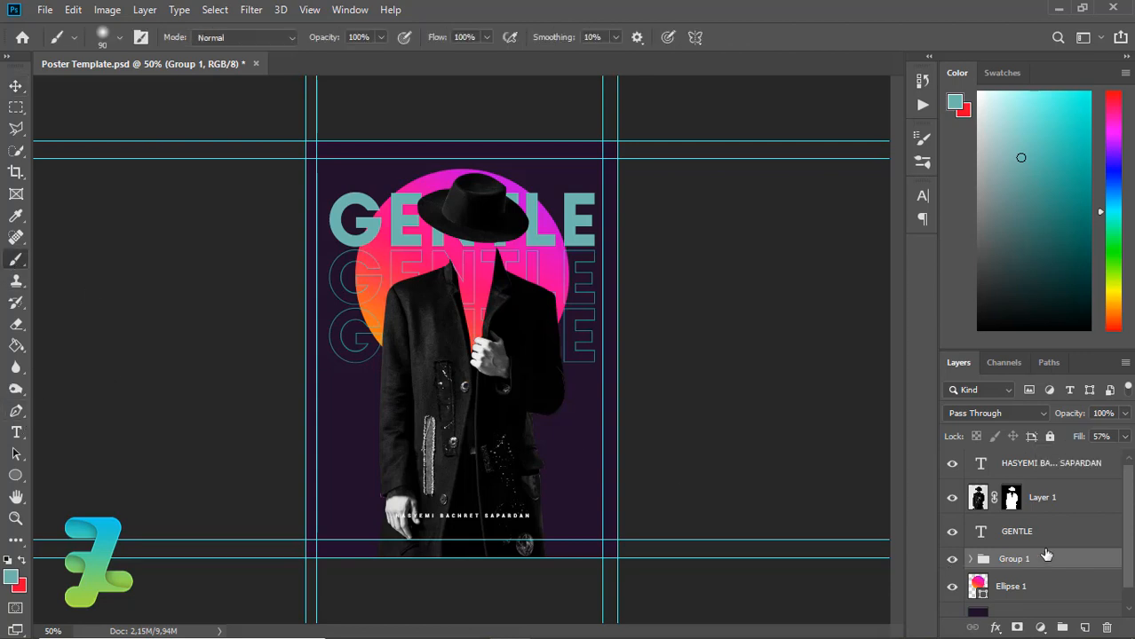
pyautogui.scroll(-1, 1126, 519)
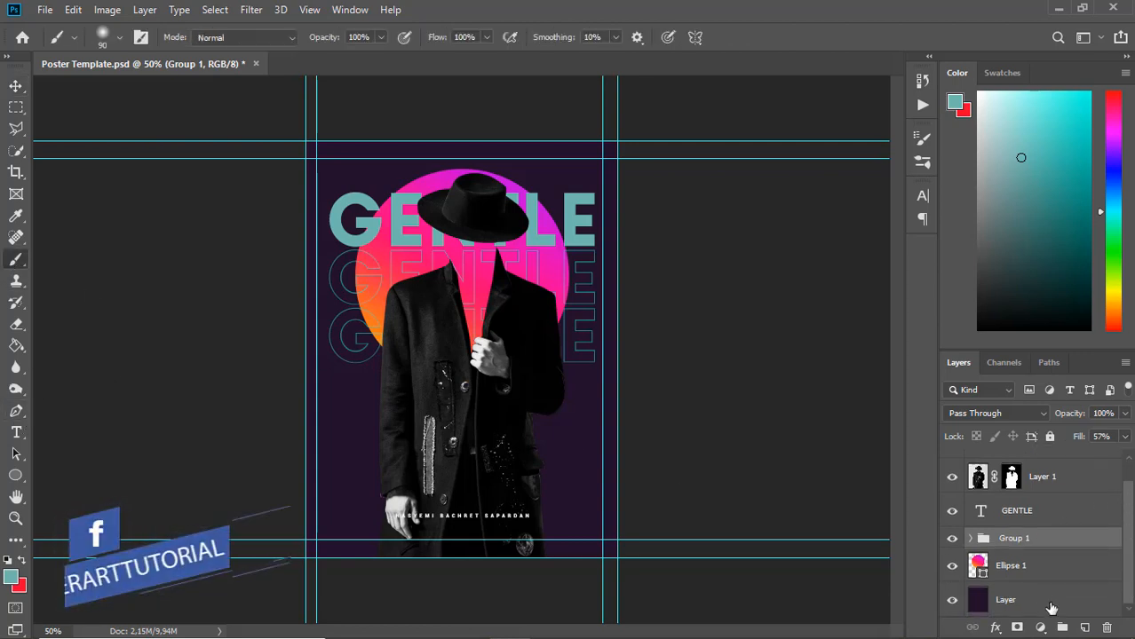
pyautogui.click(1051, 602)
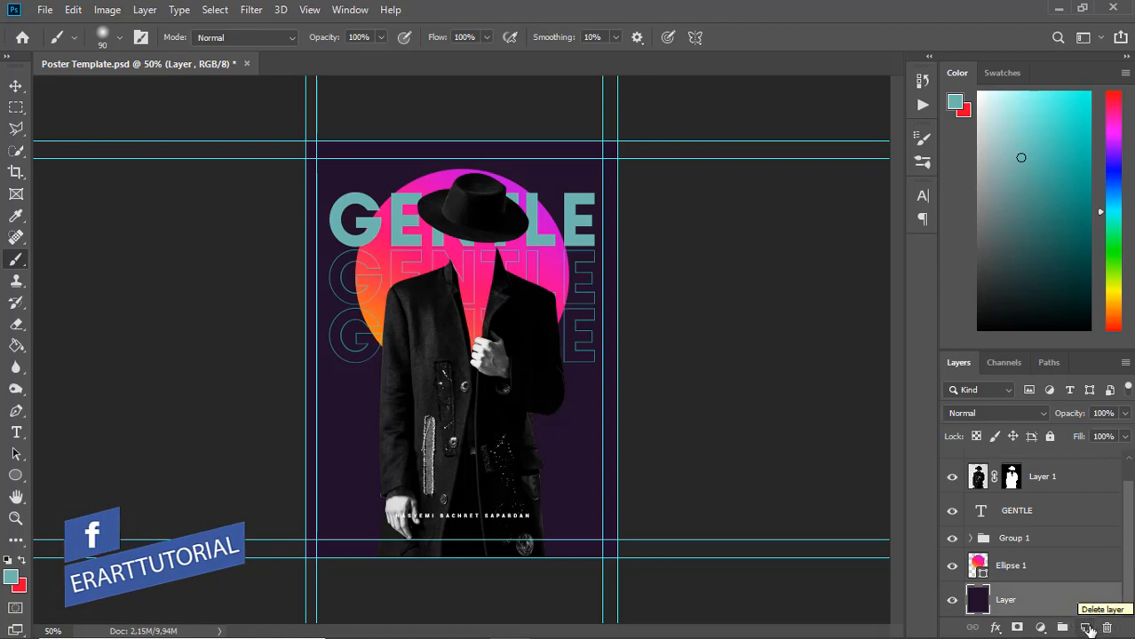
pyautogui.click(1084, 628)
# - Set the brush's foreground colour to a vivid pink
pyautogui.click(23, 561)
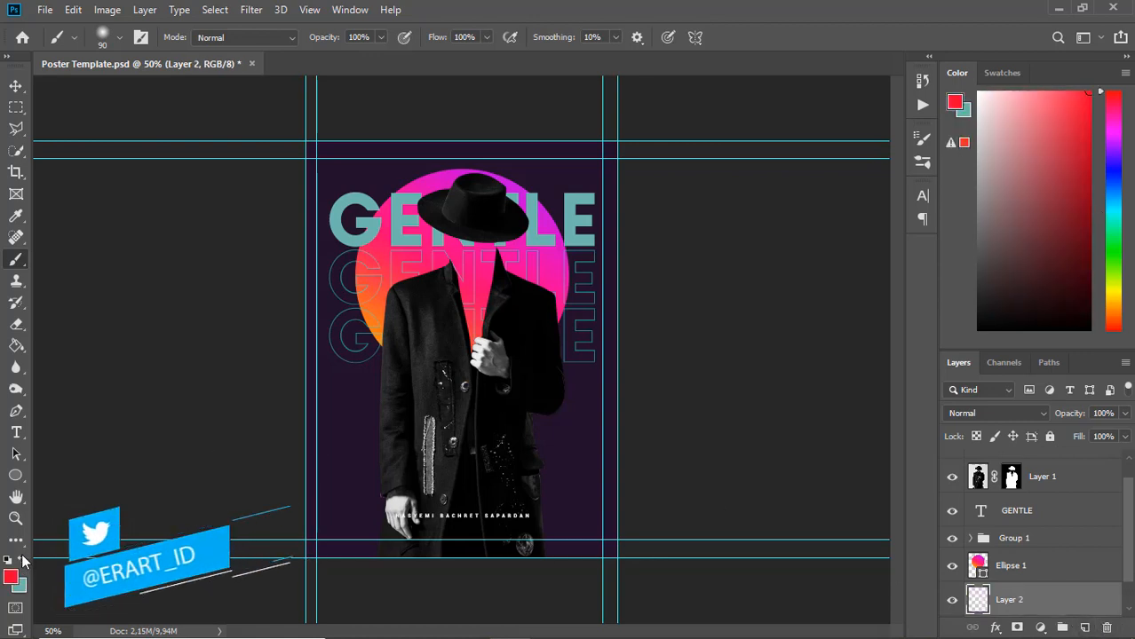
pyautogui.click(11, 578)
pyautogui.moveTo(891, 228); pyautogui.dragTo(888, 215)
pyautogui.click(1020, 190)
pyautogui.press('b')
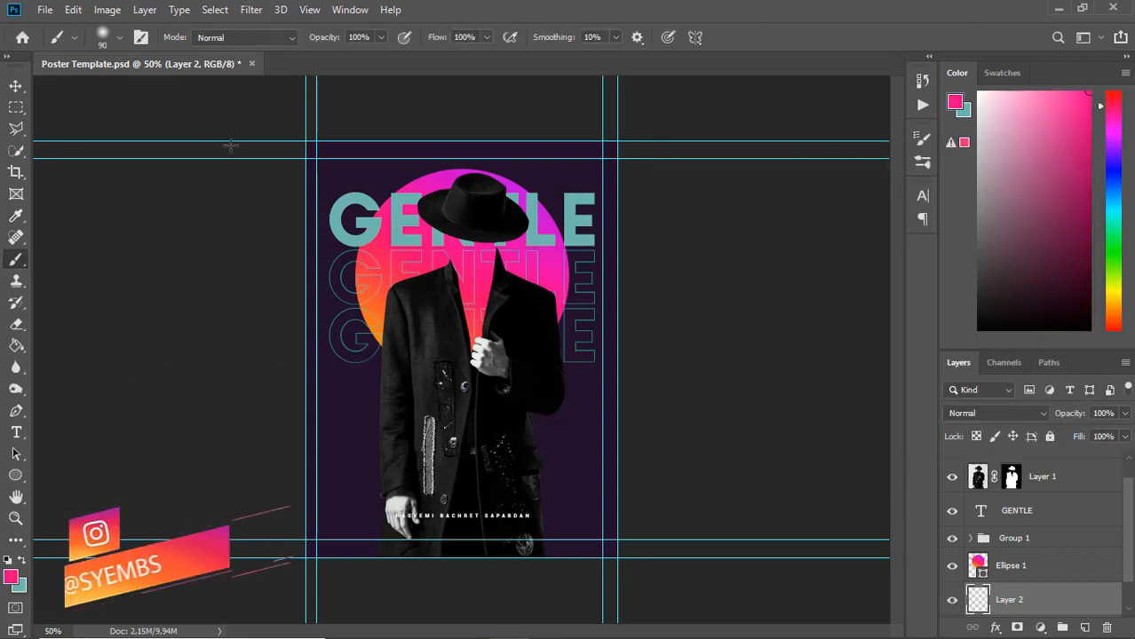
pyautogui.press(']')
pyautogui.press(']')
pyautogui.press(']')
pyautogui.press(']')
pyautogui.press(']')
pyautogui.press(']')
pyautogui.press(']')
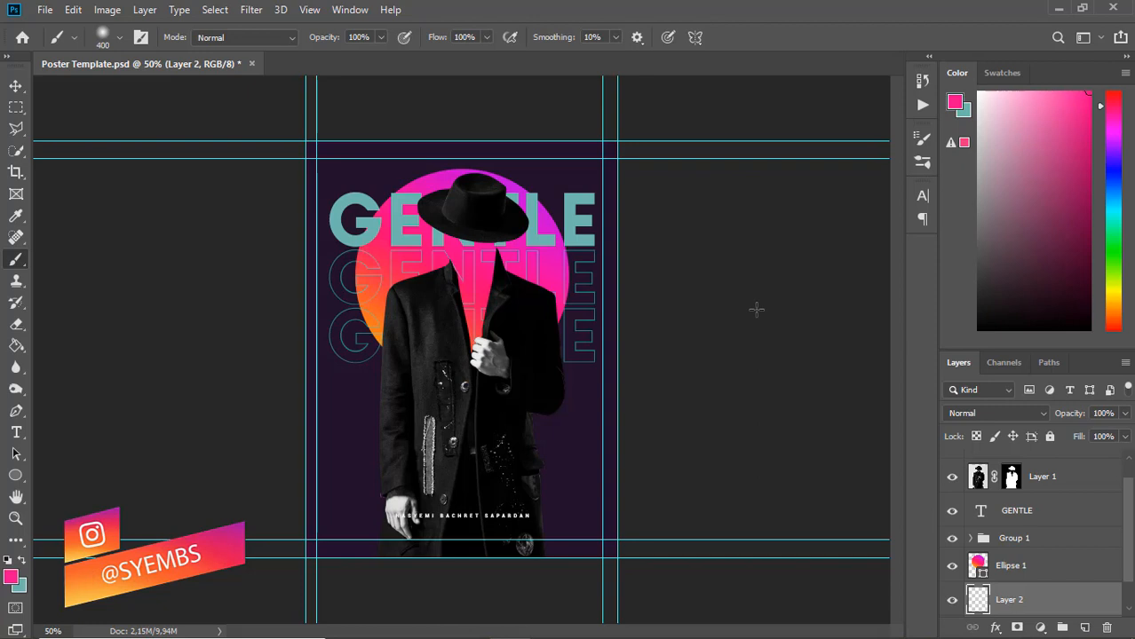
pyautogui.click(648, 319)
pyautogui.hotkey('ctrl', 'z')
pyautogui.click(667, 318)
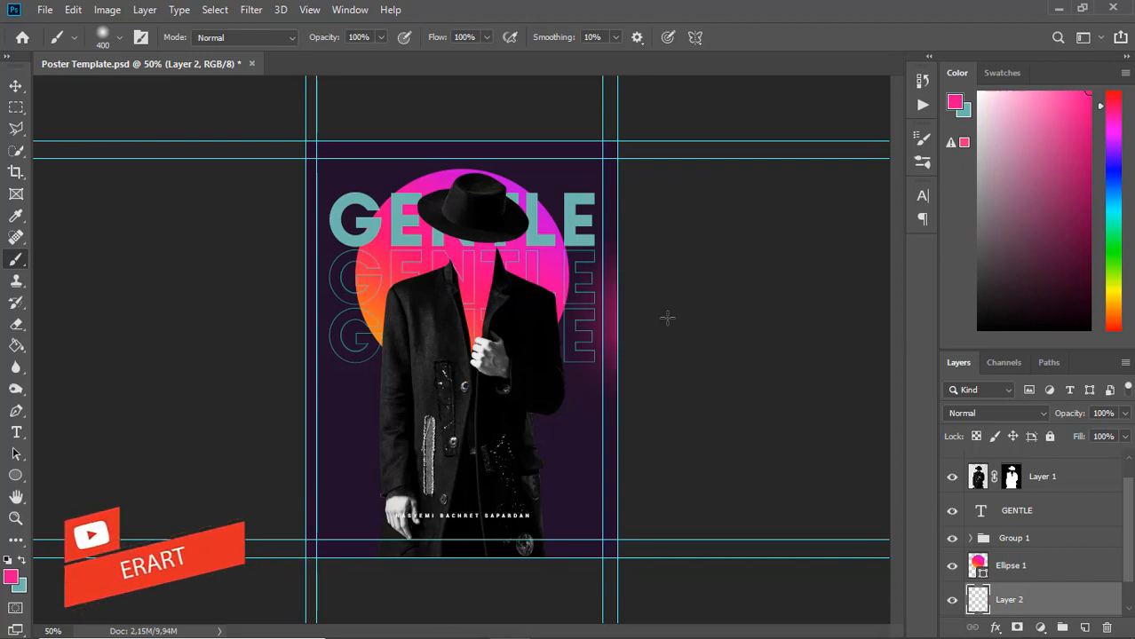
pyautogui.hotkey('ctrl', 'z')
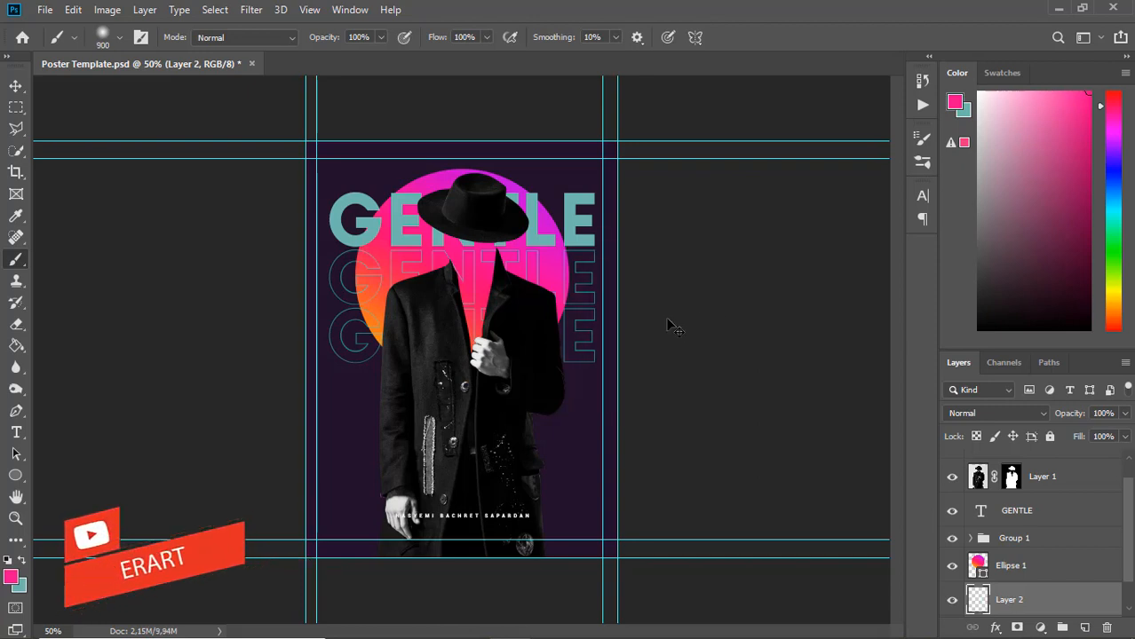
# - Paint a faint pink glow on the poster's upper right edge with a soft 900 px brush centred well outside the canvas
pyautogui.click(653, 249)
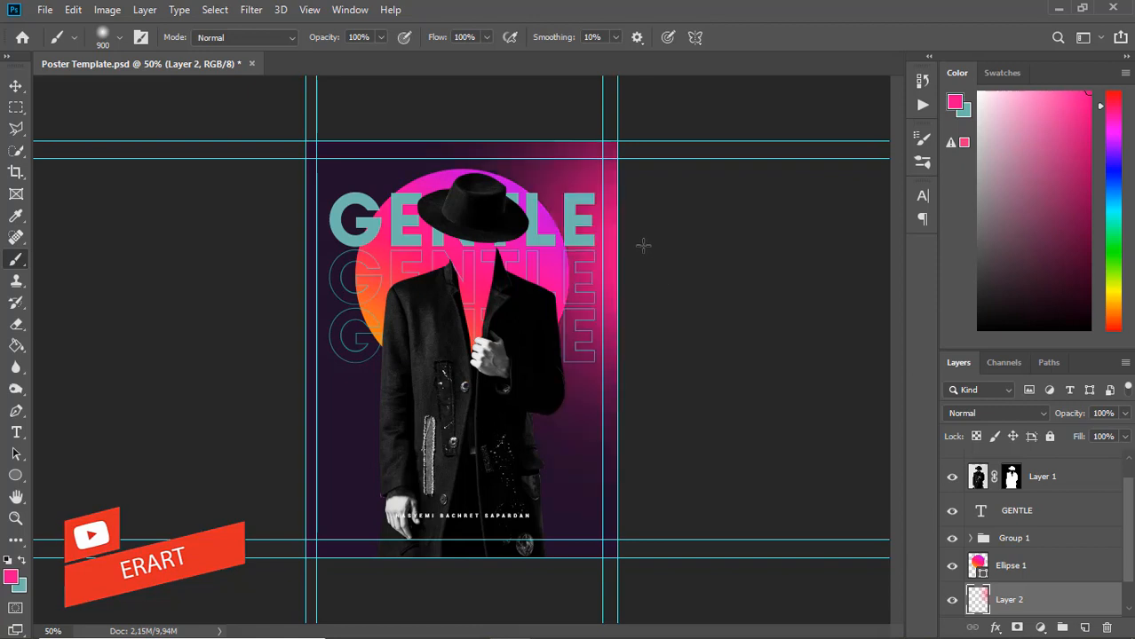
pyautogui.hotkey('ctrl', 'z')
pyautogui.click(649, 260)
pyautogui.hotkey('ctrl', 'z')
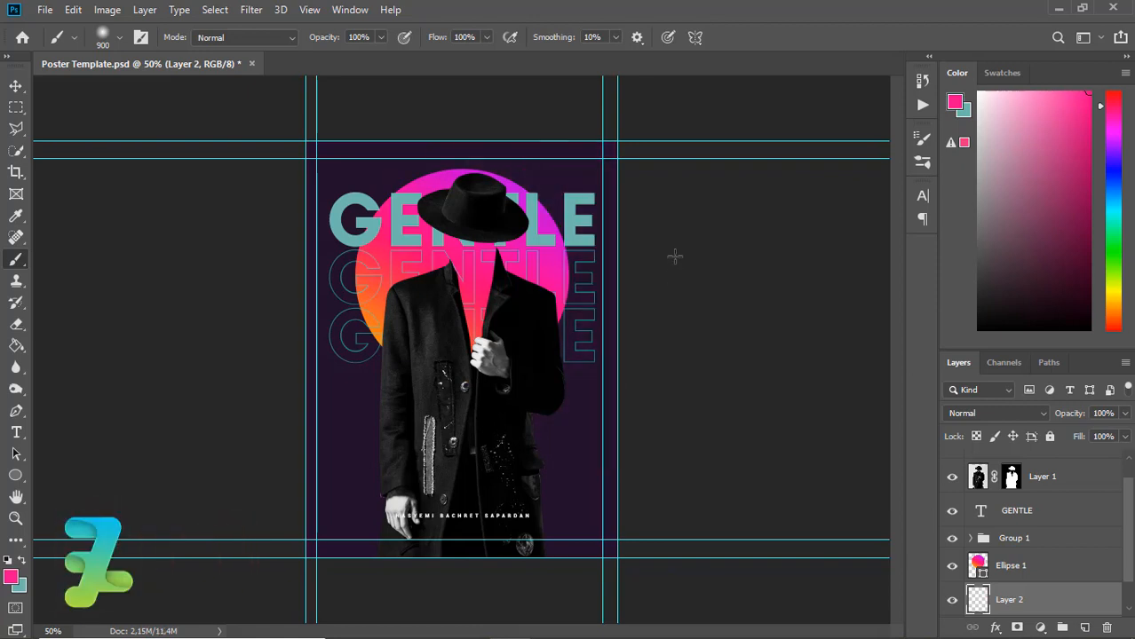
pyautogui.click(675, 257)
pyautogui.hotkey('ctrl', 'z')
pyautogui.click(714, 265)
pyautogui.hotkey('ctrl', 'z')
pyautogui.click(728, 265)
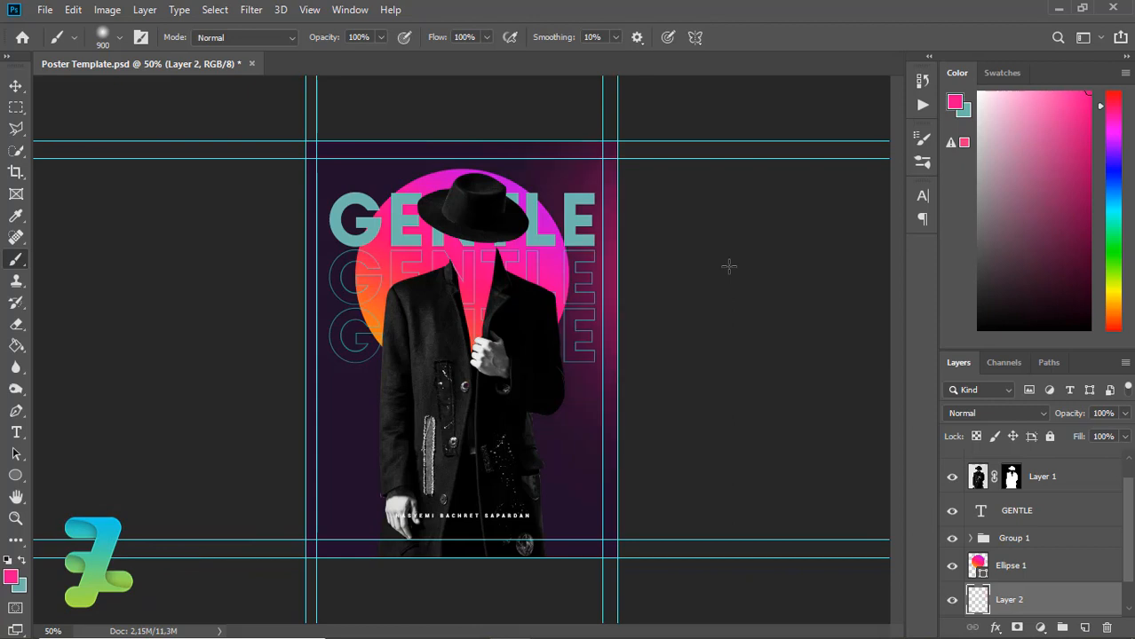
# - Extend the faint pink glow down the poster's lower right edge with the soft 900 px brush
pyautogui.click(698, 433)
pyautogui.hotkey('ctrl', 'z')
pyautogui.click(746, 471)
pyautogui.hotkey('ctrl', 'z')
pyautogui.click(771, 508)
pyautogui.click(768, 474)
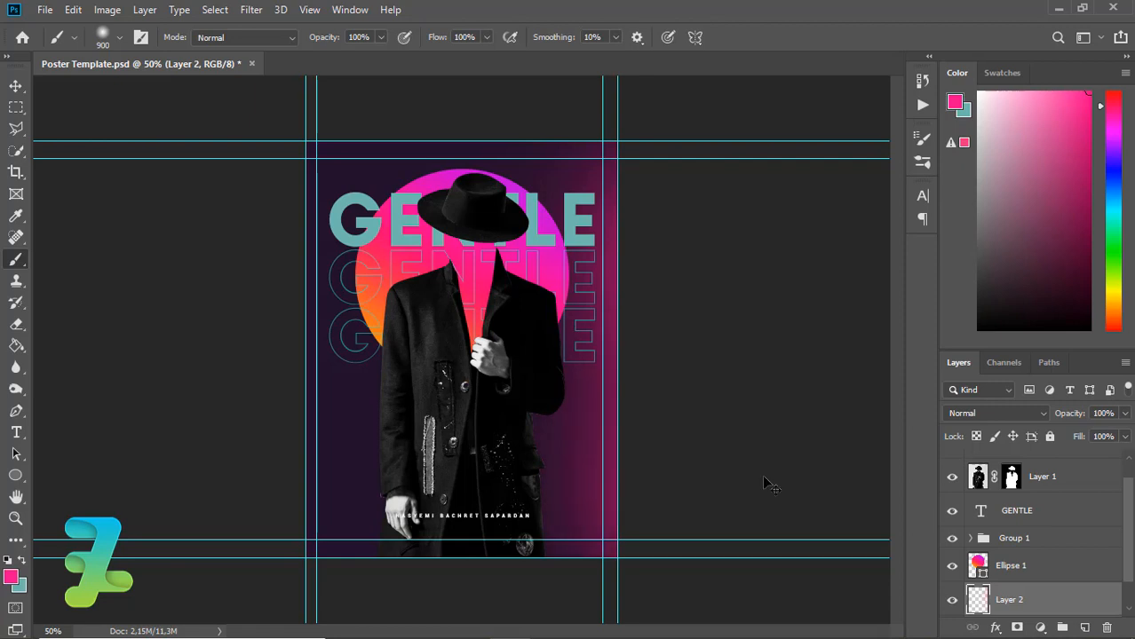
pyautogui.hotkey('ctrl', 'z')
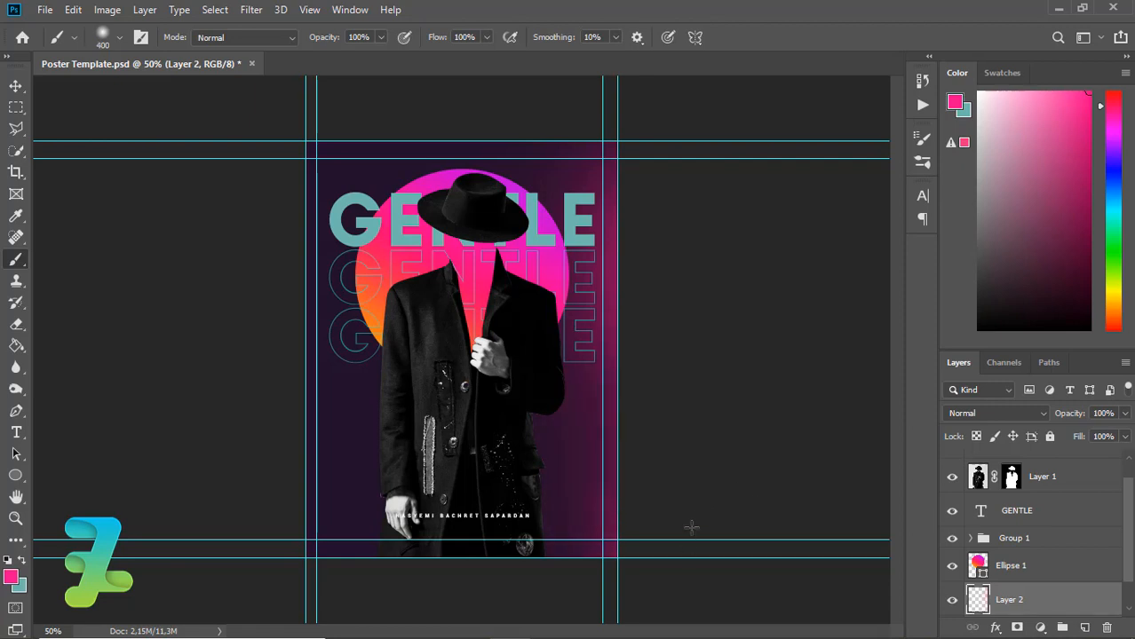
# - Add a brighter, narrower pink glow along the poster's lower right edge with a smaller soft brush
pyautogui.click(691, 527)
pyautogui.hotkey('ctrl', 'z')
pyautogui.moveTo(653, 509); pyautogui.dragTo(663, 361)
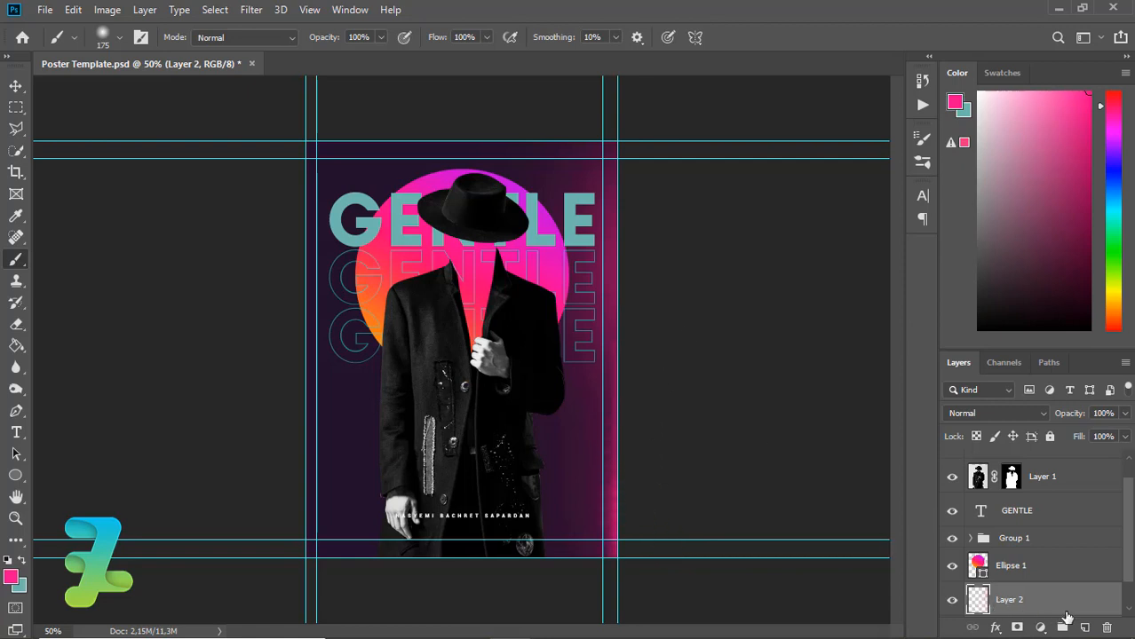
# - Add another empty layer above the pink glow and set the foreground colour to bright cyan 4df5fb
pyautogui.click(1084, 628)
pyautogui.click(22, 561)
pyautogui.click(11, 578)
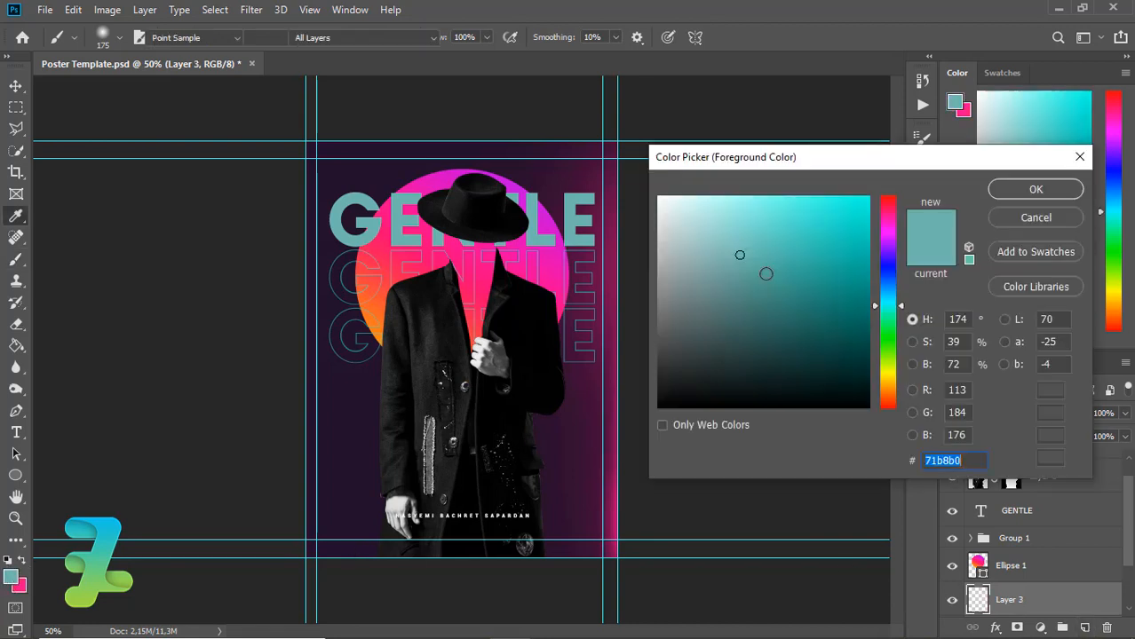
pyautogui.click(880, 300)
pyautogui.click(791, 250)
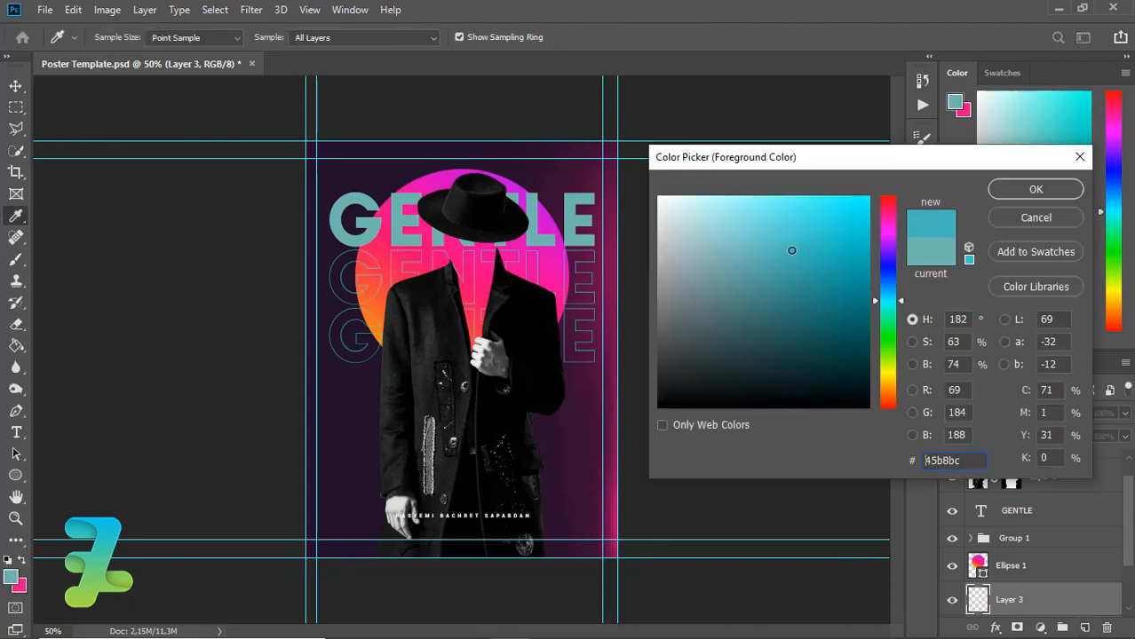
pyautogui.moveTo(791, 251); pyautogui.dragTo(804, 199)
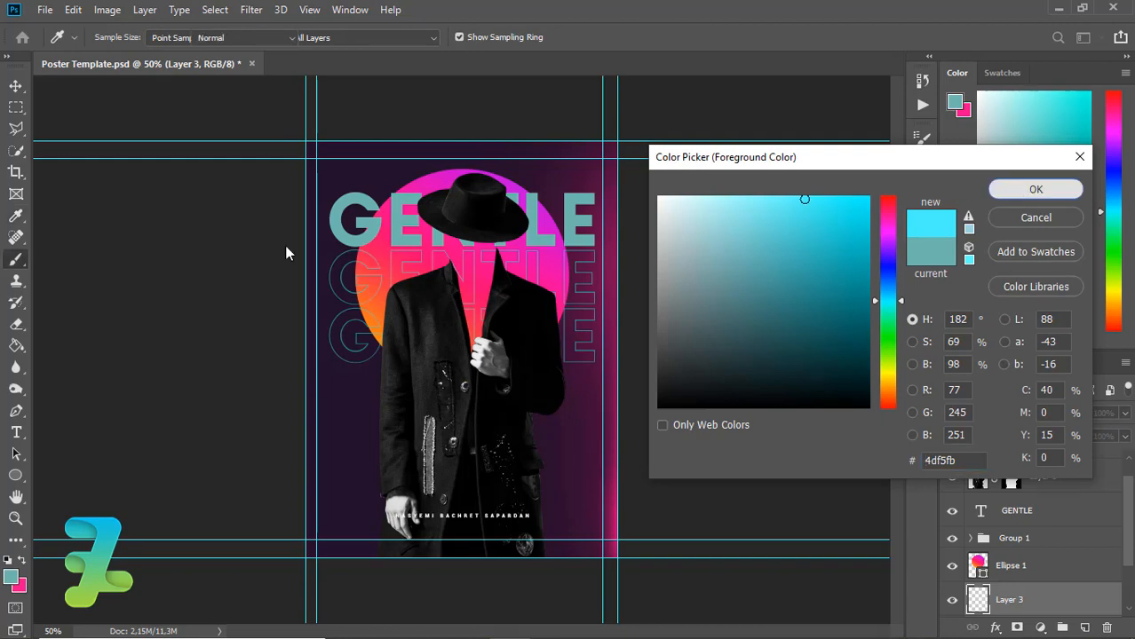
pyautogui.press('Return')
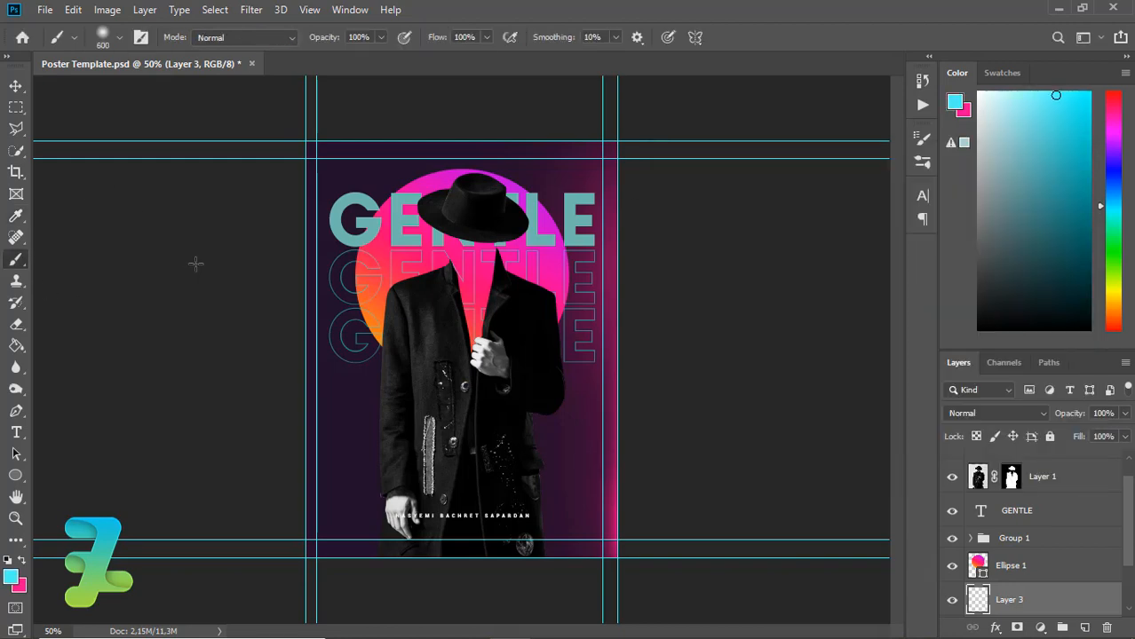
# - Paint a faint cyan glow on the poster's upper left edge with a soft 1000 px brush
pyautogui.click(160, 299)
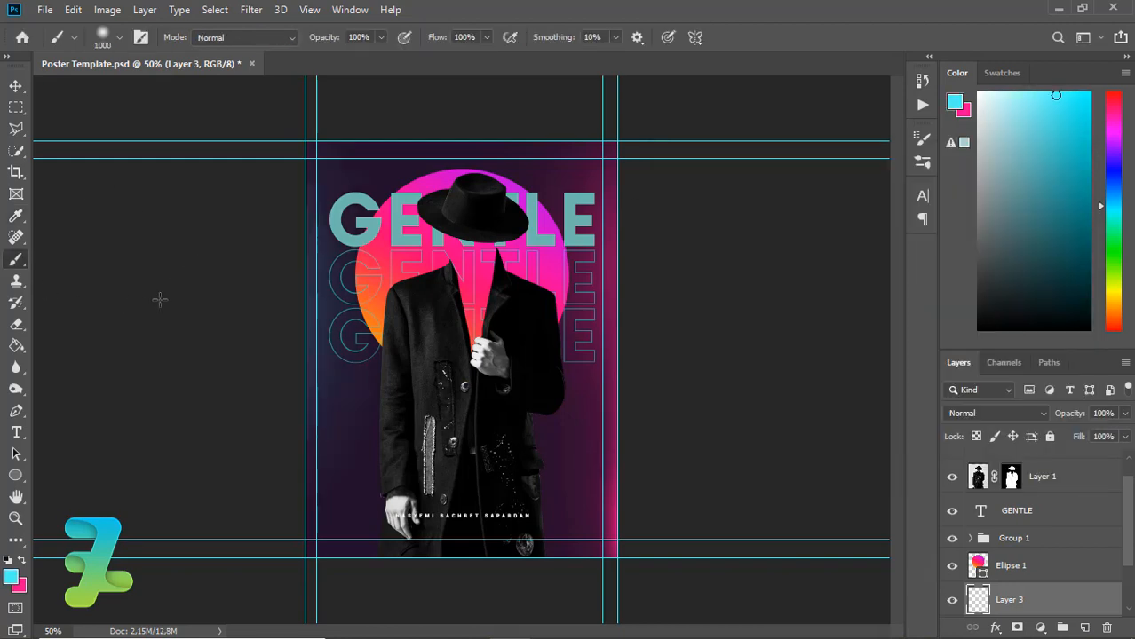
pyautogui.hotkey('ctrl', 'z')
pyautogui.click(158, 259)
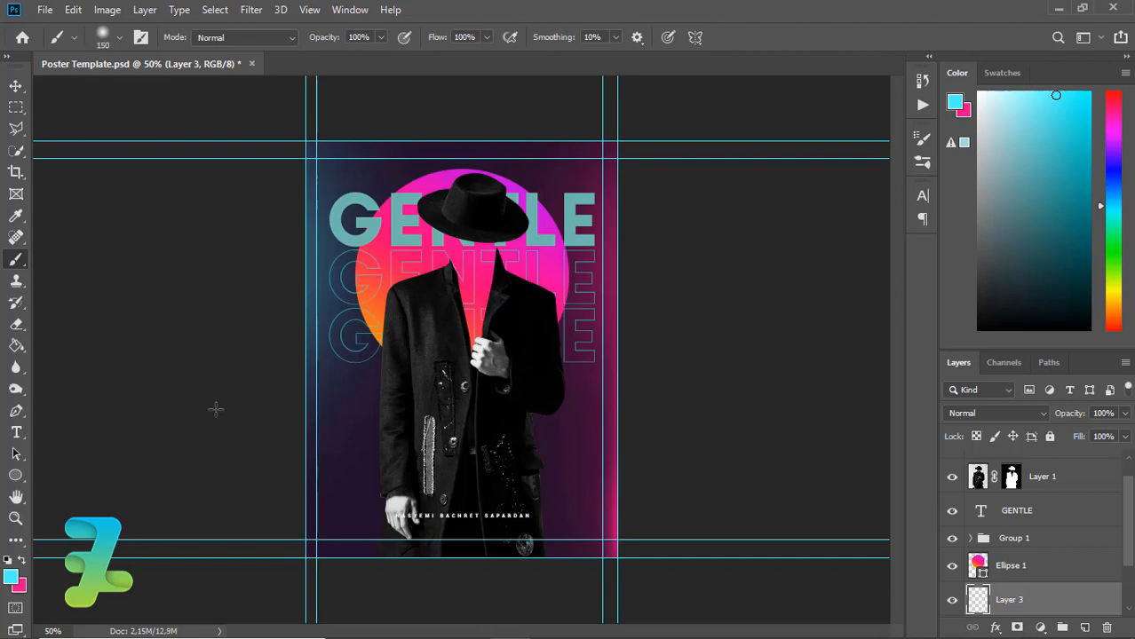
# - Paint a brighter cyan glow along the poster's lower left edge with a soft 250 px brush
pyautogui.click(271, 432)
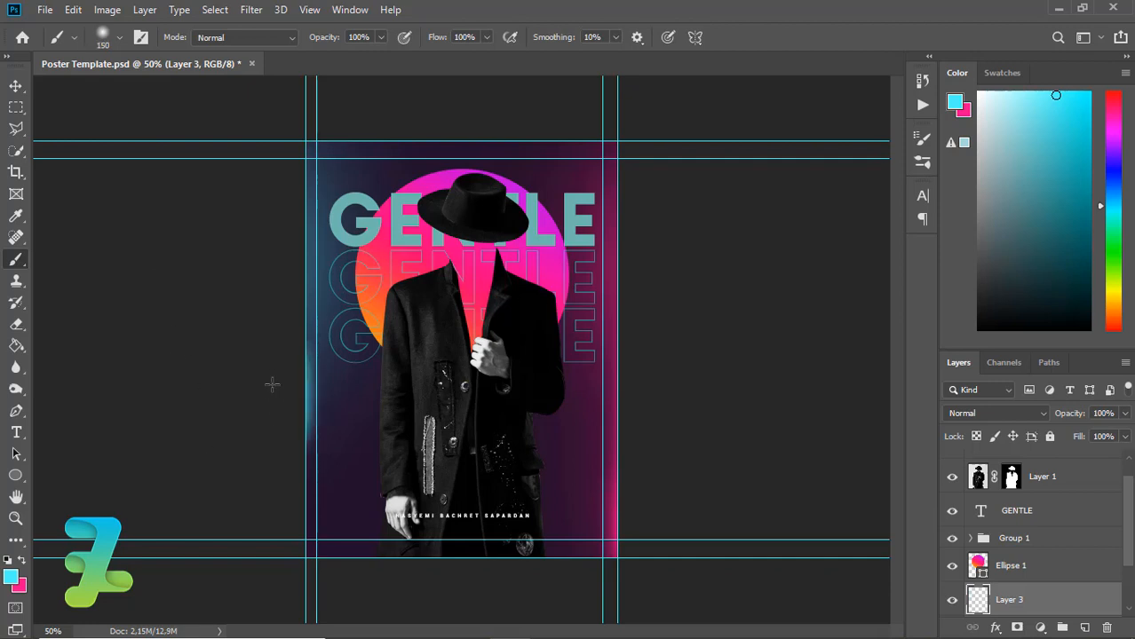
pyautogui.hotkey('ctrl', 'z')
pyautogui.moveTo(264, 458)
pyautogui.mouseDown()
pyautogui.moveTo(262, 562)
pyautogui.moveTo(261, 349)
pyautogui.moveTo(274, 570)
pyautogui.mouseUp()
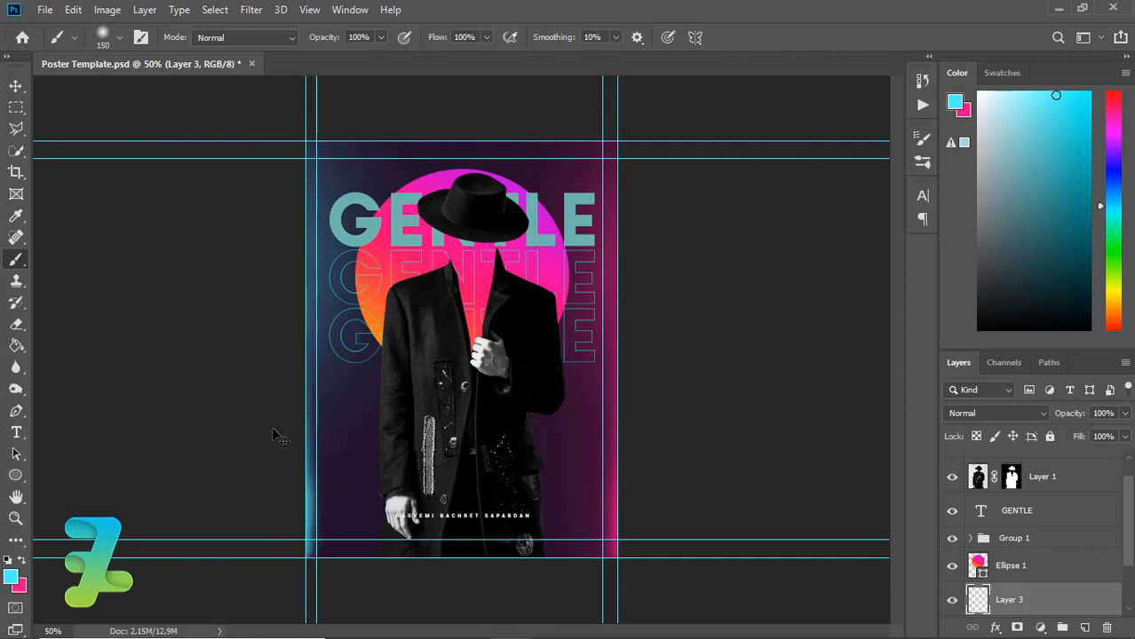
pyautogui.hotkey('ctrl', 'z')
pyautogui.moveTo(280, 510); pyautogui.dragTo(278, 571)
pyautogui.hotkey('ctrl', 'z')
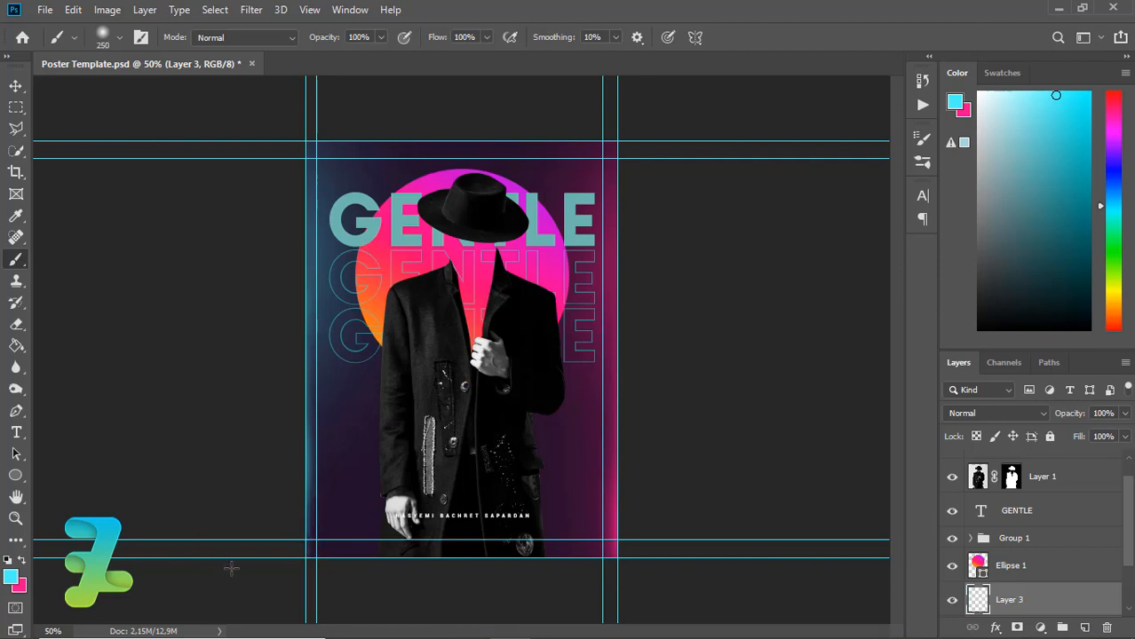
pyautogui.moveTo(250, 550); pyautogui.dragTo(247, 362)
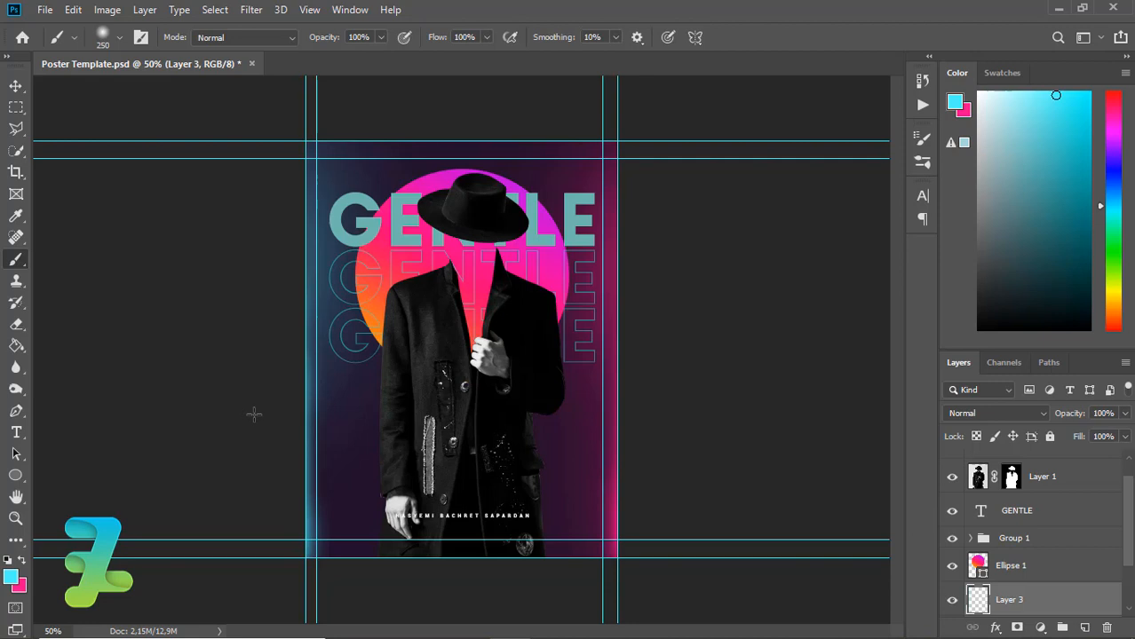
# - Add an empty layer above the masked man's layer and clip it to him
pyautogui.click(1064, 480)
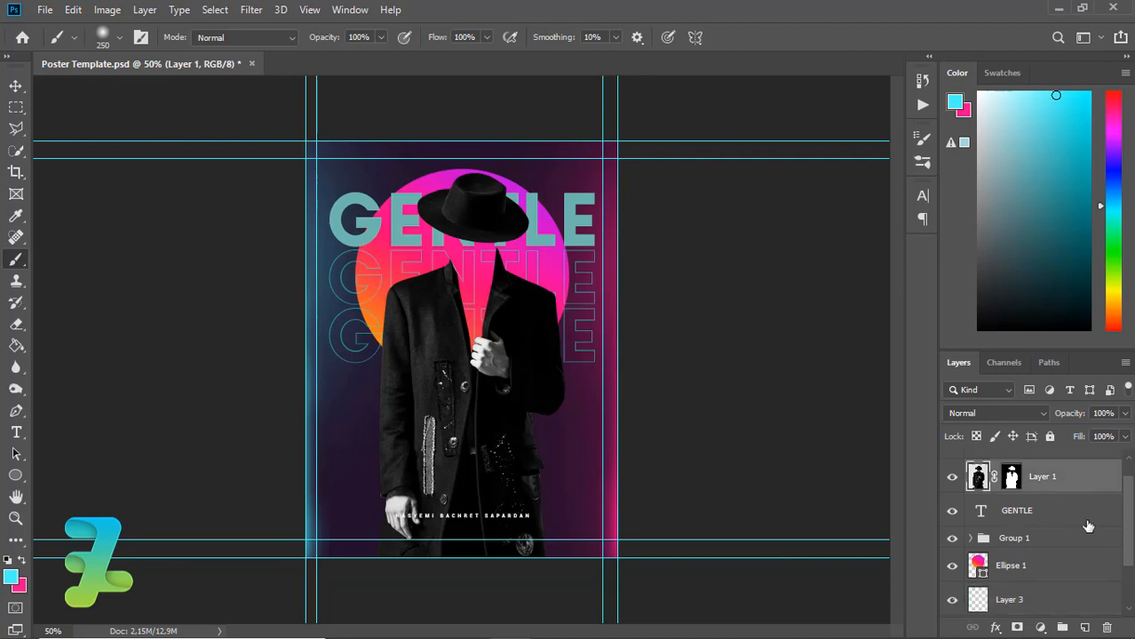
pyautogui.click(1085, 628)
pyautogui.rightClick(998, 477)
pyautogui.click(826, 318)
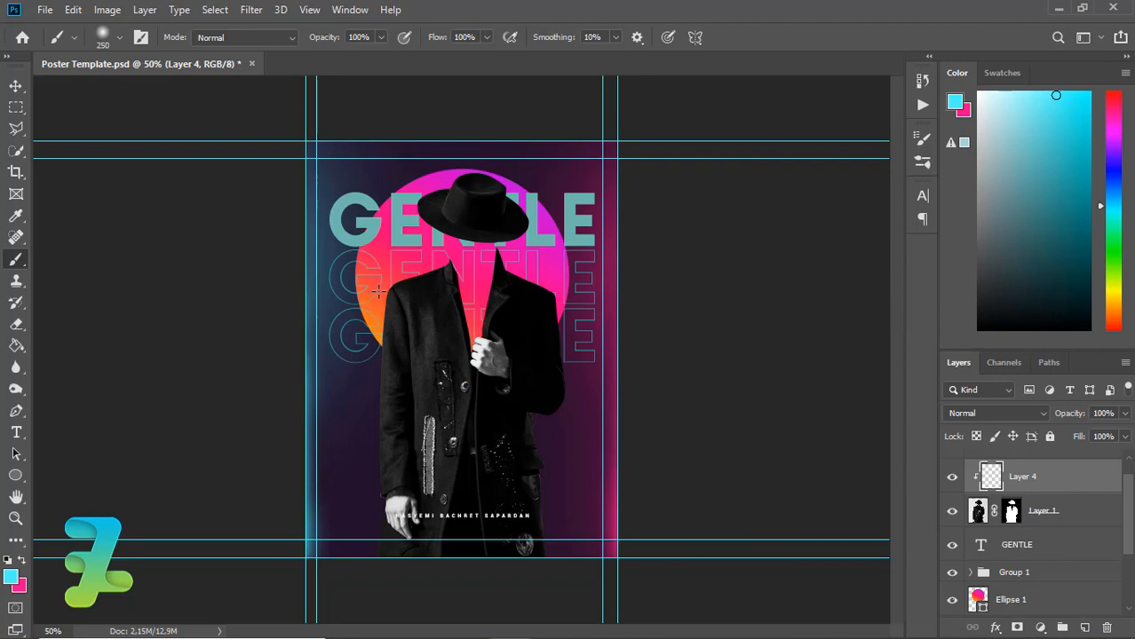
pyautogui.moveTo(382, 287); pyautogui.dragTo(368, 306)
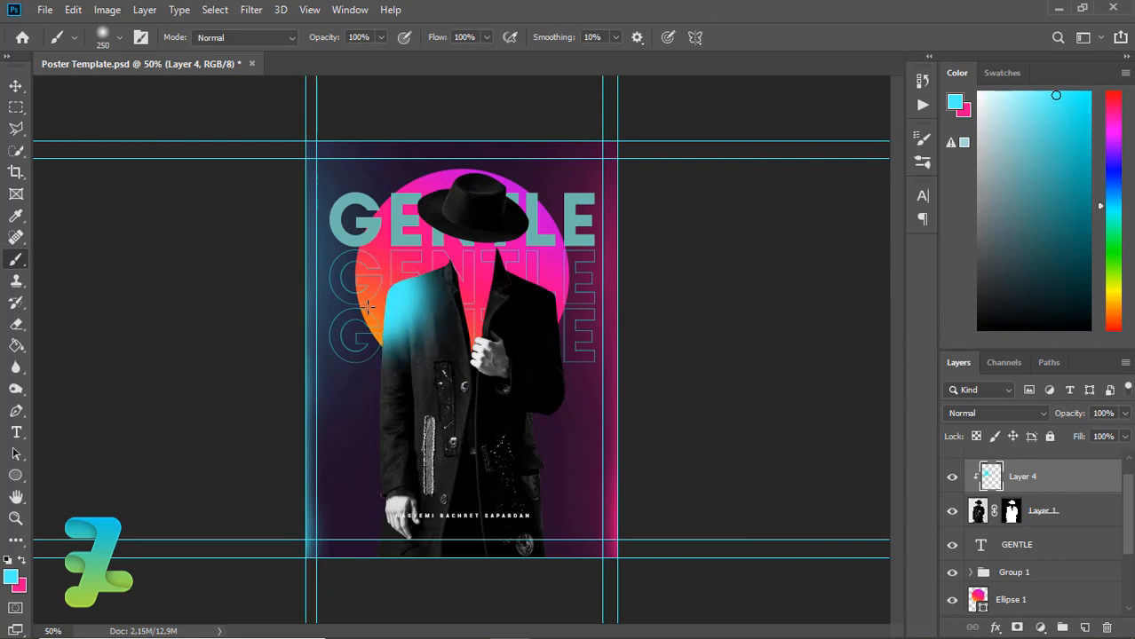
pyautogui.hotkey('ctrl', 'z')
pyautogui.click(363, 332)
pyautogui.hotkey('ctrl', 'z')
# - Paint a thin cyan rim light along the left edges of the coat's sleeve, shoulder and hem and the hat brim, reducing the brush to 80 px
pyautogui.press('[')
pyautogui.press('[')
pyautogui.press('[')
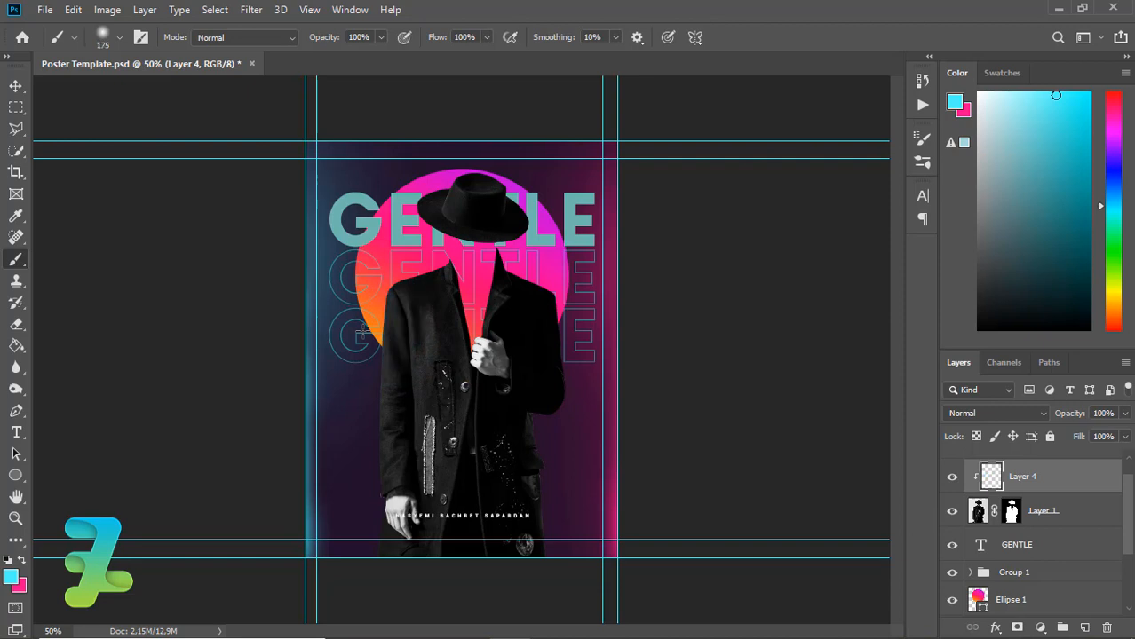
pyautogui.moveTo(362, 348); pyautogui.dragTo(362, 376)
pyautogui.moveTo(359, 434); pyautogui.dragTo(359, 443)
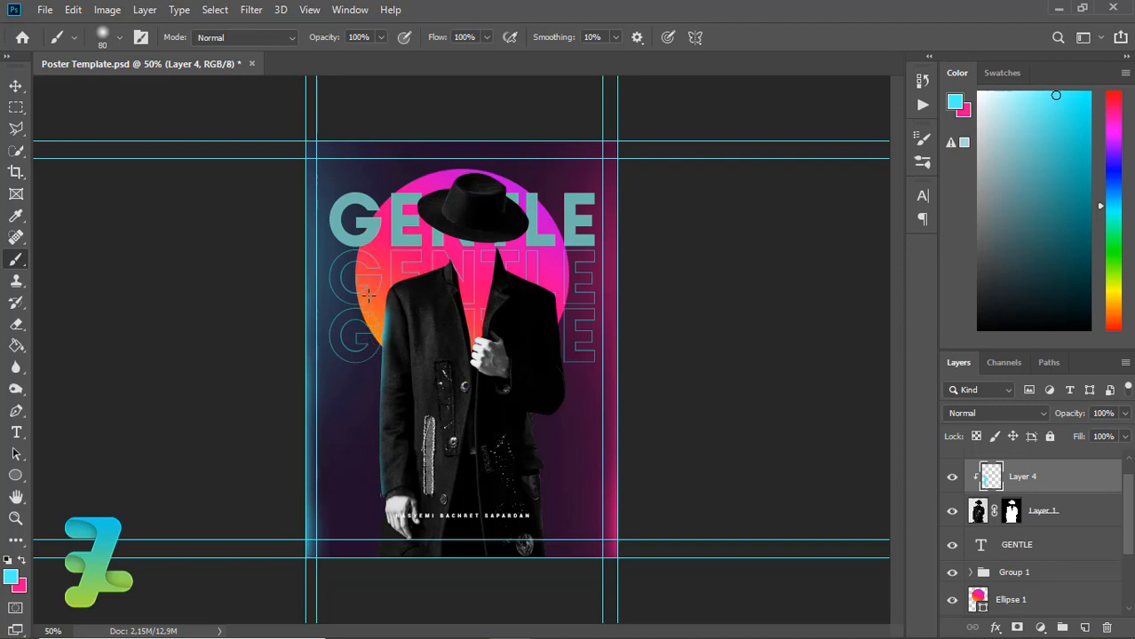
pyautogui.moveTo(422, 262); pyautogui.dragTo(427, 260)
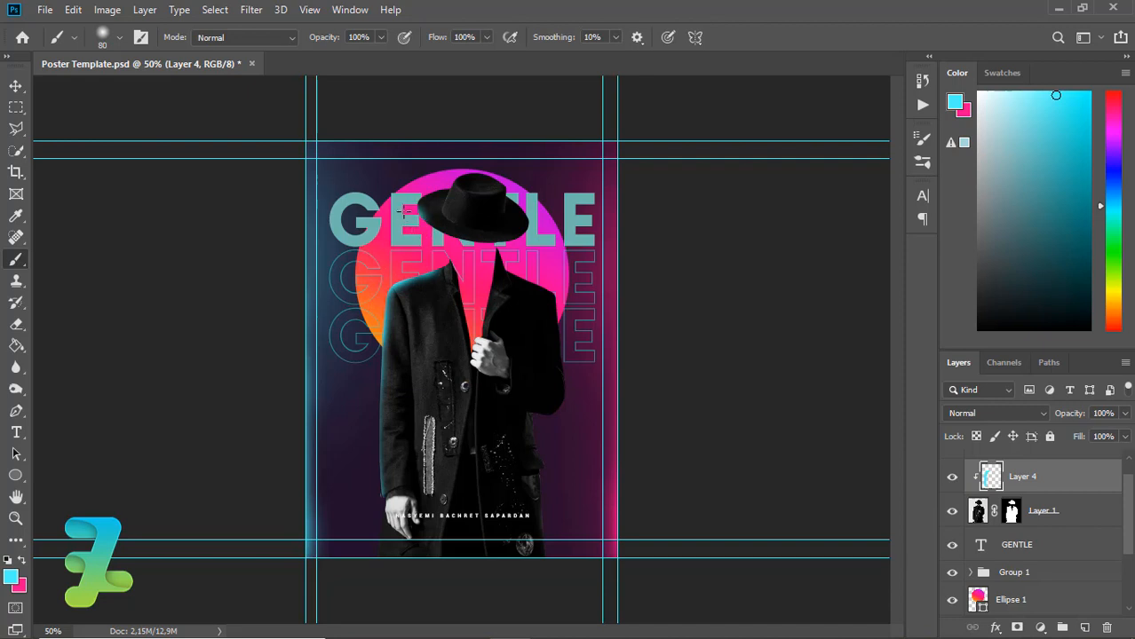
pyautogui.moveTo(411, 188); pyautogui.dragTo(426, 199)
pyautogui.hotkey('ctrl', 'z')
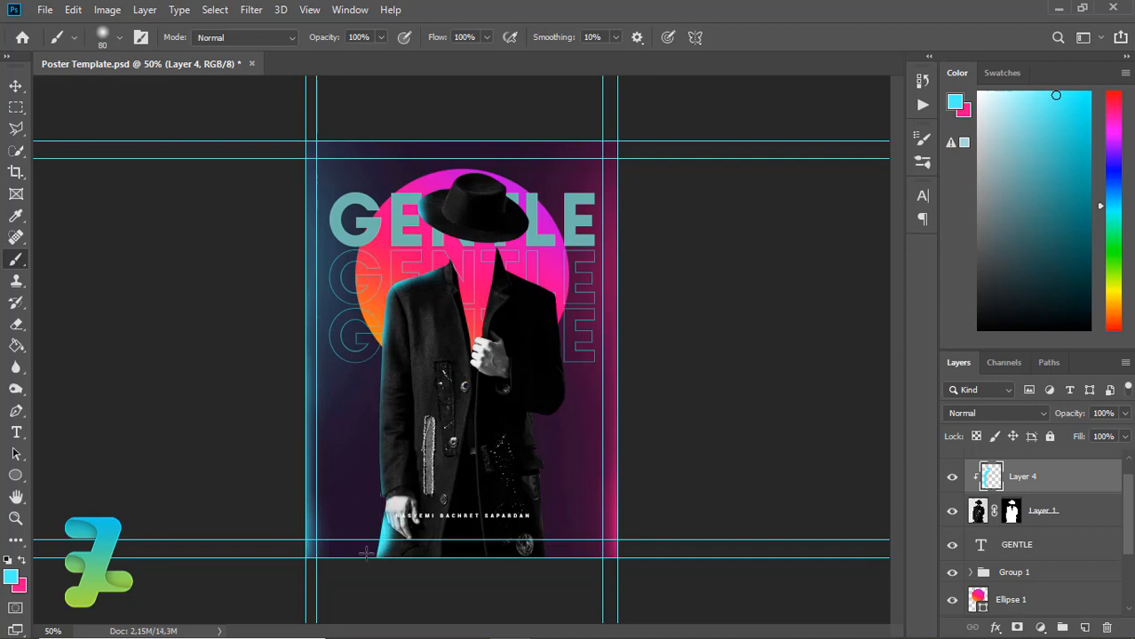
# - Touch up the cyan rim light by the coat's hem and set its layer to Hard Light blending with 55% fill
pyautogui.moveTo(364, 541); pyautogui.dragTo(363, 510)
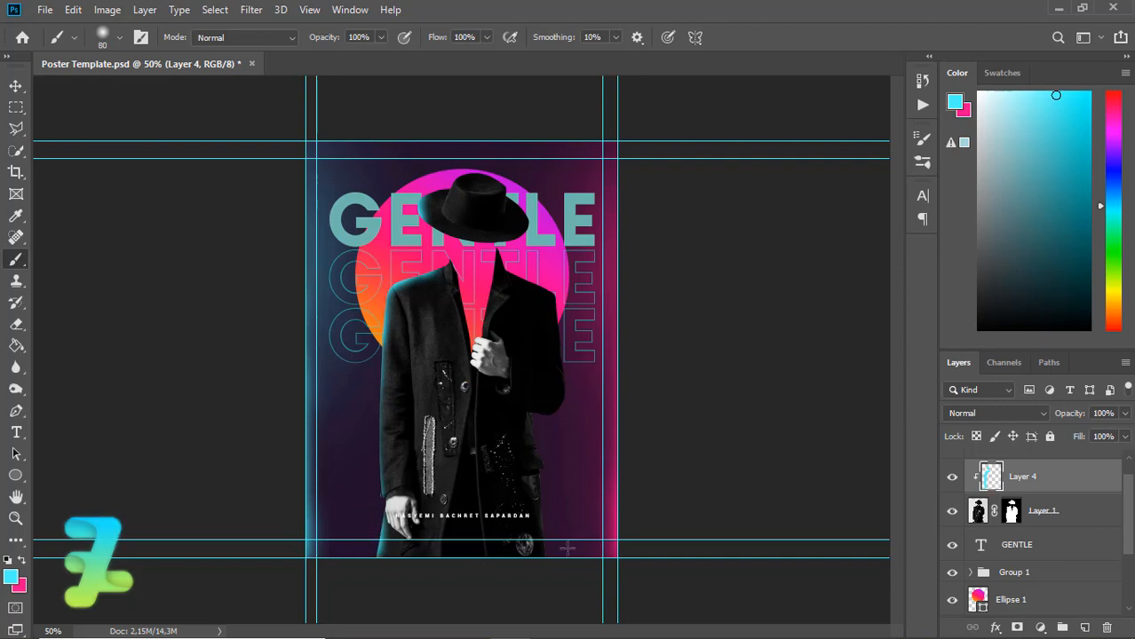
pyautogui.click(986, 412)
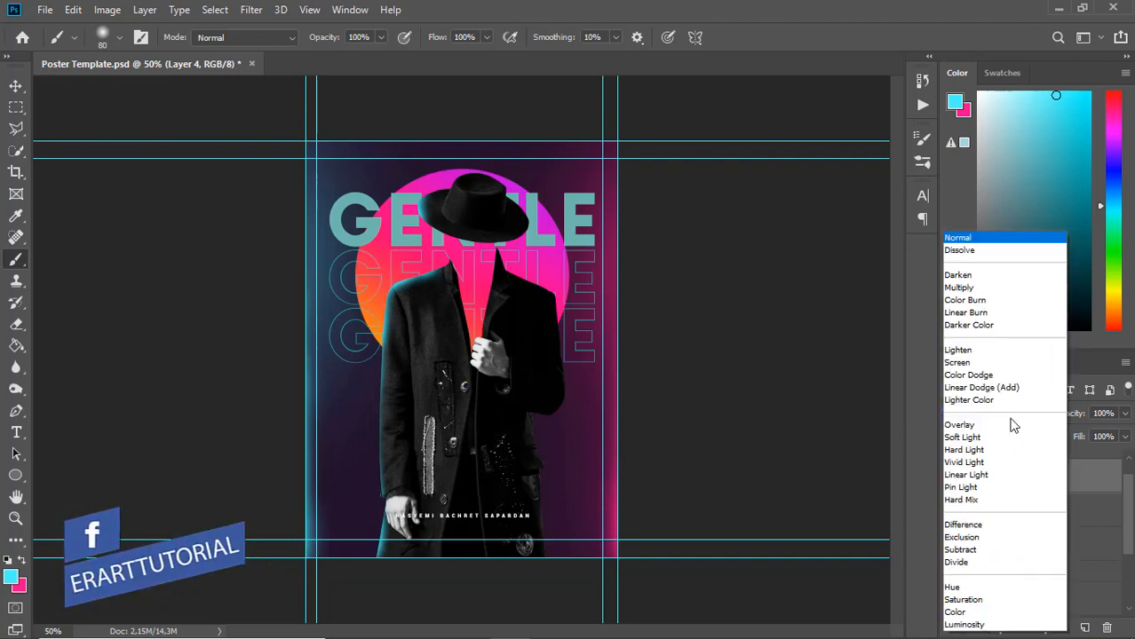
pyautogui.click(967, 363)
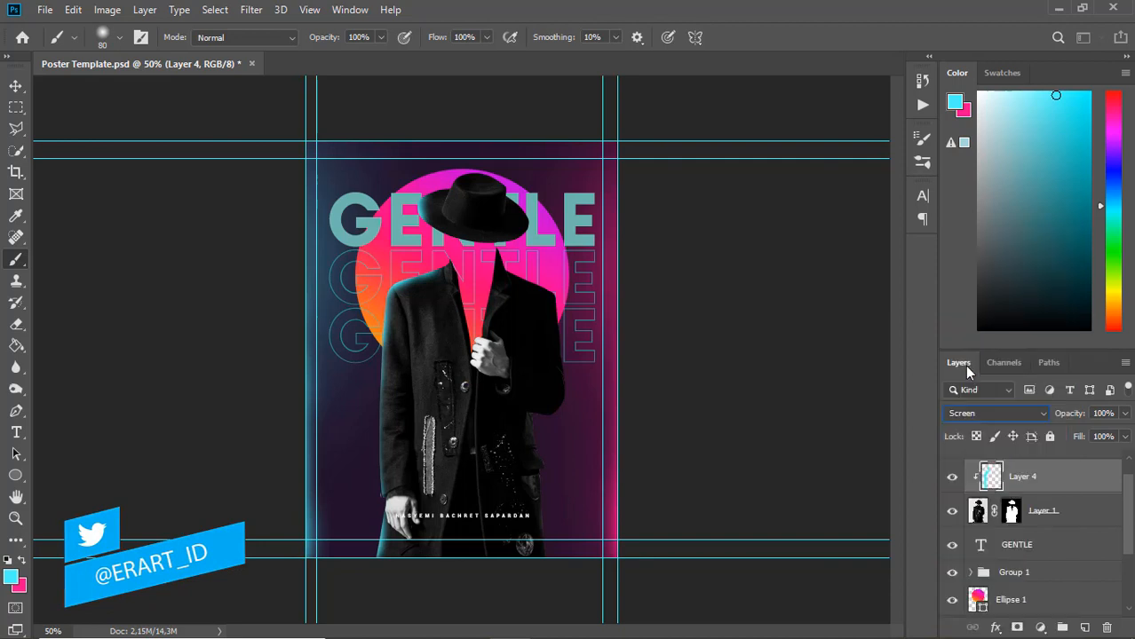
pyautogui.click(991, 413)
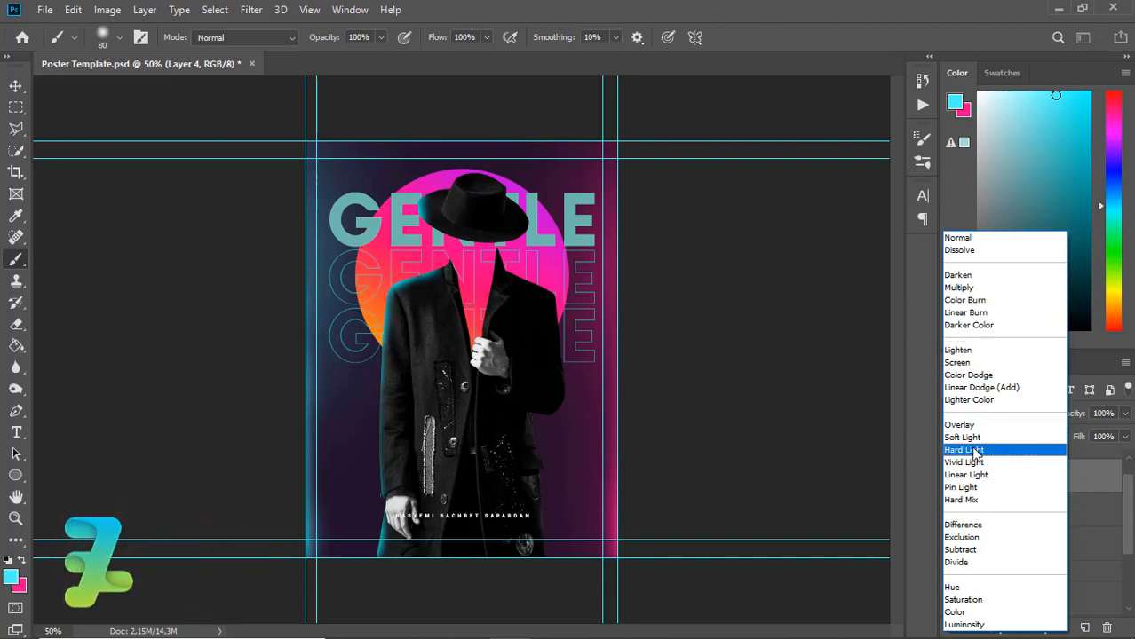
pyautogui.click(972, 474)
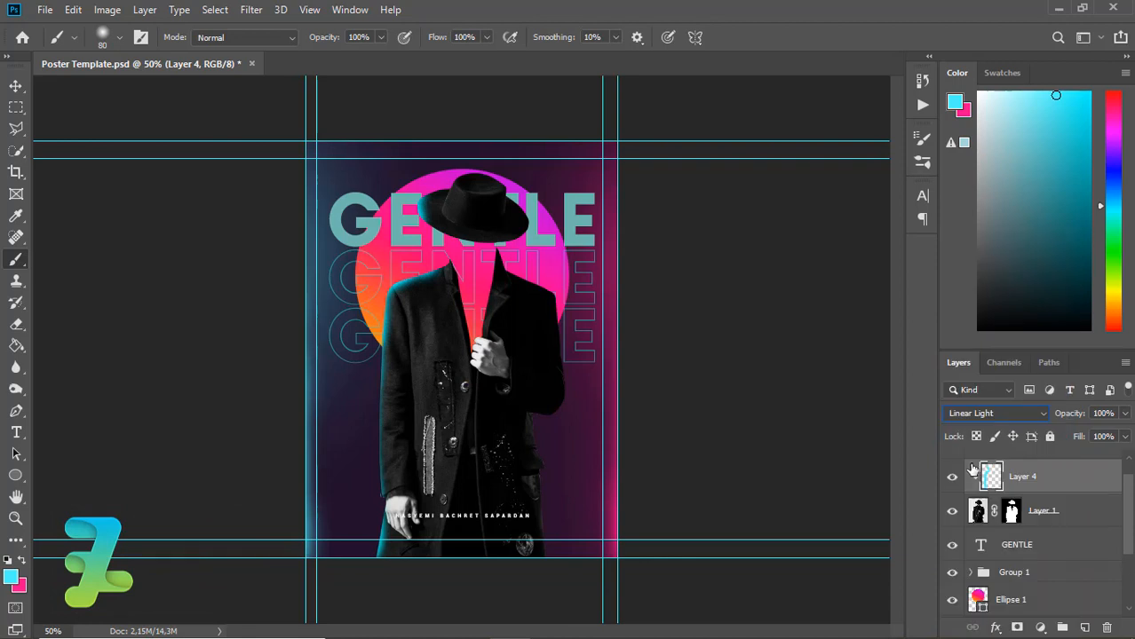
pyautogui.click(961, 415)
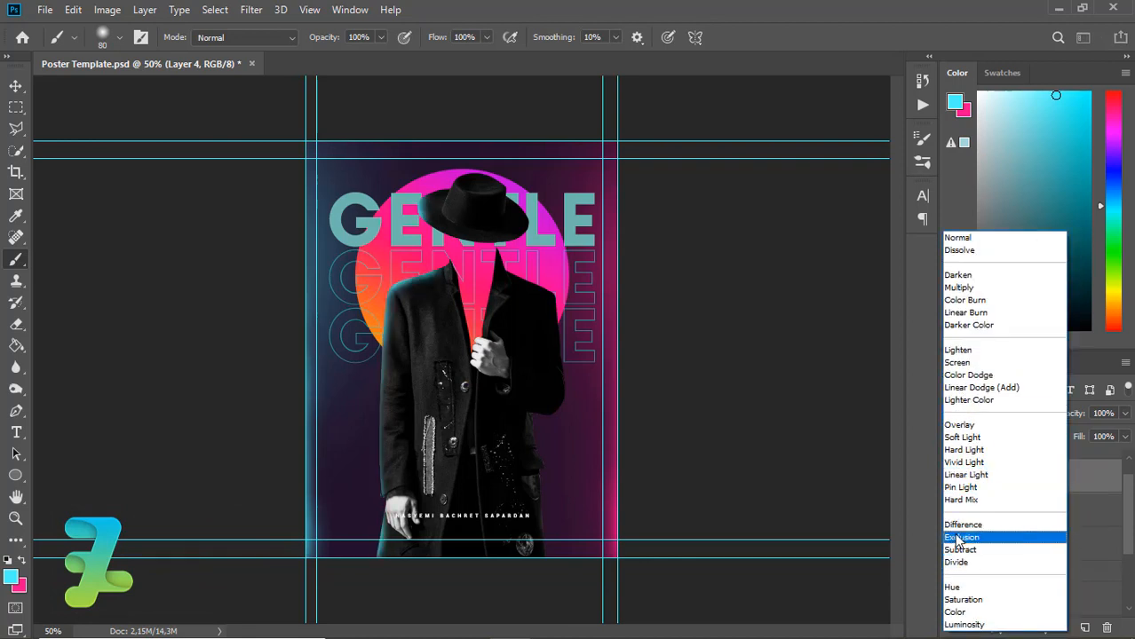
pyautogui.click(963, 449)
pyautogui.click(1124, 436)
pyautogui.moveTo(1120, 457); pyautogui.dragTo(1089, 460)
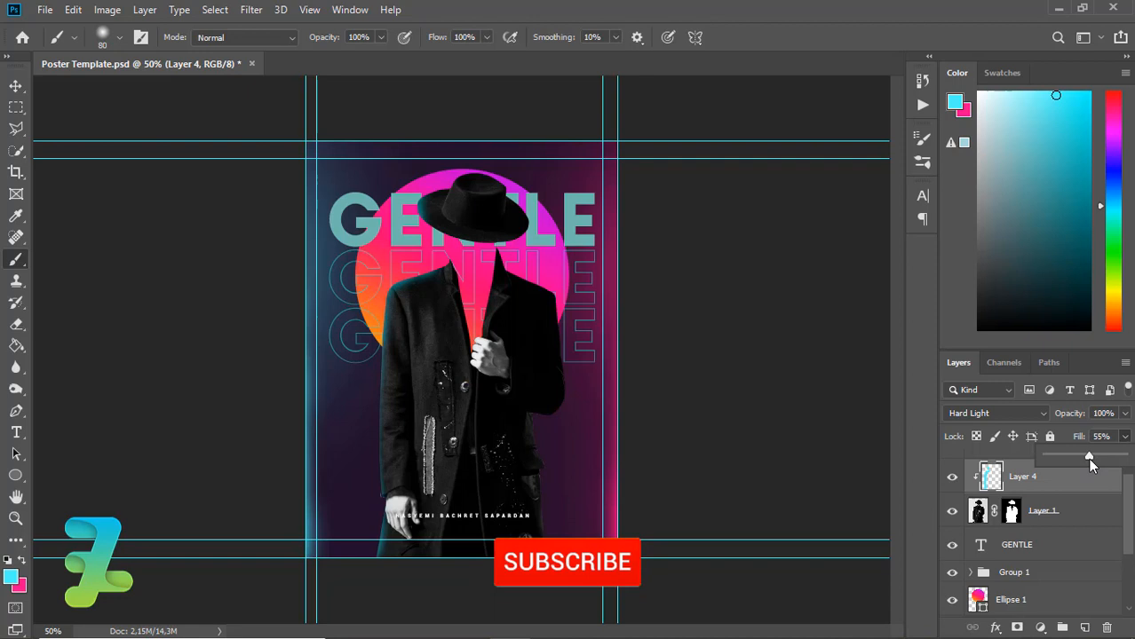
# - Add an empty layer above the cyan rim light, clip it to the masked man, and make pink the foreground color
pyautogui.click(1084, 628)
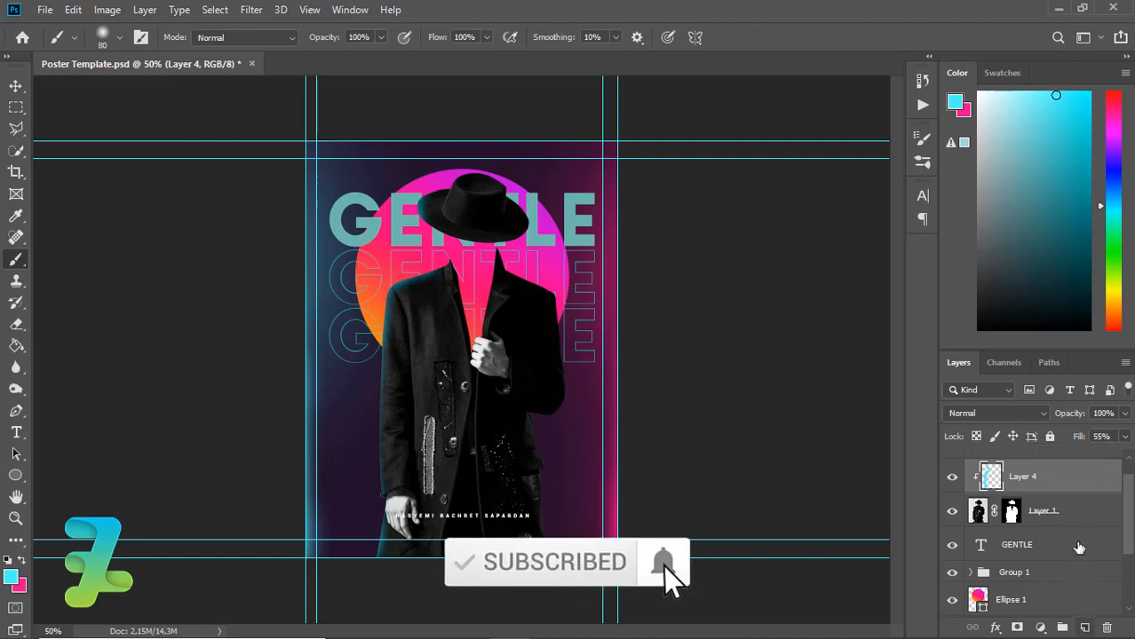
pyautogui.rightClick(1065, 482)
pyautogui.click(863, 391)
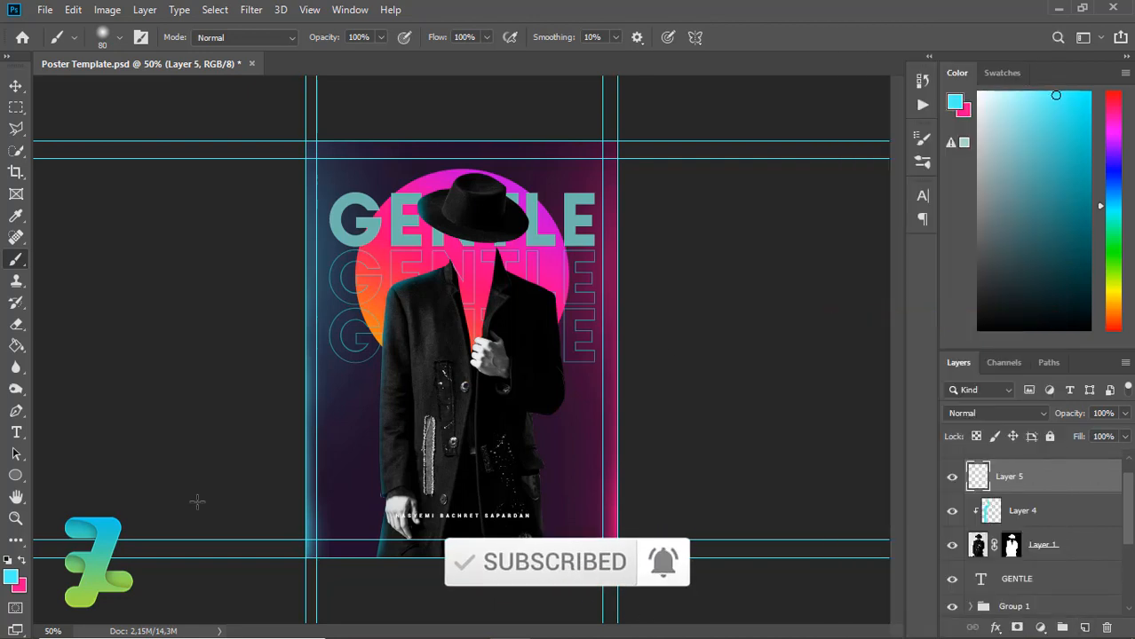
pyautogui.click(23, 561)
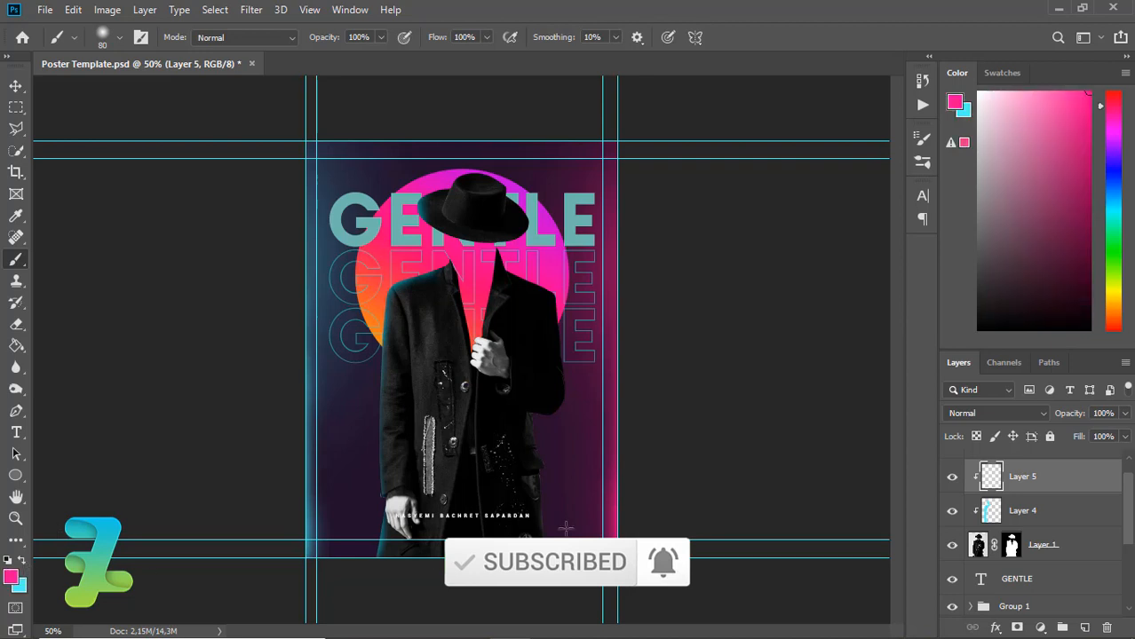
# - Paint a thin pink rim light along the right edges of the coat and hat brim, reducing the brush to 45 px
pyautogui.moveTo(567, 558)
pyautogui.mouseDown()
pyautogui.moveTo(546, 444)
pyautogui.moveTo(573, 392)
pyautogui.moveTo(569, 313)
pyautogui.mouseUp()
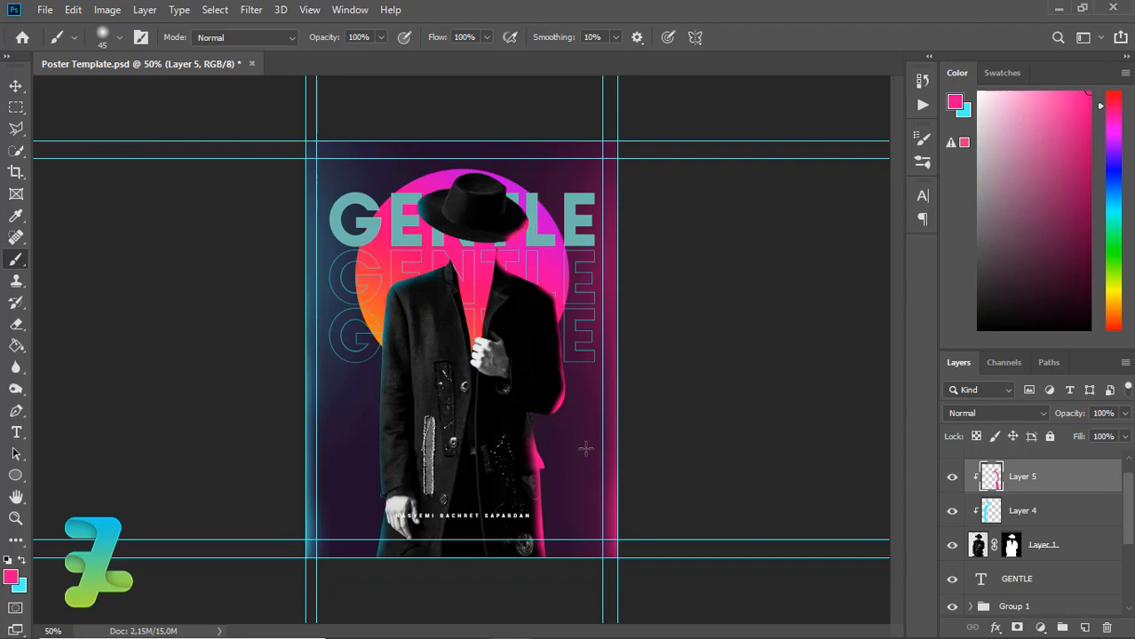
pyautogui.moveTo(535, 427); pyautogui.dragTo(532, 411)
pyautogui.hotkey('ctrl', 'z')
# - Set the pink rim light layer's blending mode to Soft Light
pyautogui.click(987, 515)
pyautogui.click(1021, 476)
pyautogui.click(994, 413)
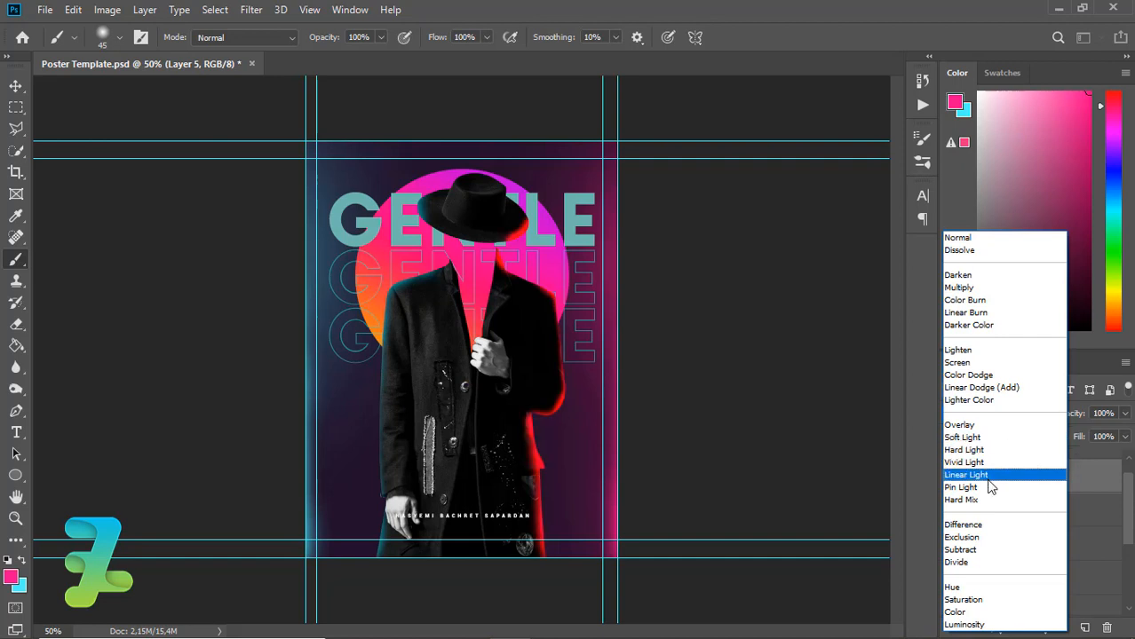
pyautogui.click(981, 438)
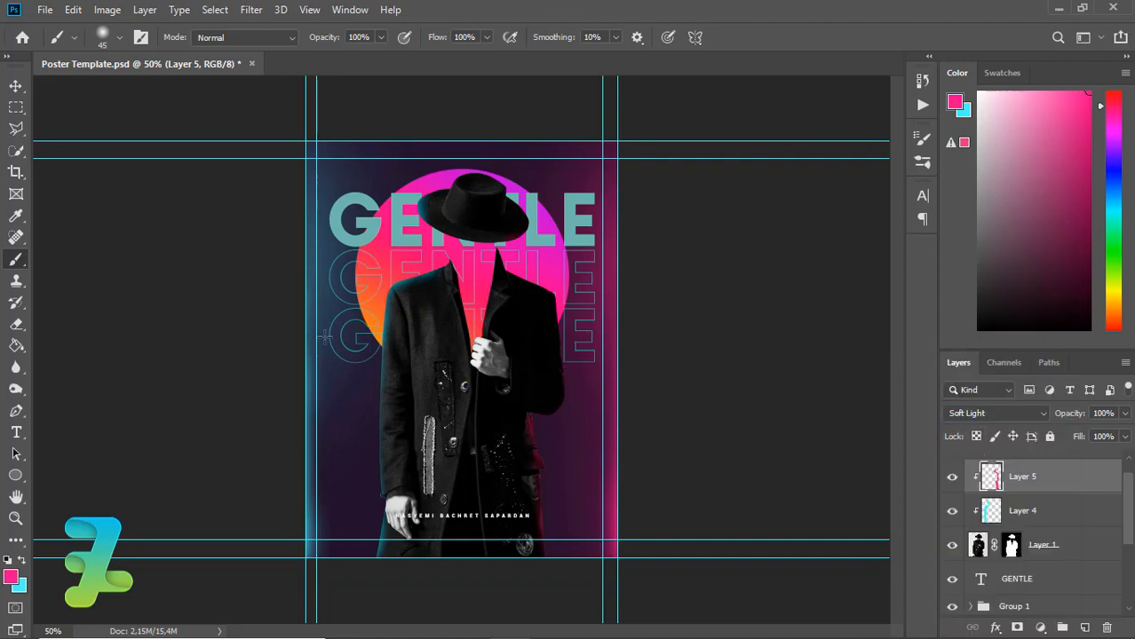
# - Target the masked man's layer mask and start a Pen path at the coat opening just below the raised hand
pyautogui.click(1011, 547)
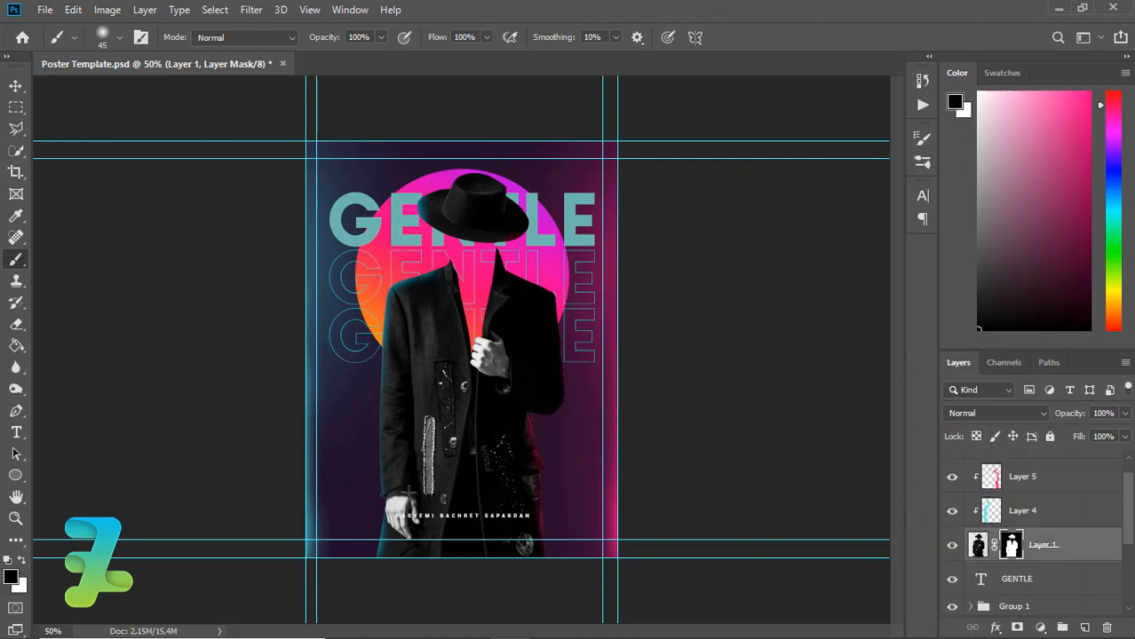
pyautogui.hotkey('ctrl', '+')
pyautogui.hotkey('ctrl', '+')
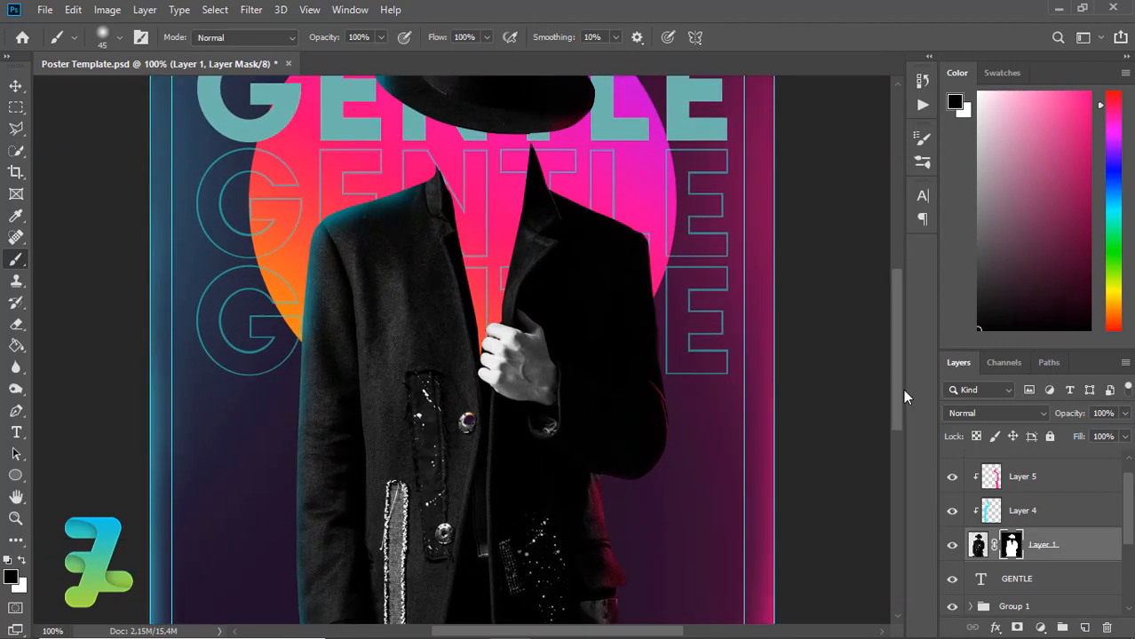
pyautogui.scroll(-5, 897, 370)
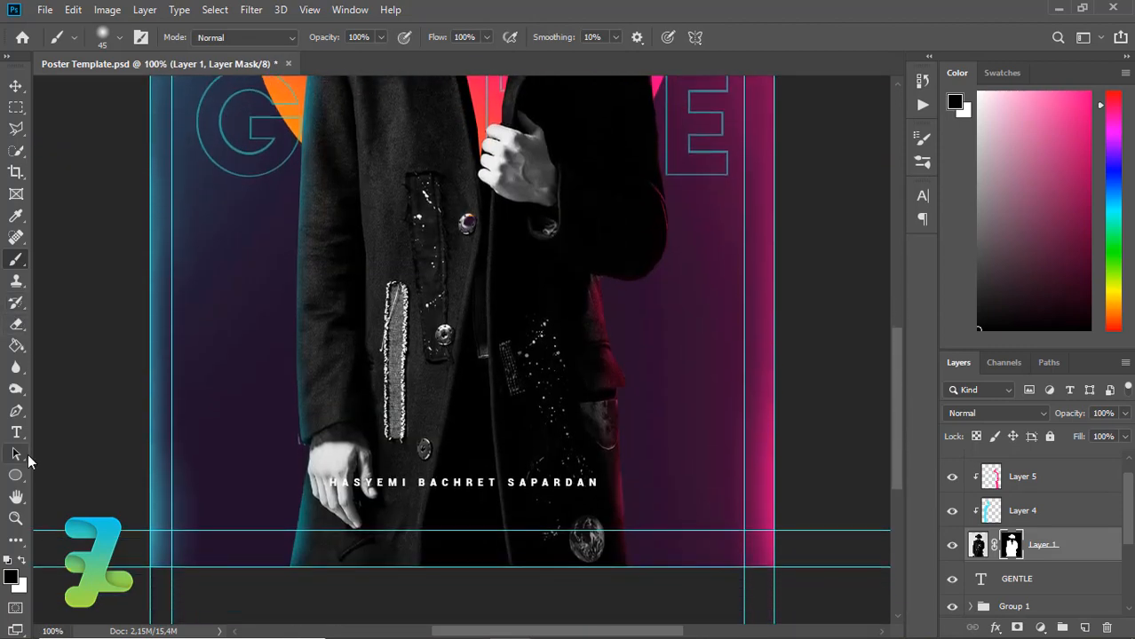
pyautogui.click(16, 411)
pyautogui.click(489, 189)
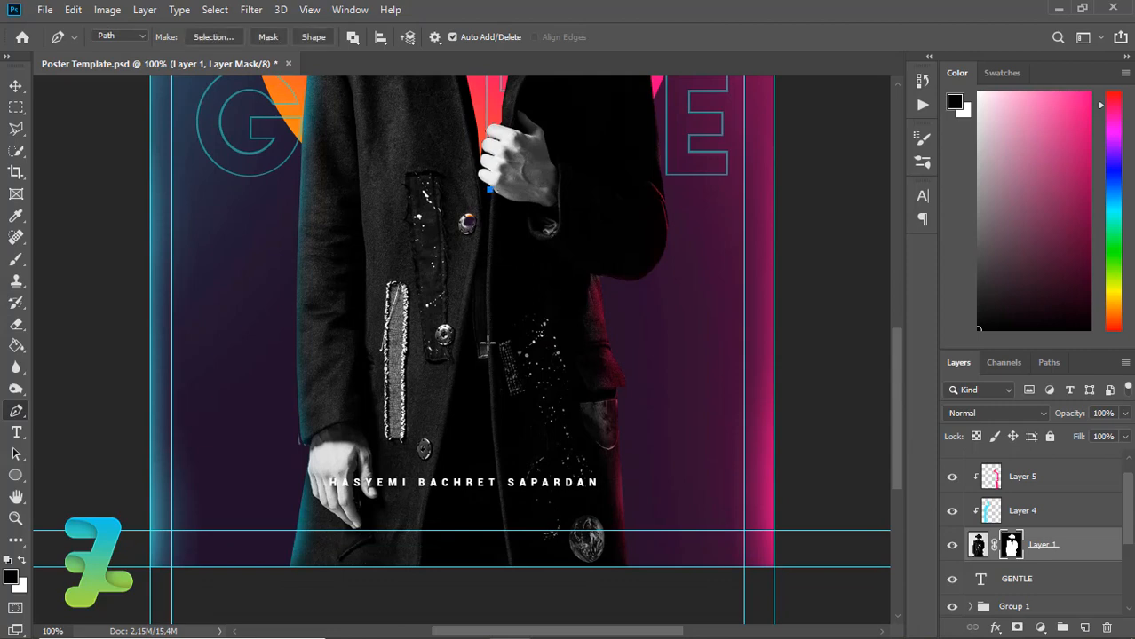
pyautogui.click(487, 344)
pyautogui.hotkey('ctrl', 'z')
pyautogui.hotkey('ctrl', '+')
pyautogui.moveTo(896, 415); pyautogui.dragTo(896, 386)
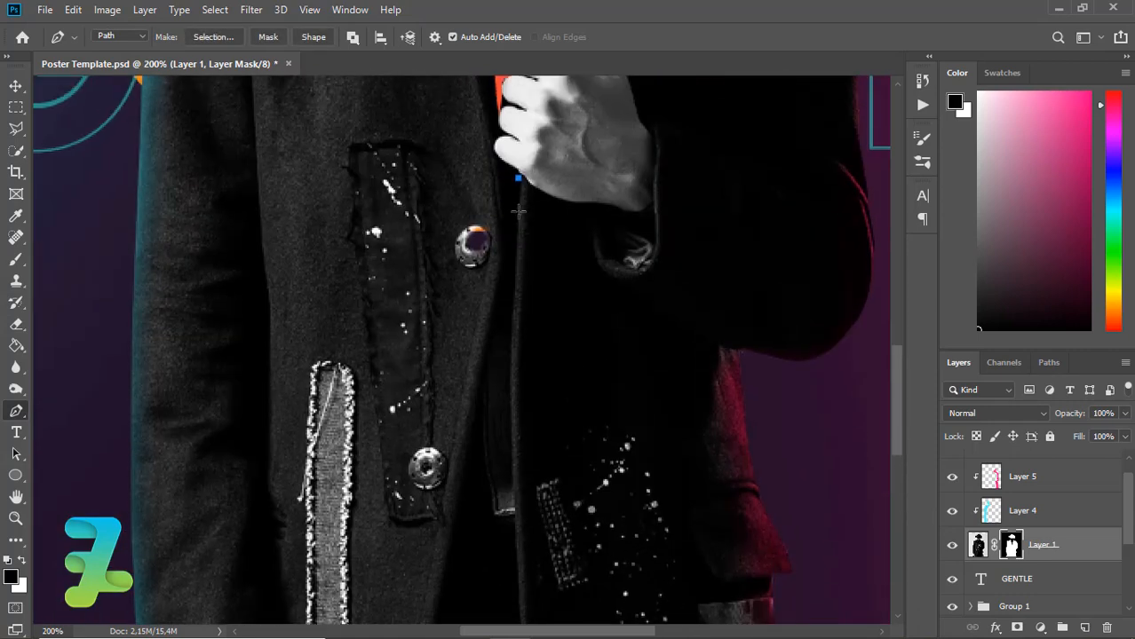
# - Trace the path down the right edge of the coat opening to the bottom of the poster
pyautogui.click(519, 203)
pyautogui.click(513, 475)
pyautogui.moveTo(896, 409); pyautogui.dragTo(897, 478)
pyautogui.click(519, 271)
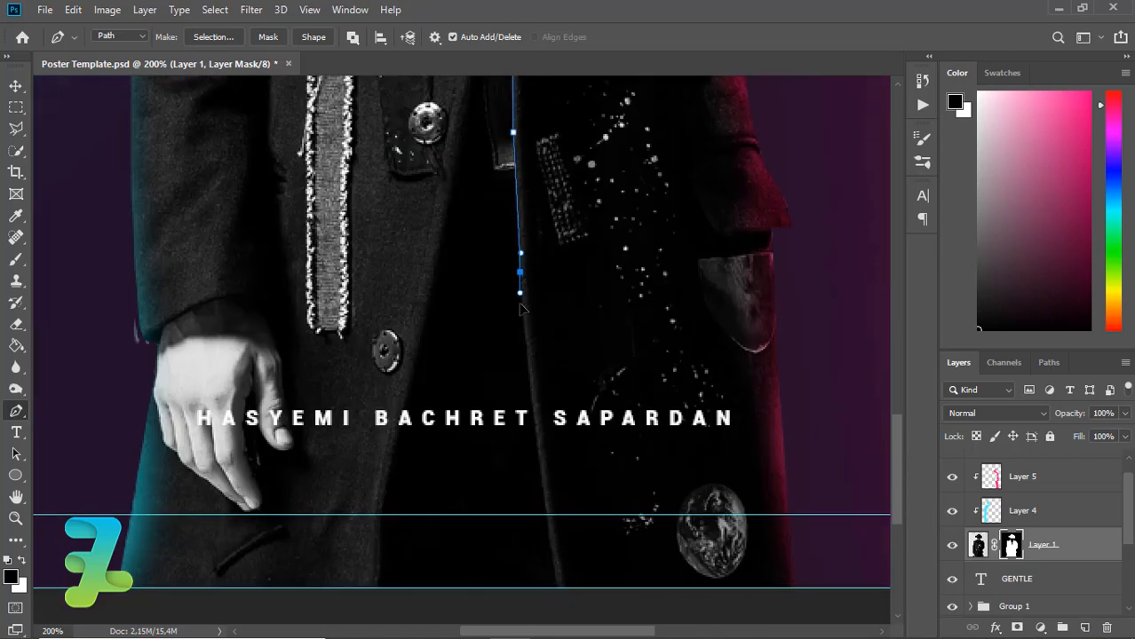
pyautogui.click(527, 372)
pyautogui.click(560, 589)
pyautogui.click(551, 559)
pyautogui.click(559, 597)
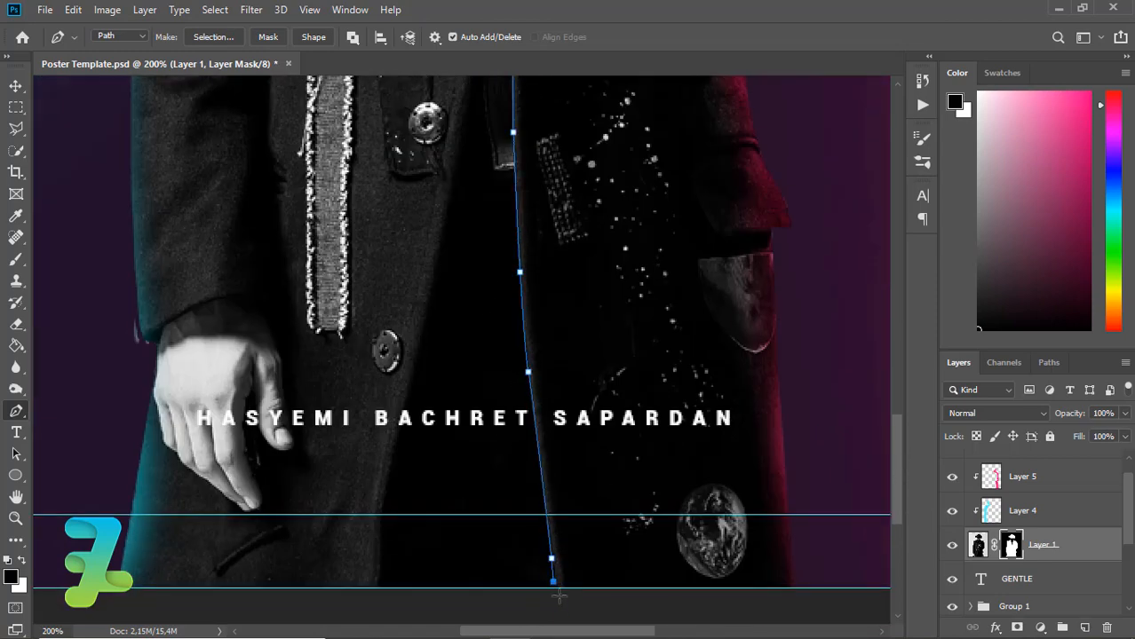
# - Continue the path across the bottom and up the left edge of the coat opening, back to the raised hand
pyautogui.click(376, 589)
pyautogui.click(379, 551)
pyautogui.click(379, 503)
pyautogui.click(421, 332)
pyautogui.click(446, 200)
pyautogui.click(474, 261)
pyautogui.moveTo(896, 449); pyautogui.dragTo(888, 334)
pyautogui.click(500, 119)
pyautogui.click(504, 298)
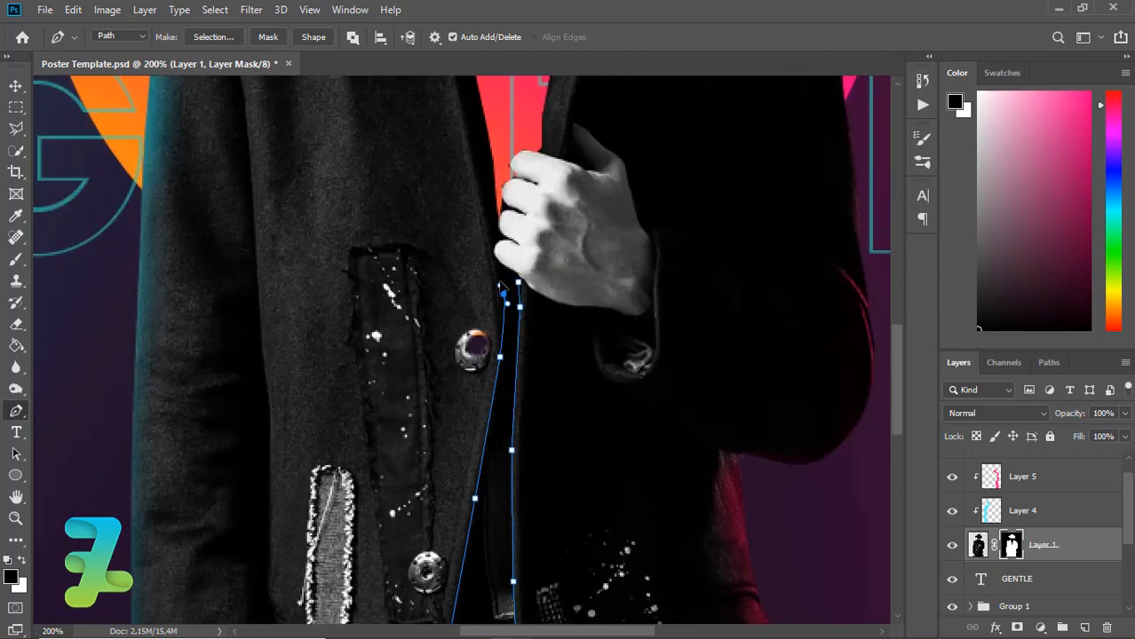
pyautogui.click(498, 262)
# - Convert the coat-opening path to a selection and paint the layer mask black inside it to cut out the area
pyautogui.rightClick(503, 323)
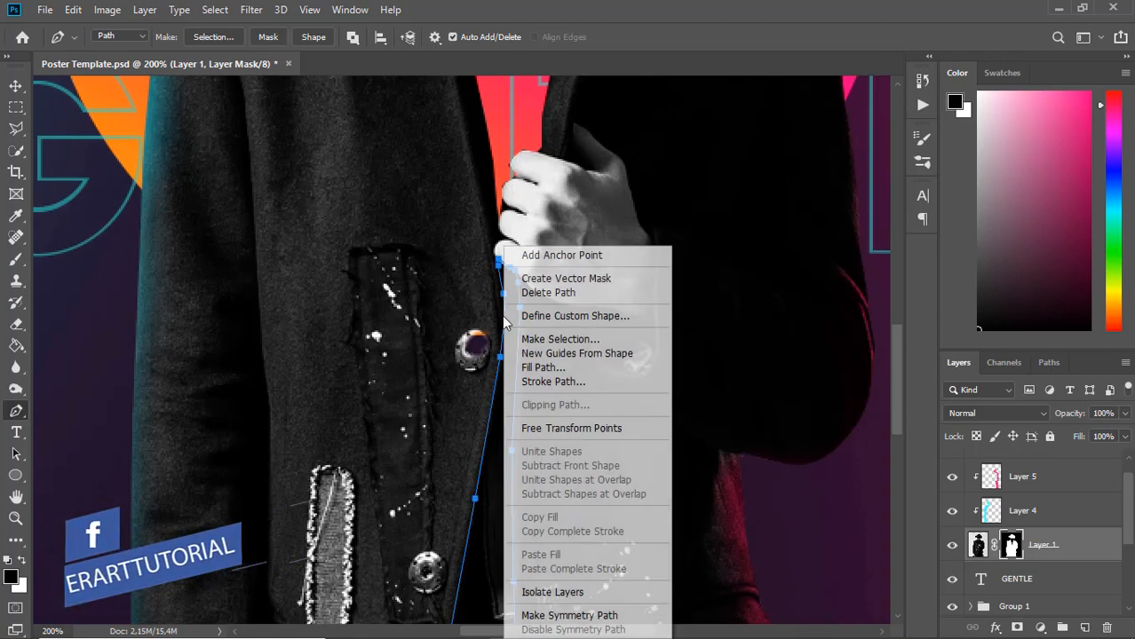
pyautogui.click(542, 339)
pyautogui.press('Return')
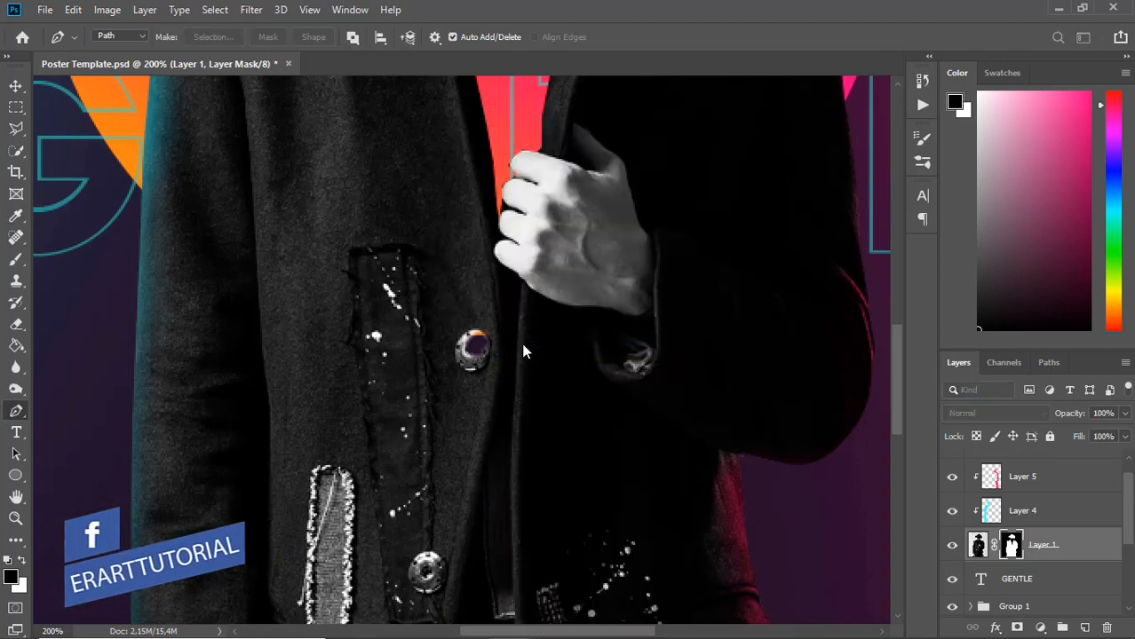
pyautogui.hotkey('ctrl', '-')
pyautogui.hotkey('ctrl', '-')
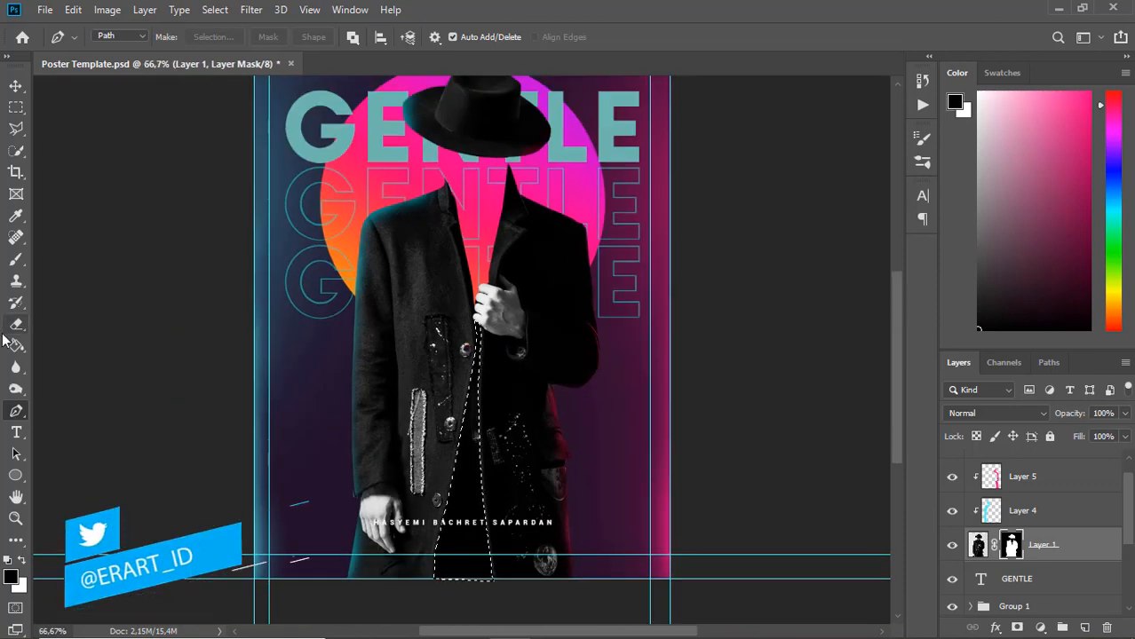
pyautogui.click(16, 259)
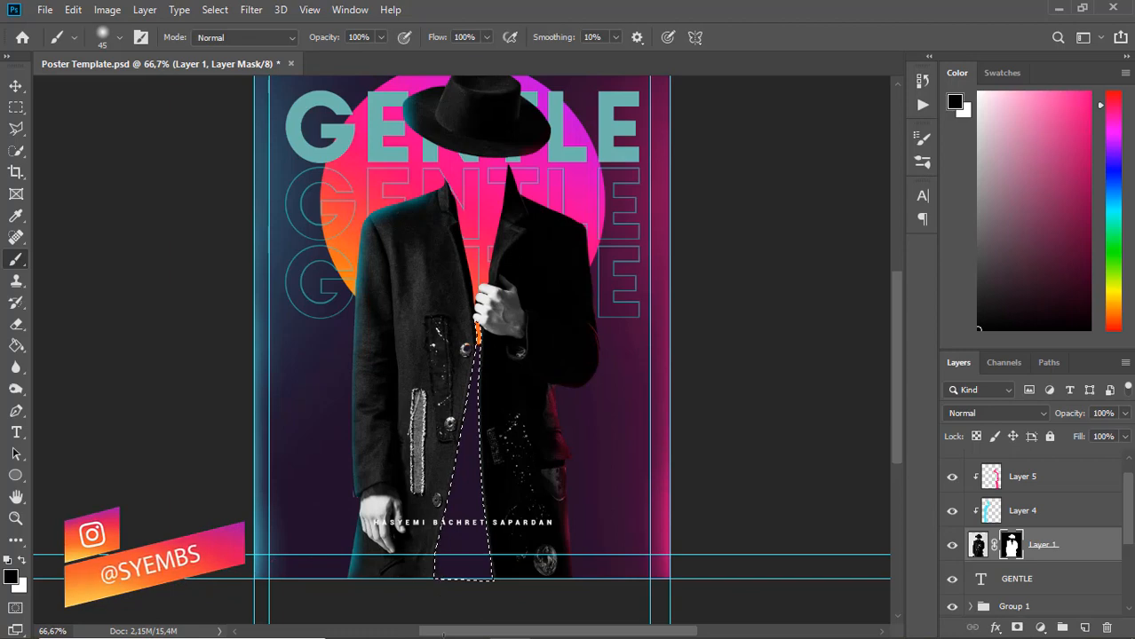
# - Examine the cut-out coat opening and its edges below the hand, both close up and with the whole poster in view
pyautogui.hotkey('ctrl', '+')
pyautogui.hotkey('ctrl', '+')
pyautogui.hotkey('ctrl', '+')
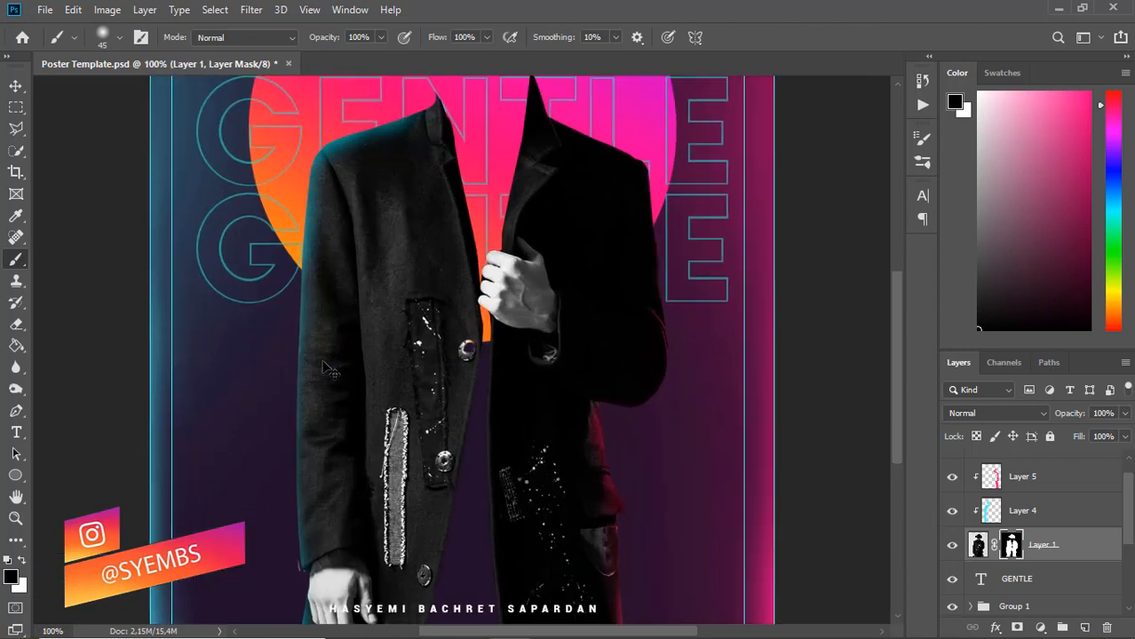
pyautogui.hotkey('ctrl', '-')
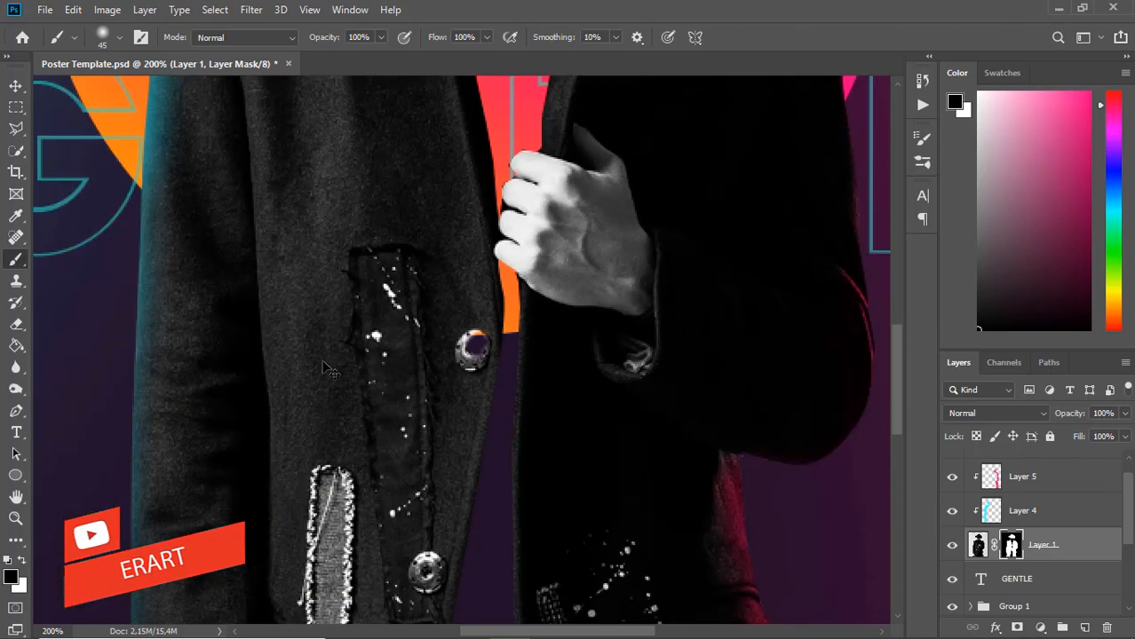
pyautogui.hotkey('ctrl', '-')
pyautogui.hotkey('ctrl', '-')
pyautogui.hotkey('ctrl', '-')
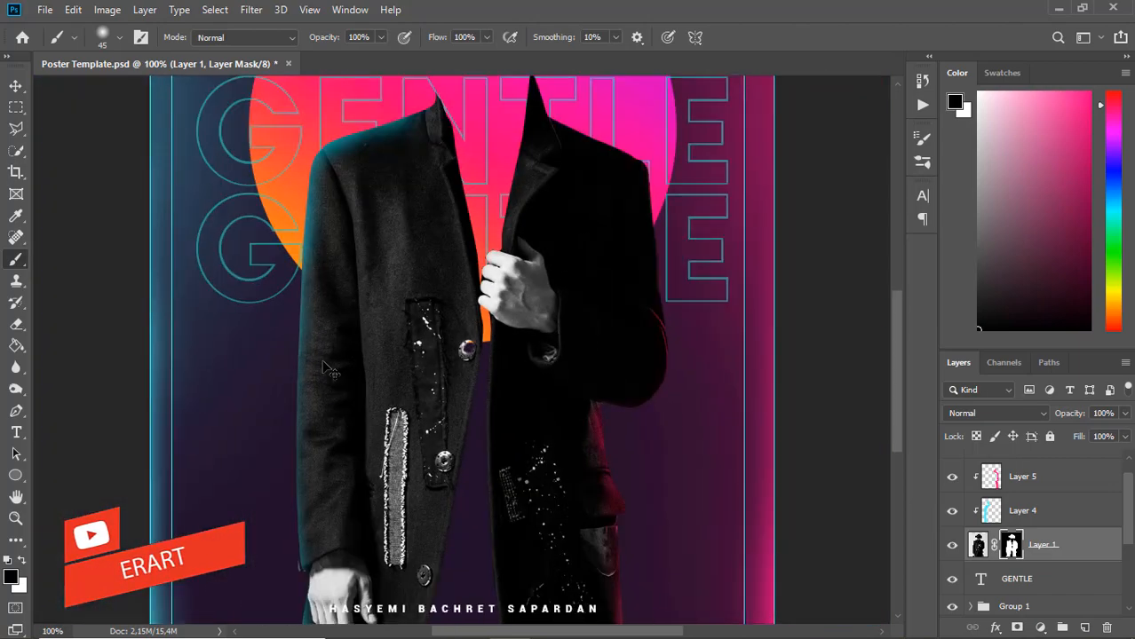
pyautogui.hotkey('ctrl', '-')
pyautogui.hotkey('ctrl', '+')
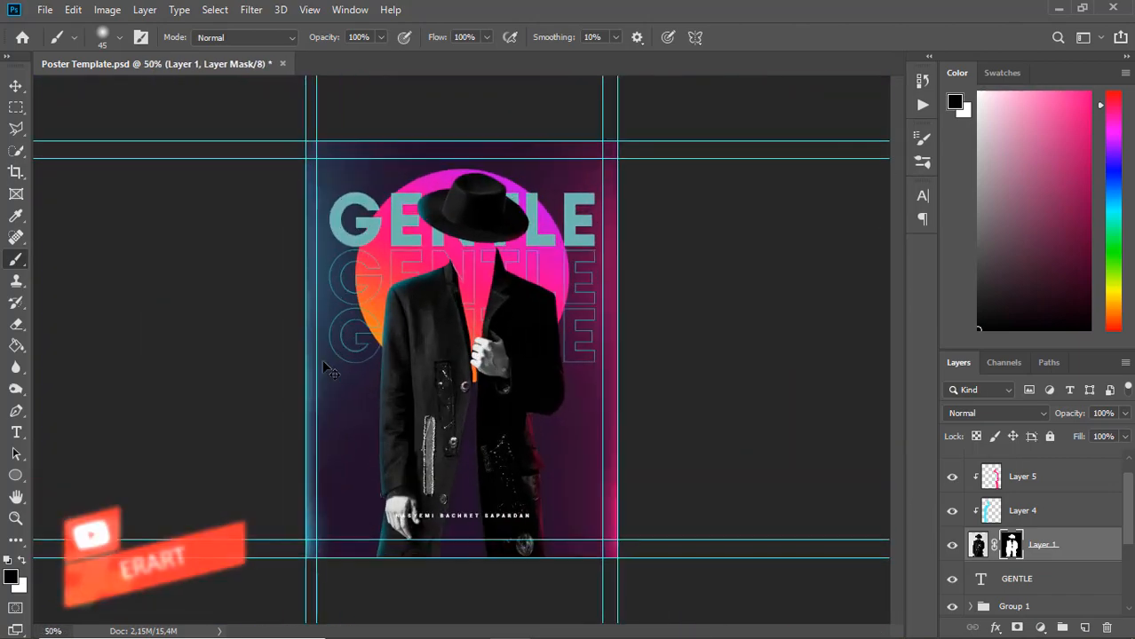
# - Add an empty layer directly below the gradient circle and prepare a soft pink 700 px brush
pyautogui.click(15, 85)
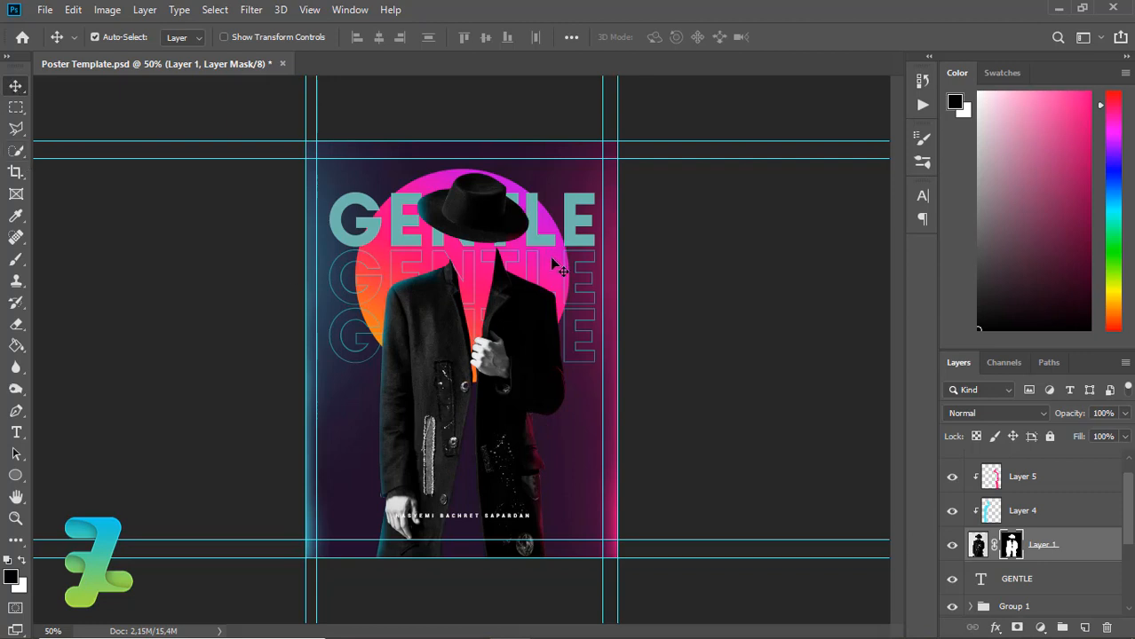
pyautogui.click(569, 280)
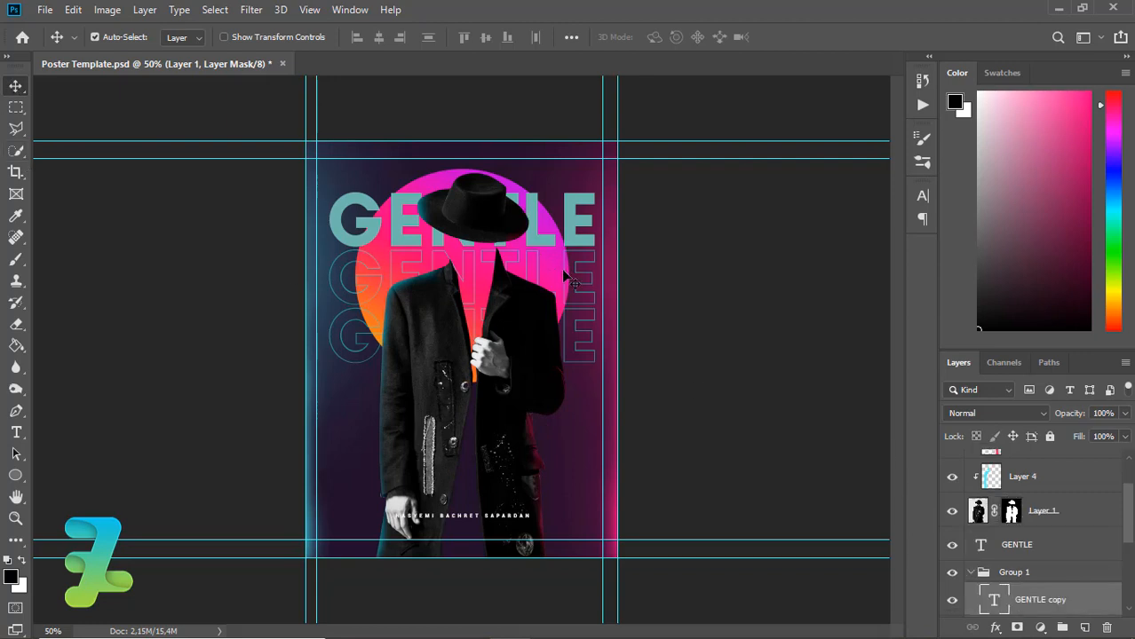
pyautogui.scroll(-2, 1130, 551)
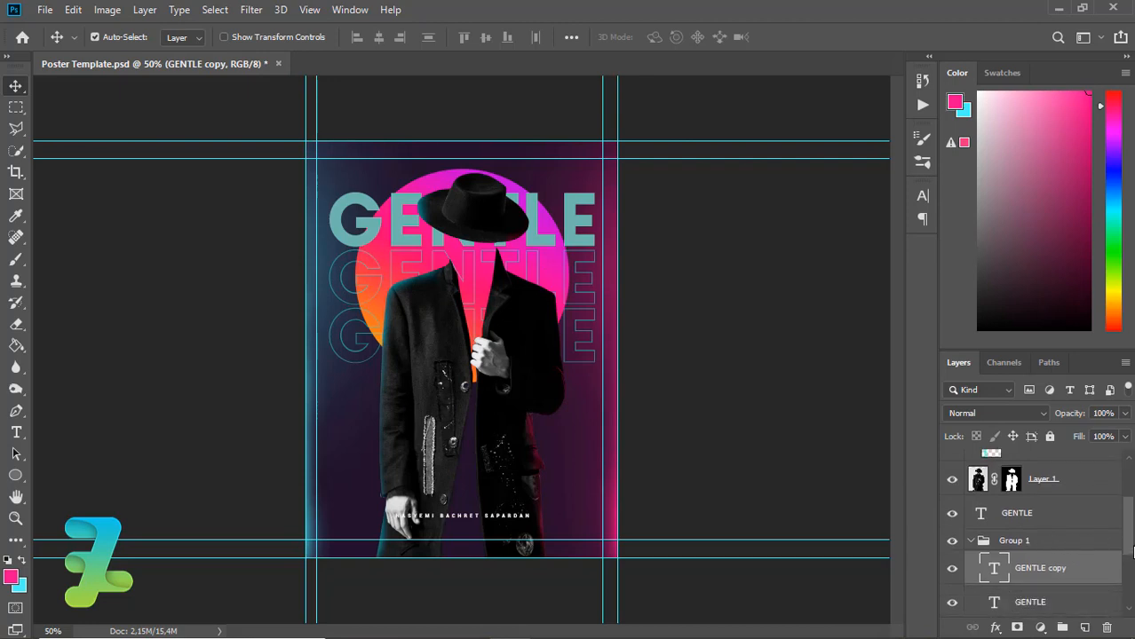
pyautogui.scroll(-2, 1132, 551)
pyautogui.scroll(-4, 1130, 550)
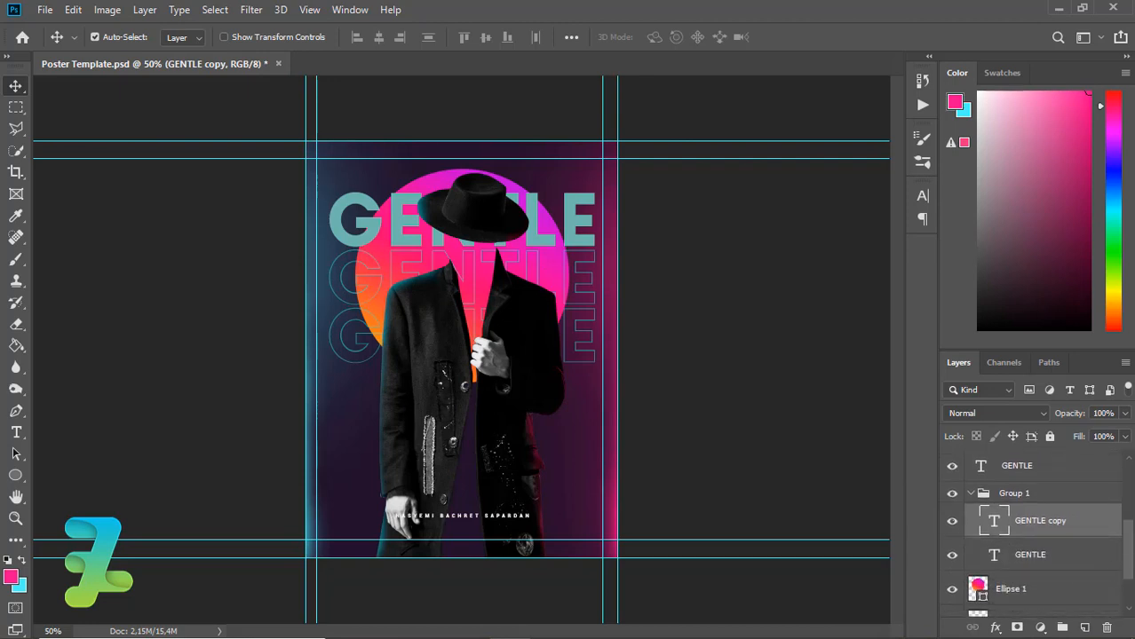
pyautogui.click(1048, 536)
pyautogui.hotkey('ctrl', 'shift', 'alt', 'n')
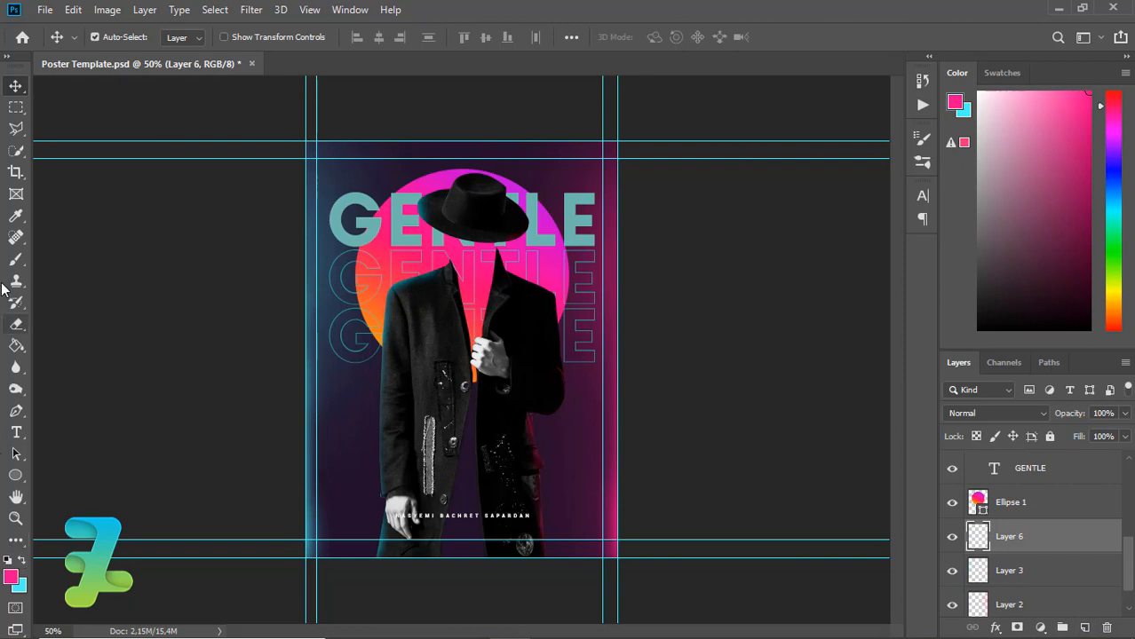
pyautogui.click(16, 258)
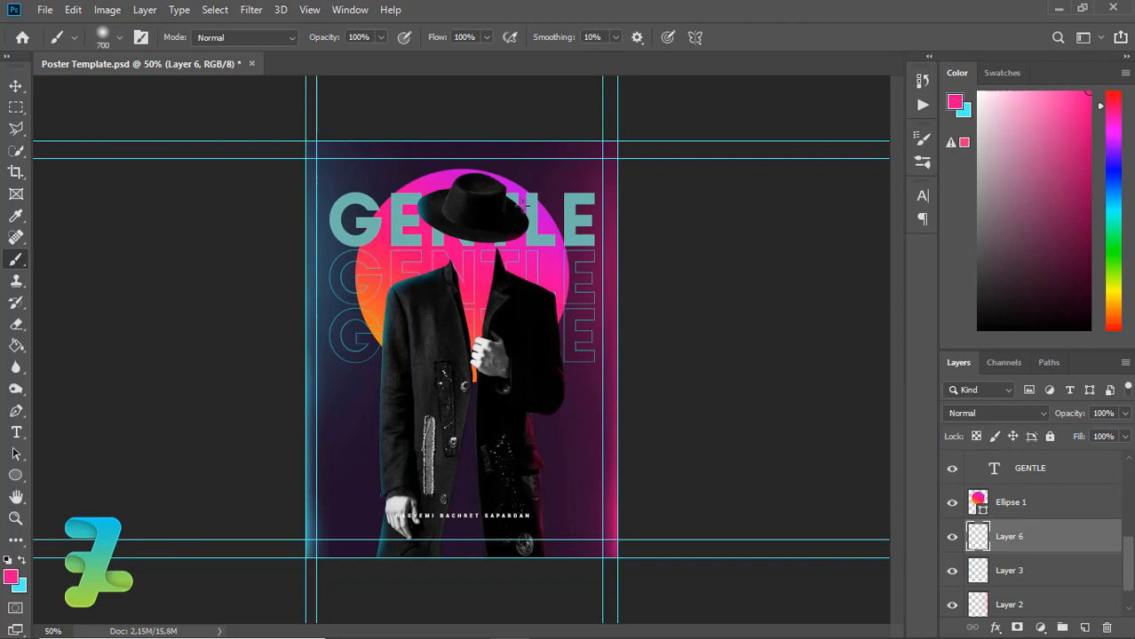
# - Paint a soft pink glow around the collar behind the gradient circle, undoing the trial dabs before placing the final one
pyautogui.click(514, 225)
pyautogui.hotkey('ctrl', 'z')
pyautogui.click(509, 258)
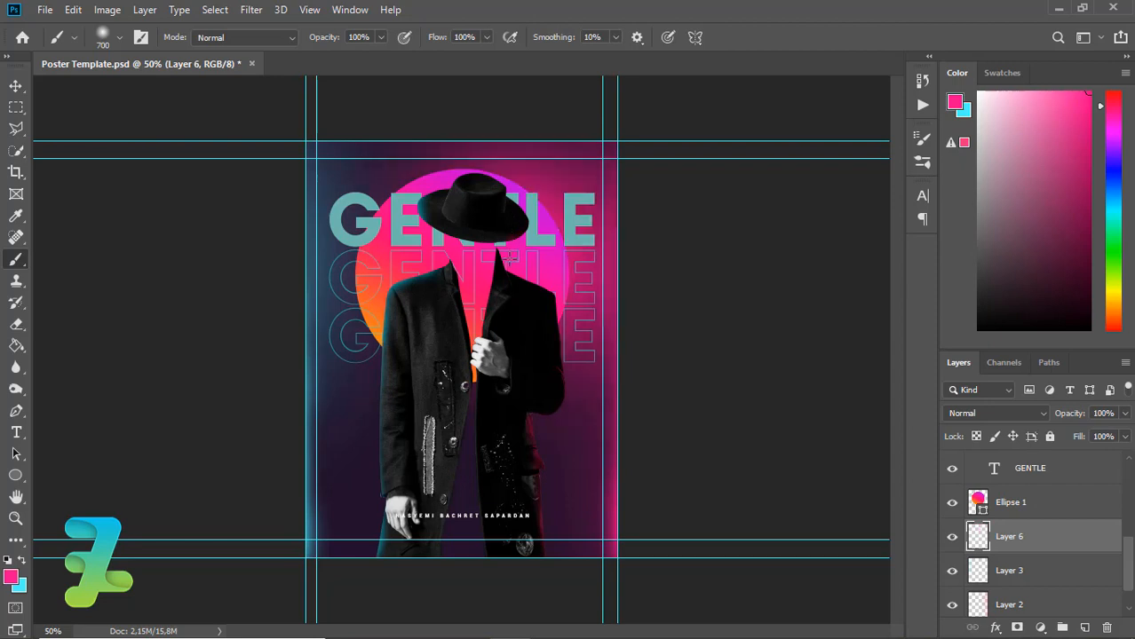
pyautogui.hotkey('ctrl', 'z')
pyautogui.click(494, 271)
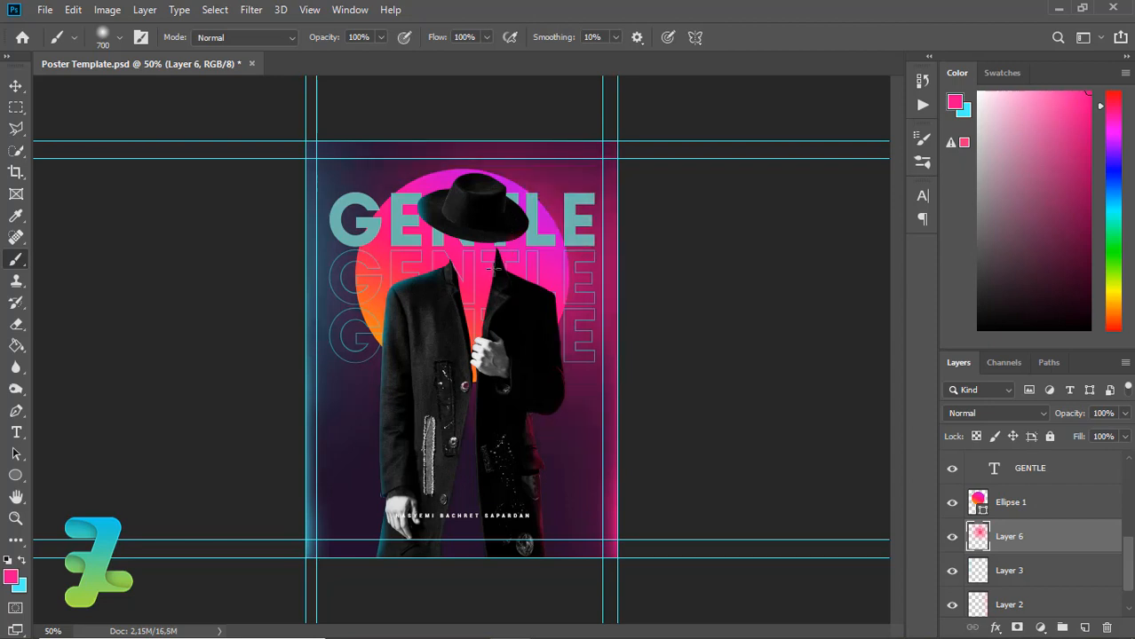
# - Swap to cyan and paint a soft 400 px glow behind the circle near the coat's left shoulder, undoing the trial dabs
pyautogui.click(21, 562)
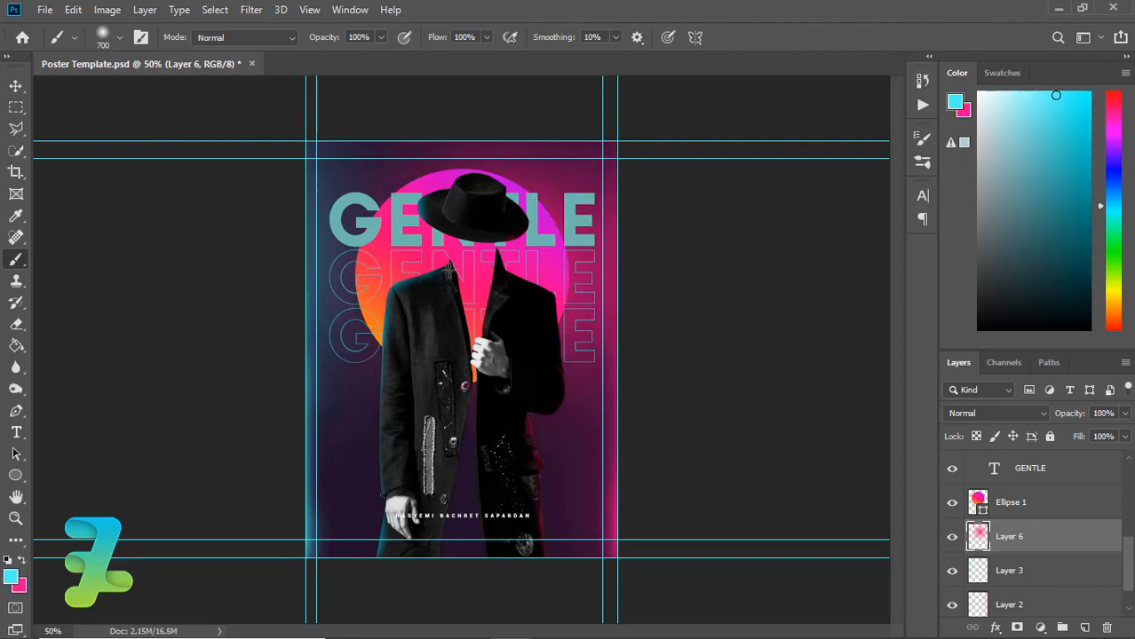
pyautogui.hotkey('ctrl', 'z')
pyautogui.click(468, 272)
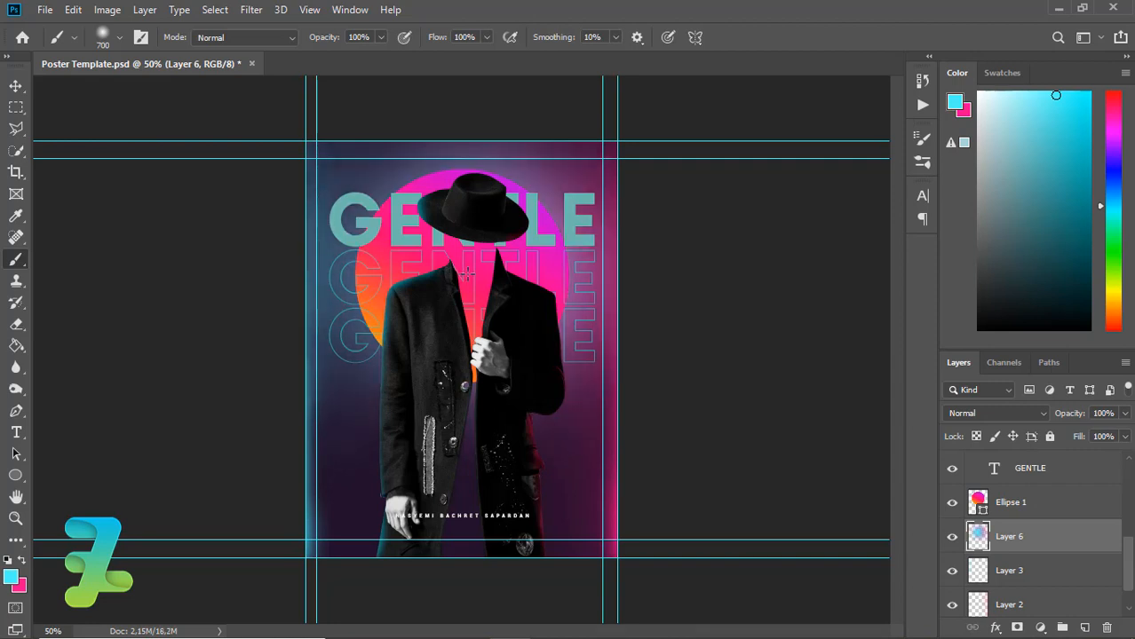
pyautogui.hotkey('ctrl', 'z')
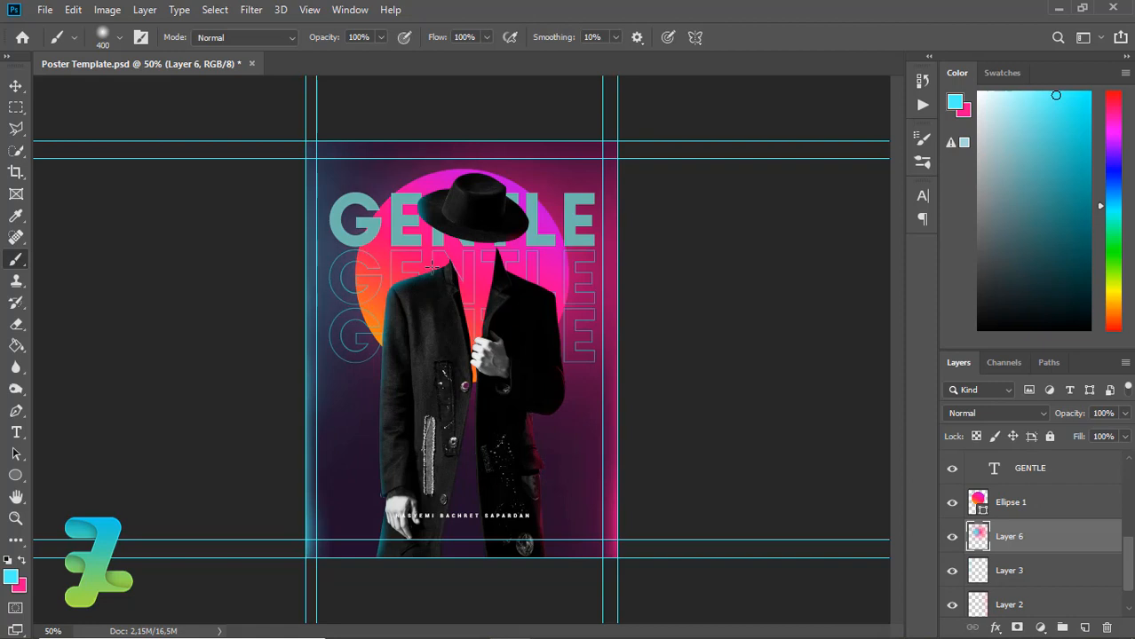
pyautogui.click(430, 267)
pyautogui.hotkey('ctrl', 'z')
pyautogui.click(428, 300)
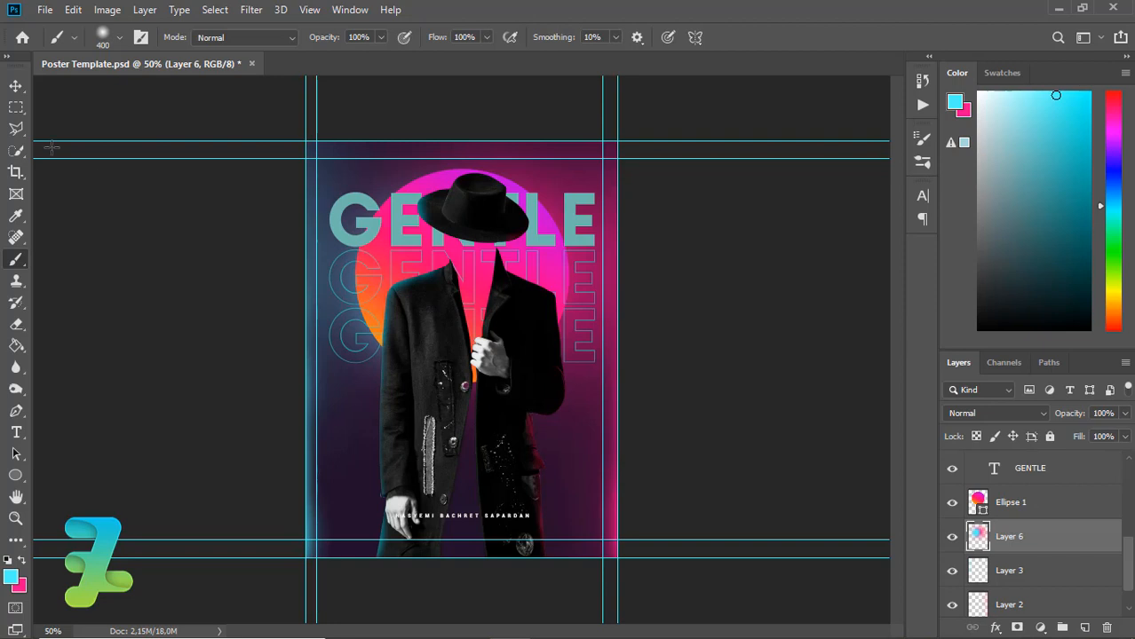
# - Add a Drop Shadow to the masked figure layer and set its angle to 144° so it falls to the lower right
pyautogui.click(15, 86)
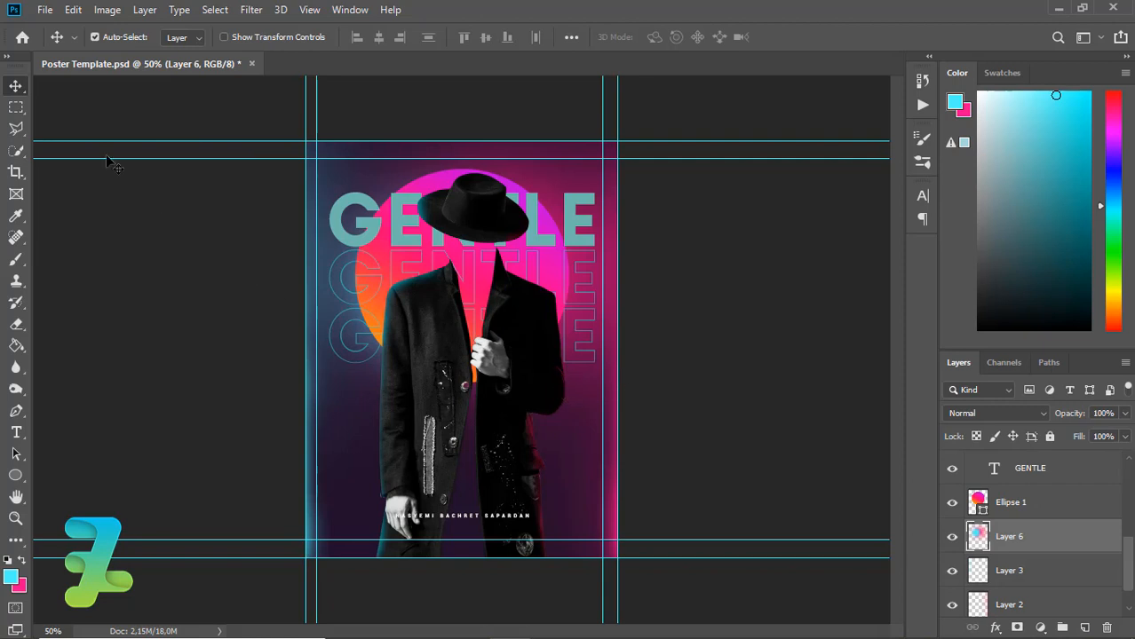
pyautogui.click(441, 300)
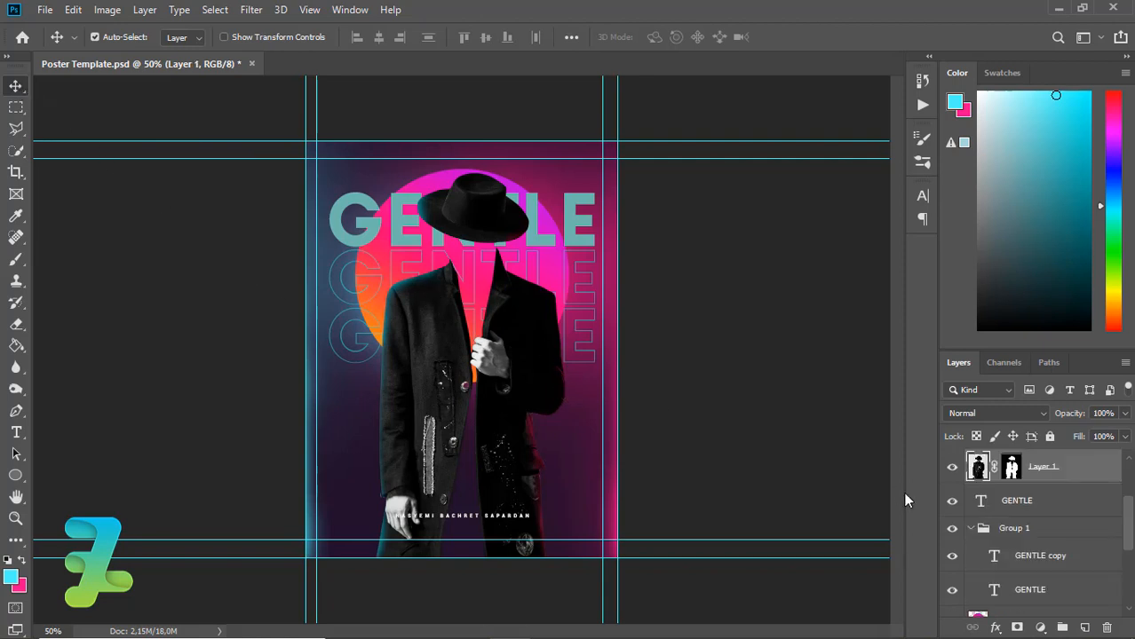
pyautogui.doubleClick(1087, 480)
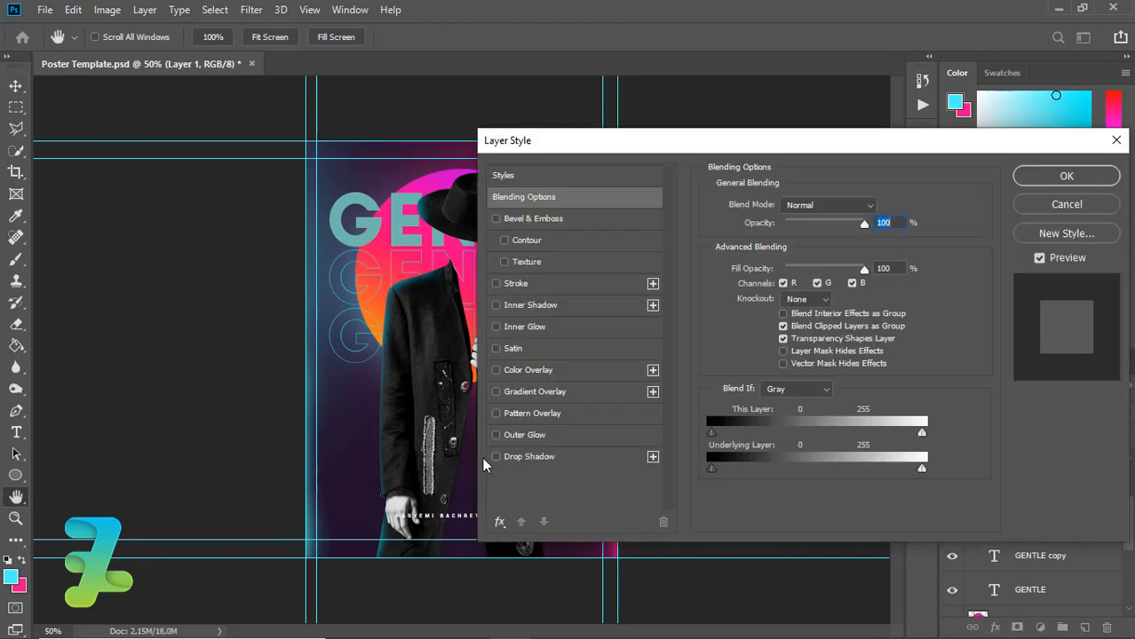
pyautogui.click(537, 452)
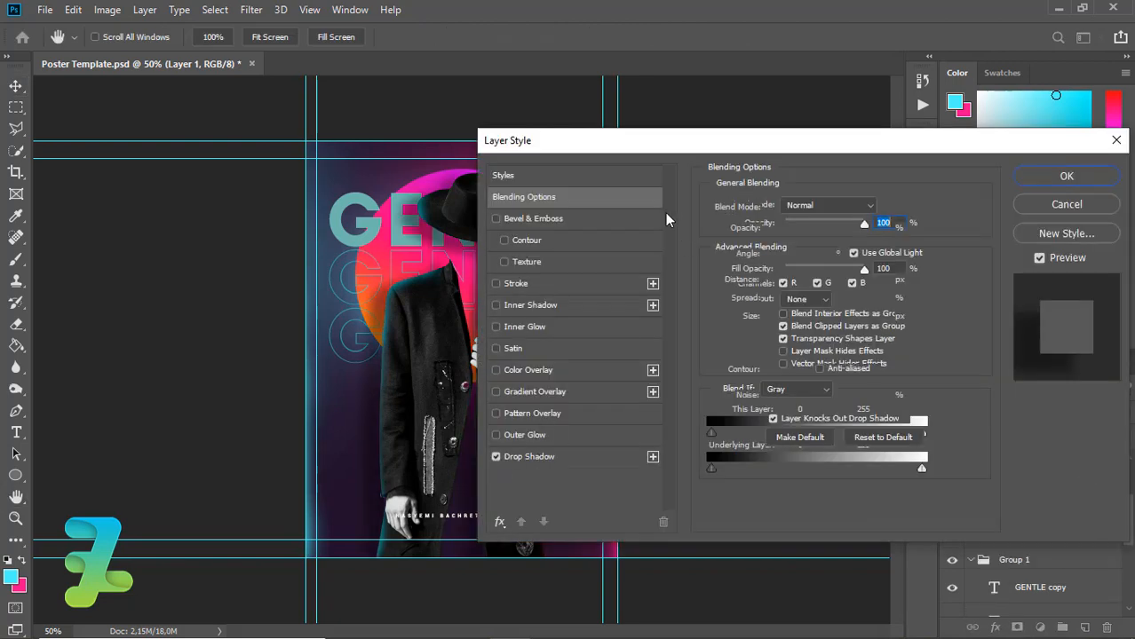
pyautogui.moveTo(619, 149); pyautogui.dragTo(740, 140)
pyautogui.click(890, 260)
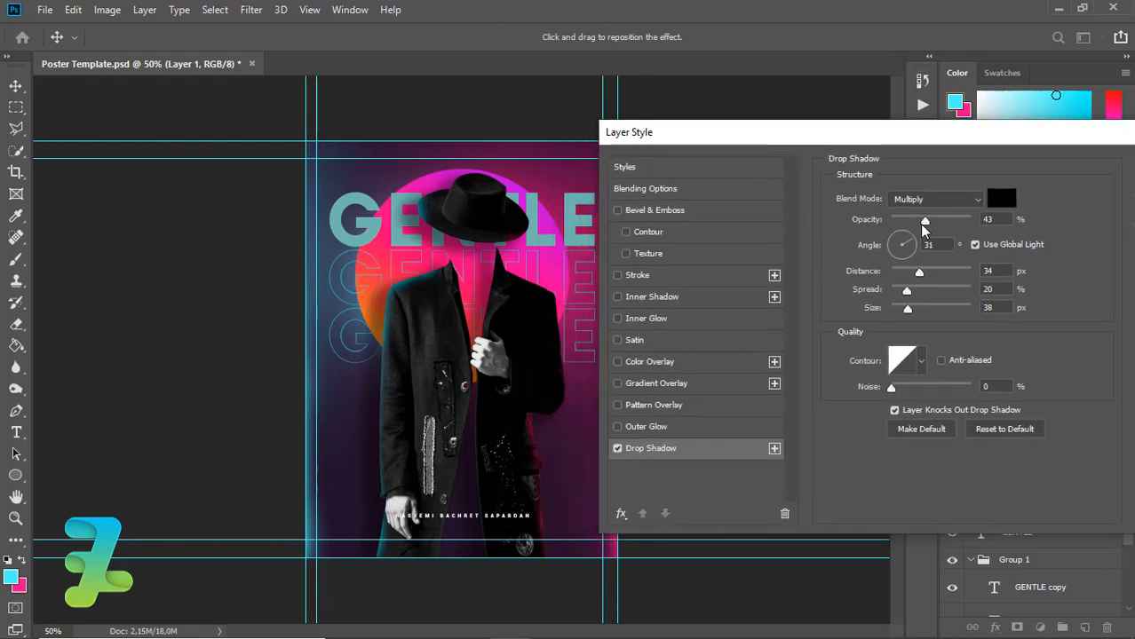
pyautogui.click(892, 261)
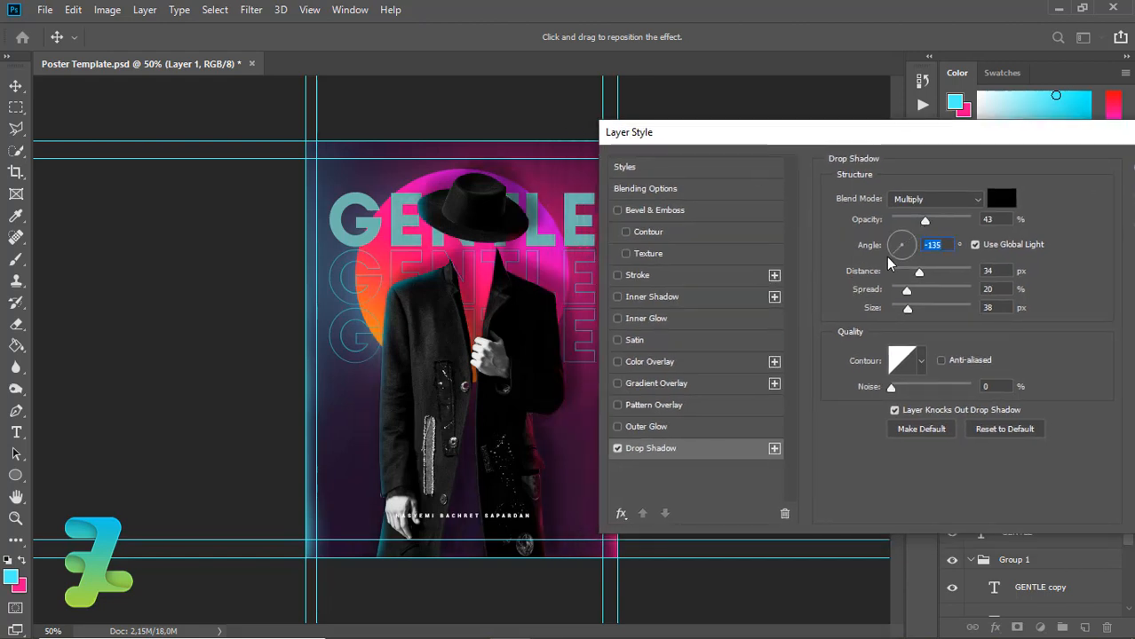
pyautogui.click(887, 236)
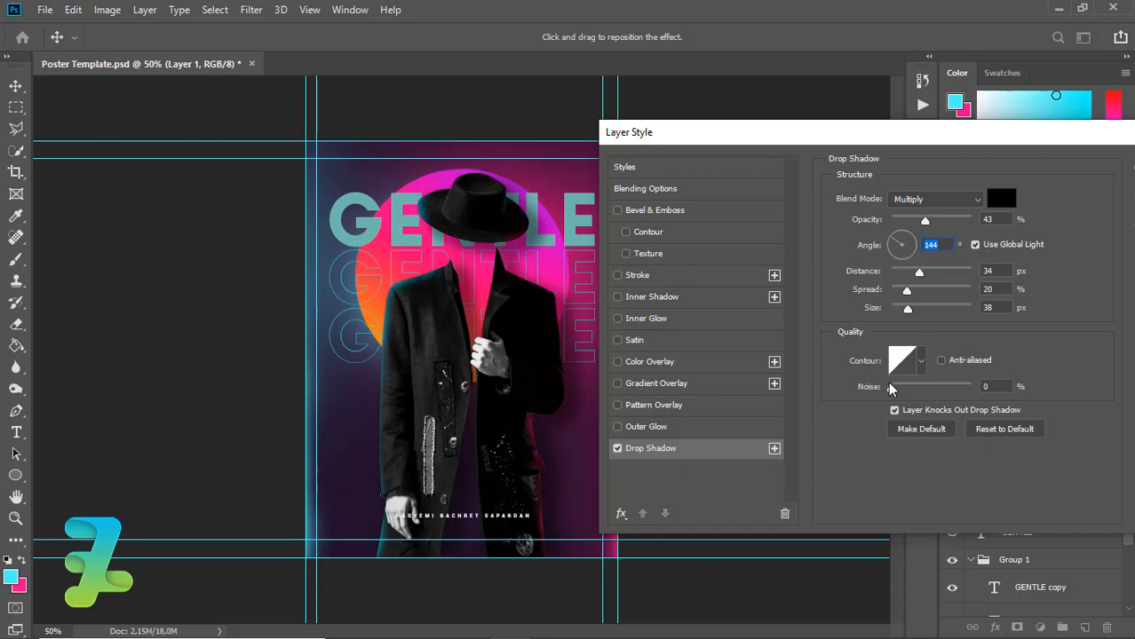
# - Set the figure's drop shadow to 47 px distance, 28% spread and 18 px size, and apply the layer style
pyautogui.click(908, 315)
pyautogui.moveTo(910, 295)
pyautogui.mouseDown()
pyautogui.moveTo(938, 273)
pyautogui.moveTo(919, 310)
pyautogui.moveTo(903, 308)
pyautogui.mouseUp()
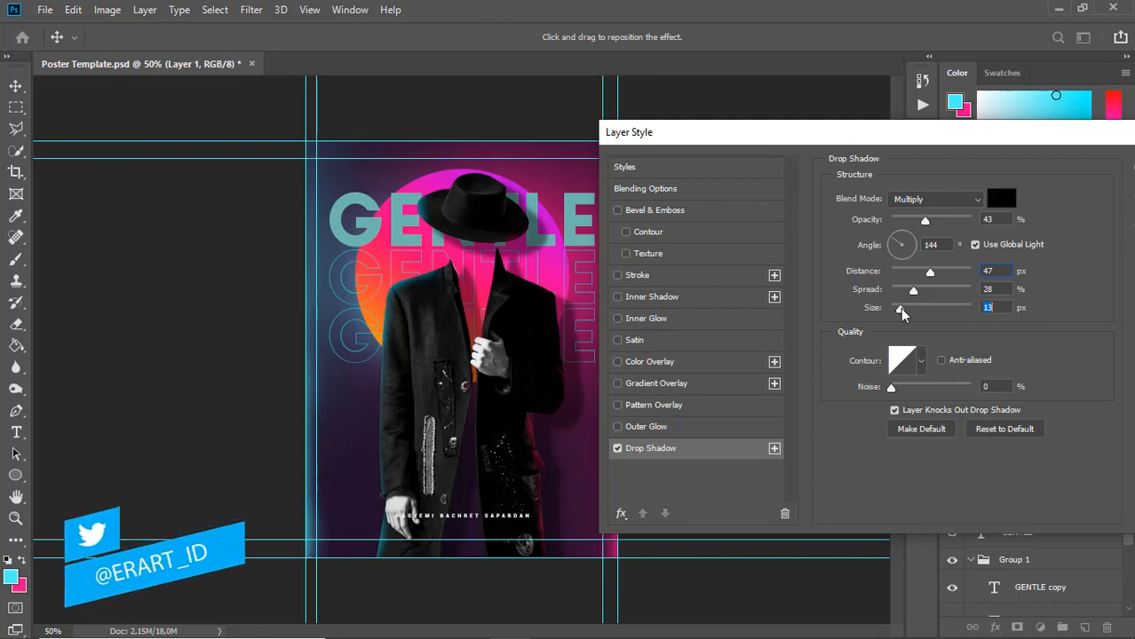
pyautogui.moveTo(904, 308); pyautogui.dragTo(902, 308)
pyautogui.moveTo(899, 133); pyautogui.dragTo(641, 163)
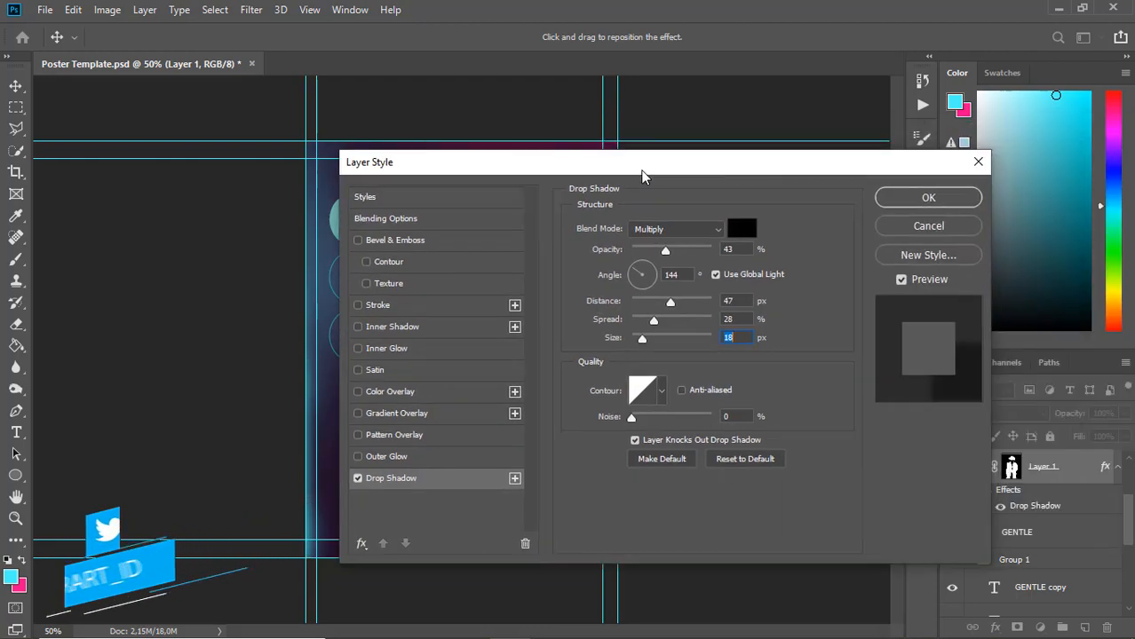
pyautogui.click(912, 196)
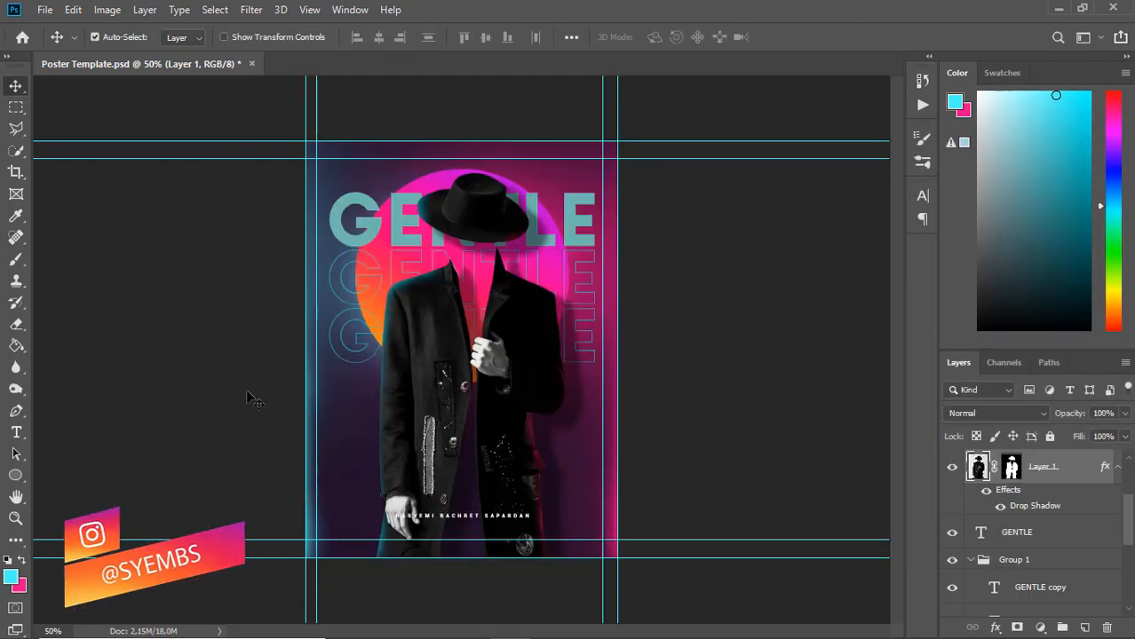
# - Add a layer above Layer 5 and enter the text "ARE YOU READY?" beside the coat, below the outlined GENTLE lines
pyautogui.click(14, 433)
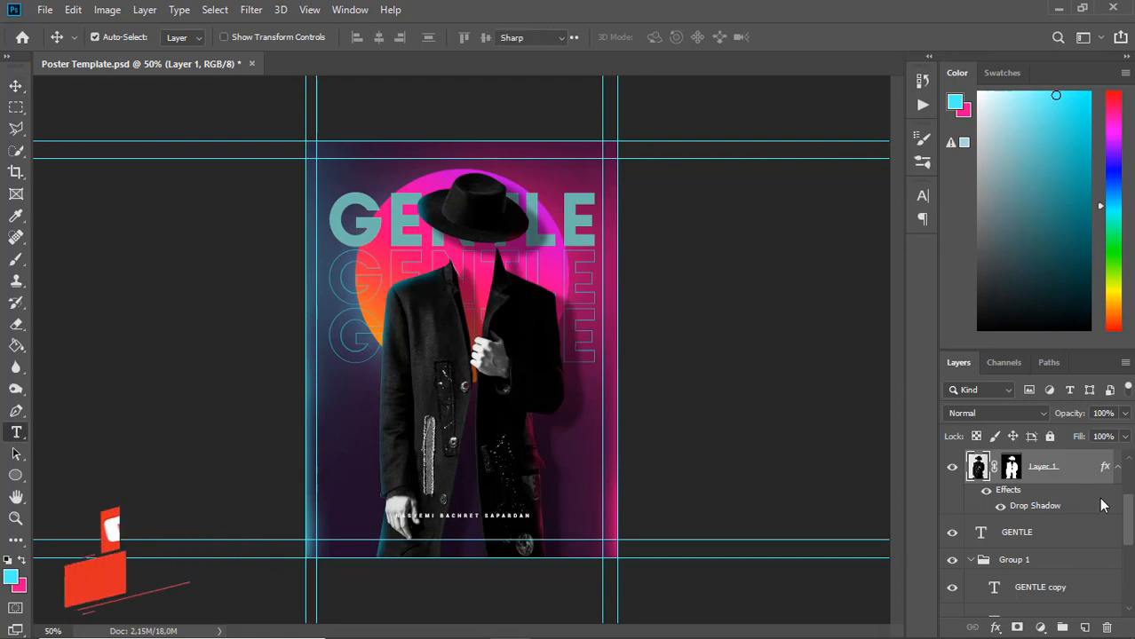
pyautogui.moveTo(1129, 526); pyautogui.dragTo(1121, 469)
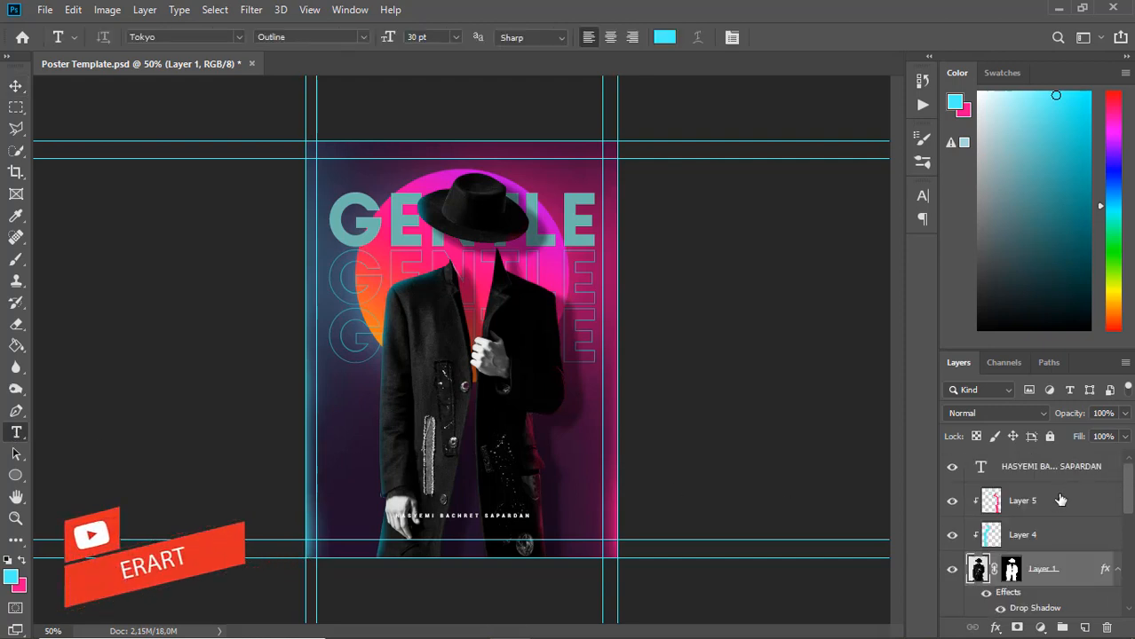
pyautogui.click(1056, 528)
pyautogui.click(1044, 515)
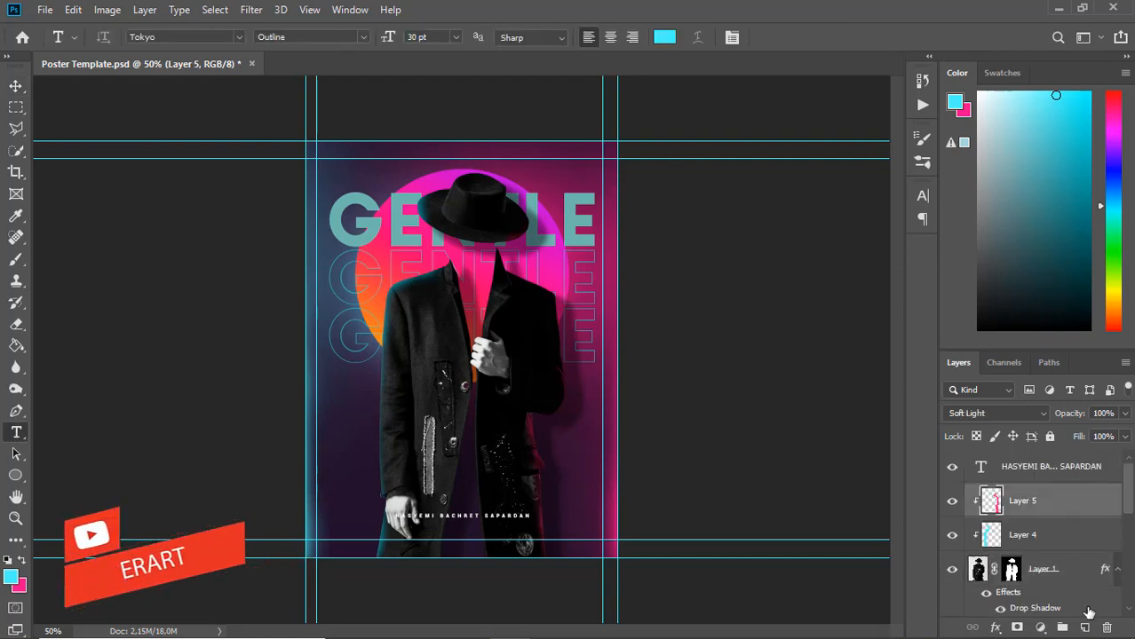
pyautogui.hotkey('ctrl', 'shift', 'alt', 'n')
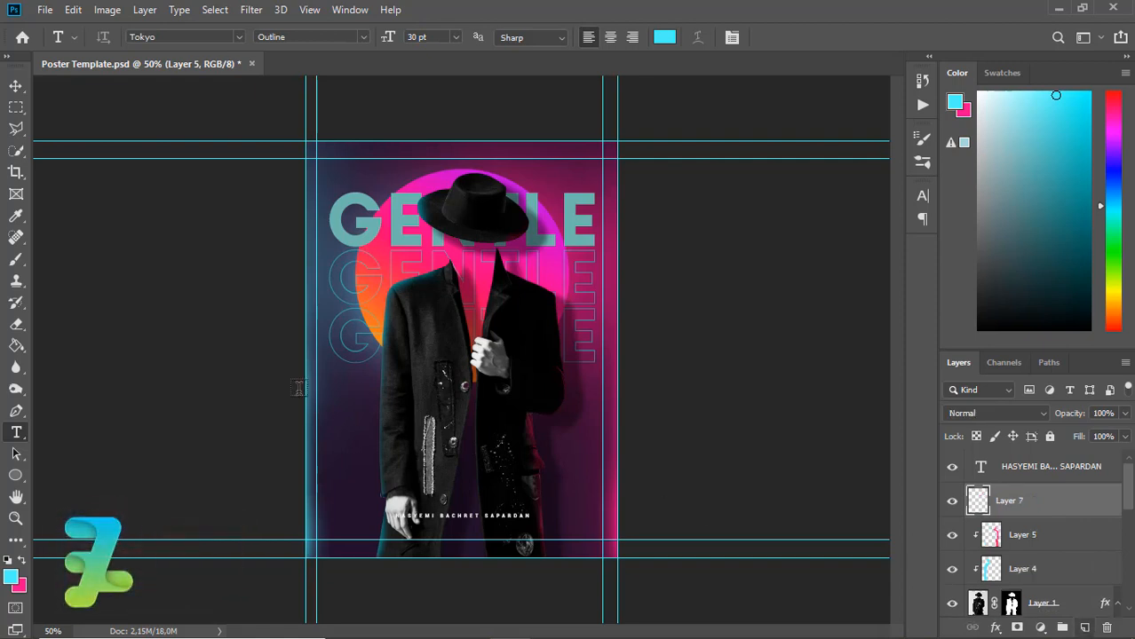
pyautogui.click(372, 412)
pyautogui.press('Right')
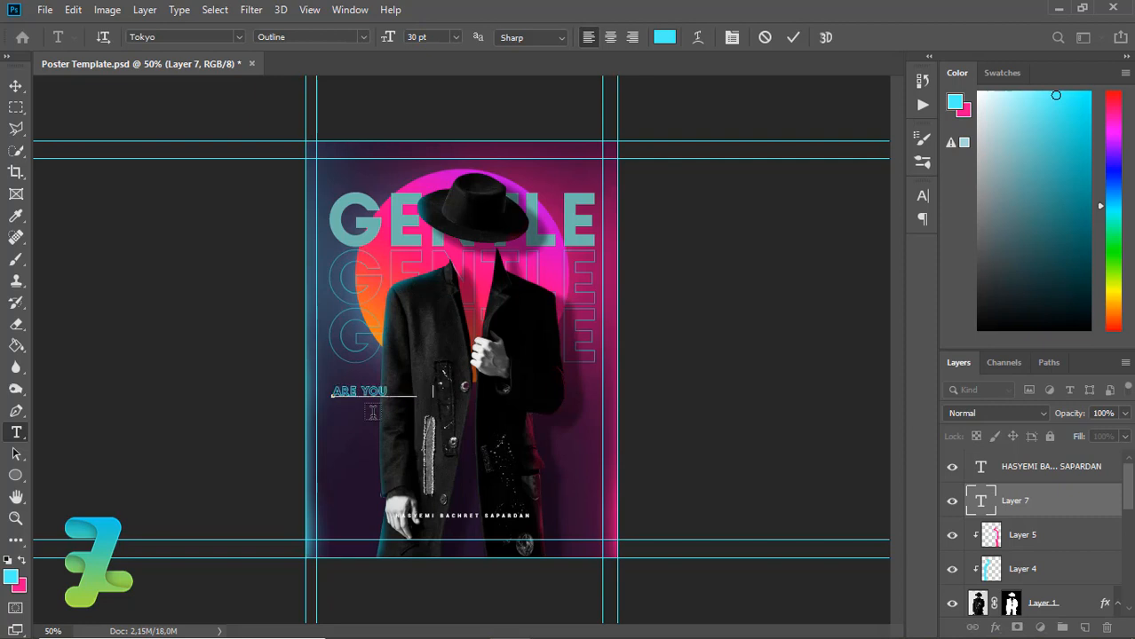
# - Recolour the whole "ARE YOU READY?" text with the teal 71b8b0 sampled from the solid GENTLE title
pyautogui.hotkey('ctrl', 'a')
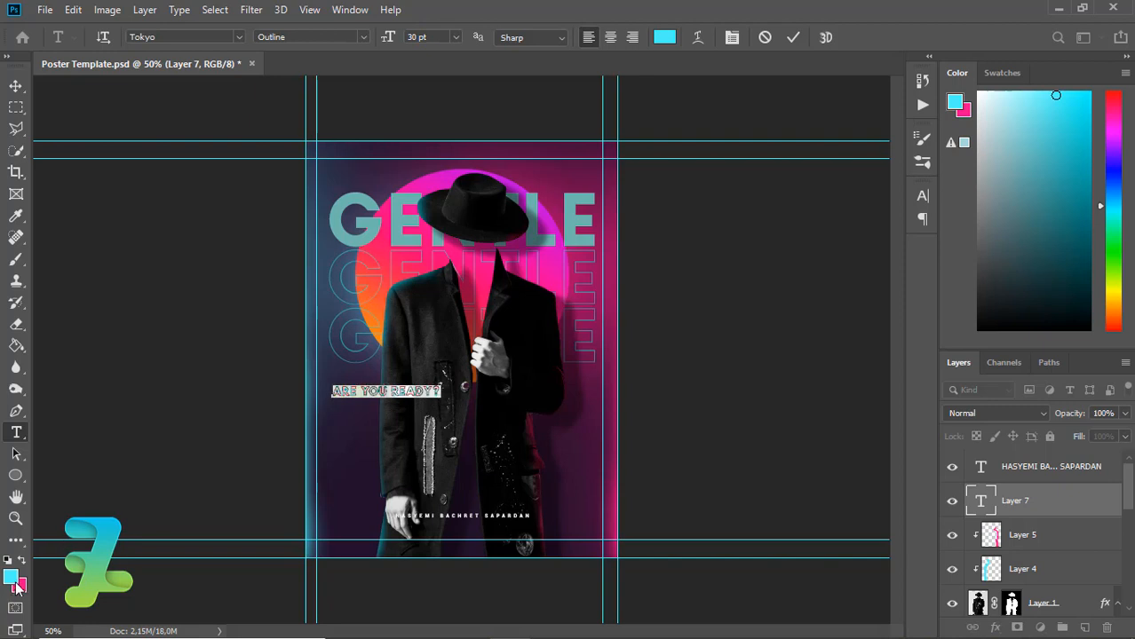
pyautogui.click(16, 583)
pyautogui.click(581, 220)
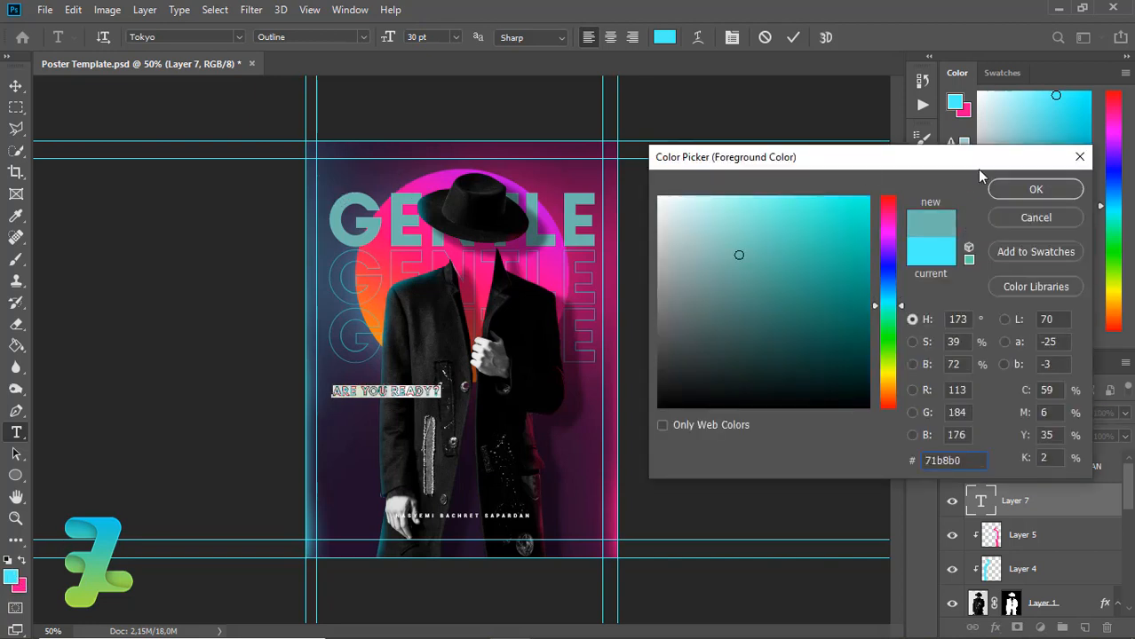
pyautogui.click(1035, 189)
# - Set the "ARE YOU READY?" text to the Regular style of the Tokyo font at 14 pt
pyautogui.click(455, 36)
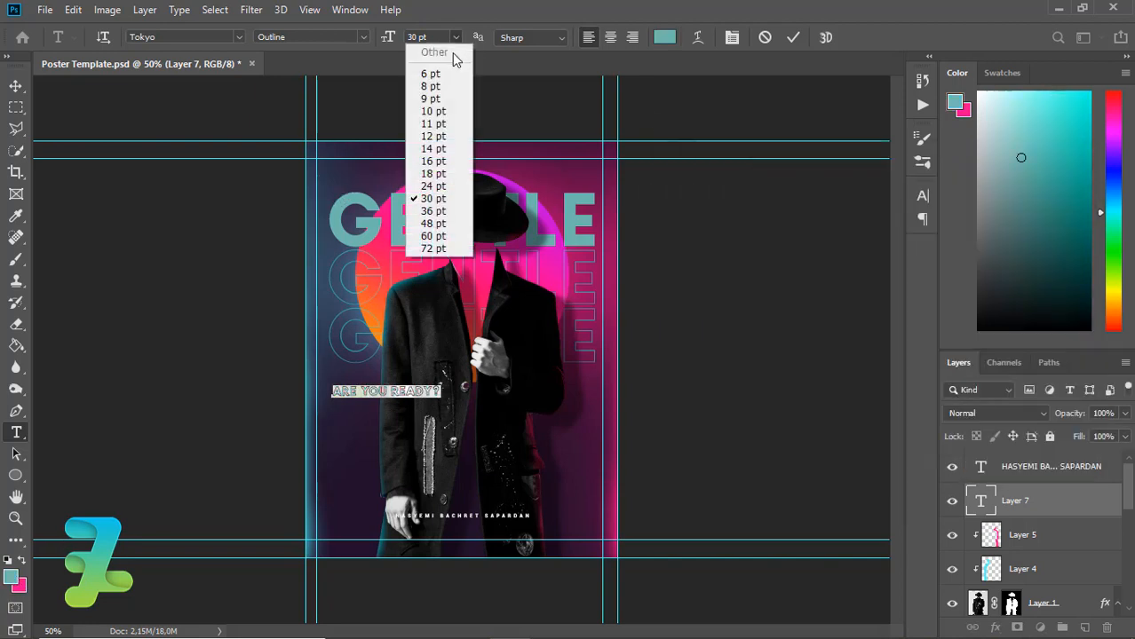
pyautogui.click(433, 161)
pyautogui.click(359, 40)
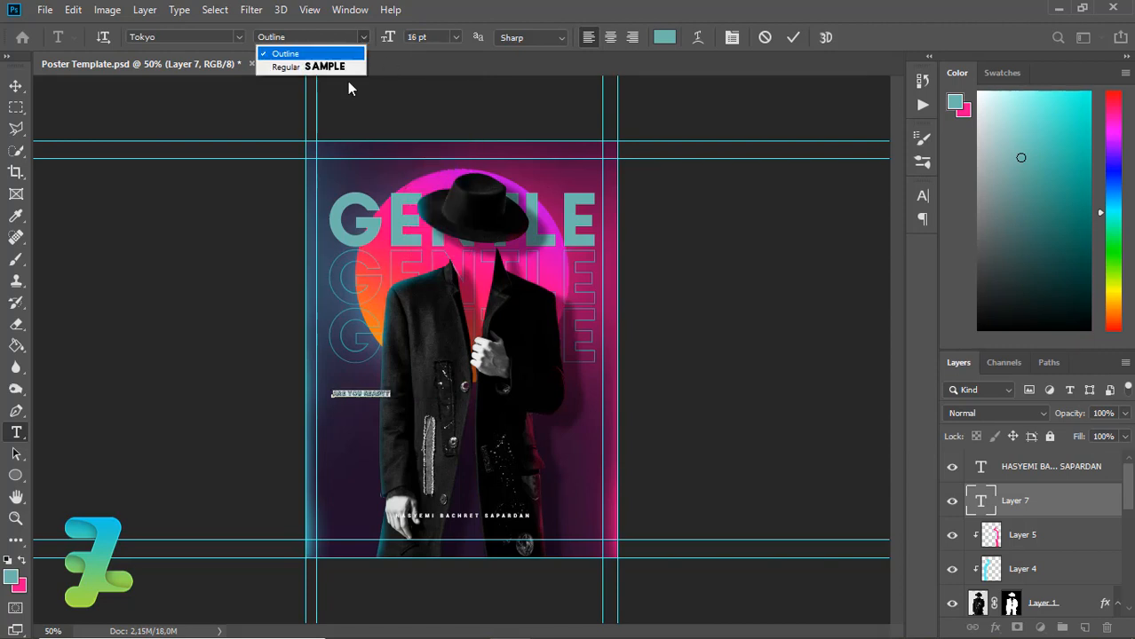
pyautogui.click(342, 68)
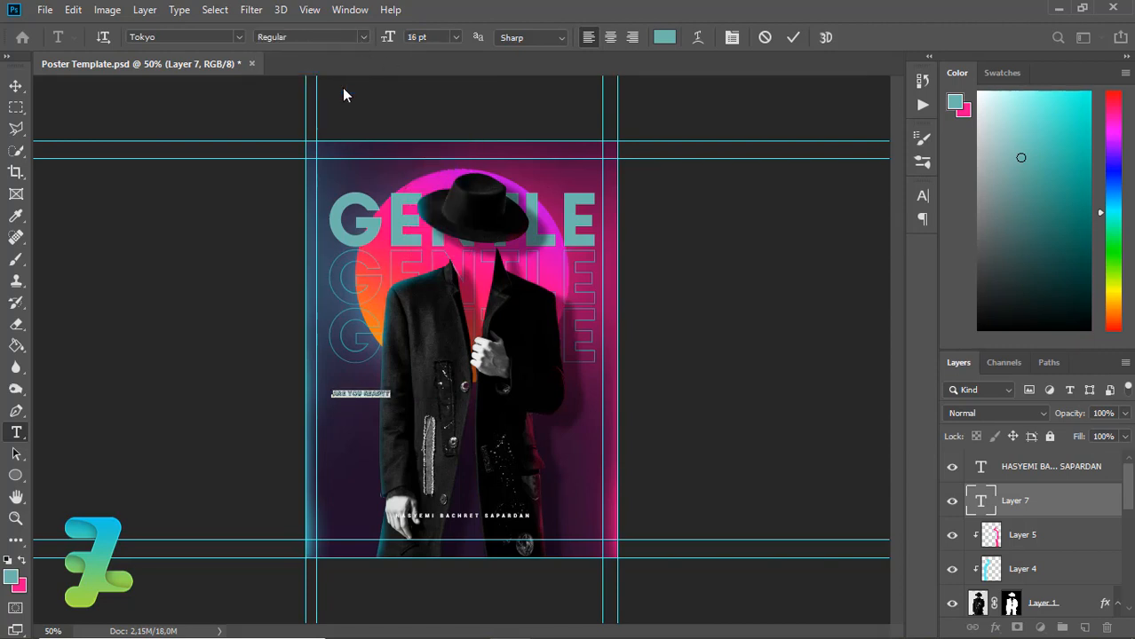
pyautogui.click(454, 37)
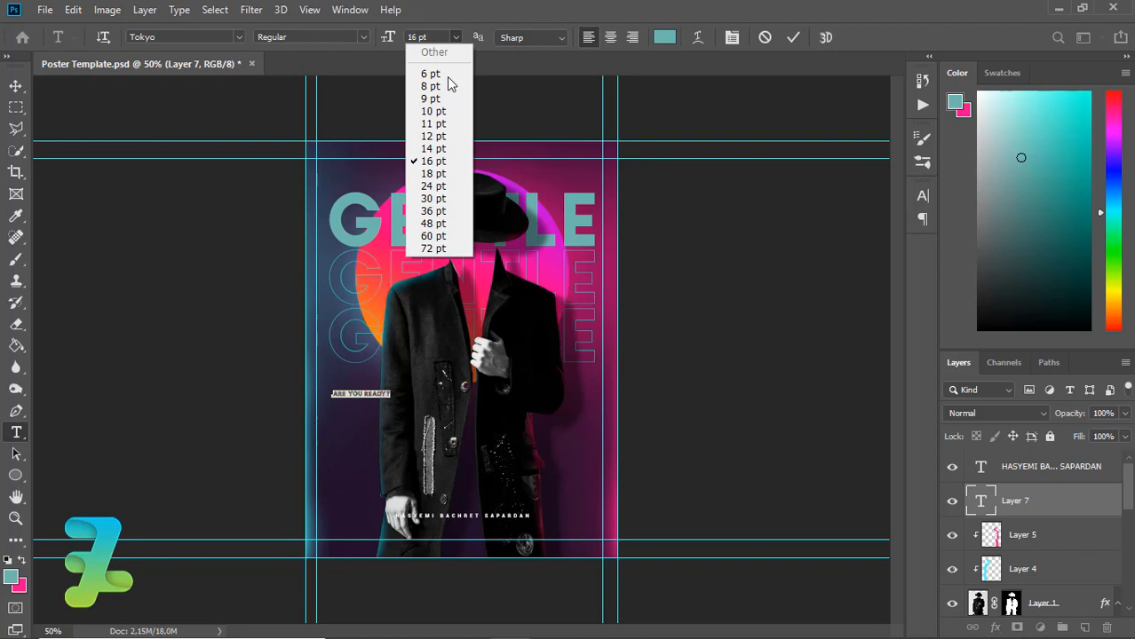
pyautogui.click(433, 149)
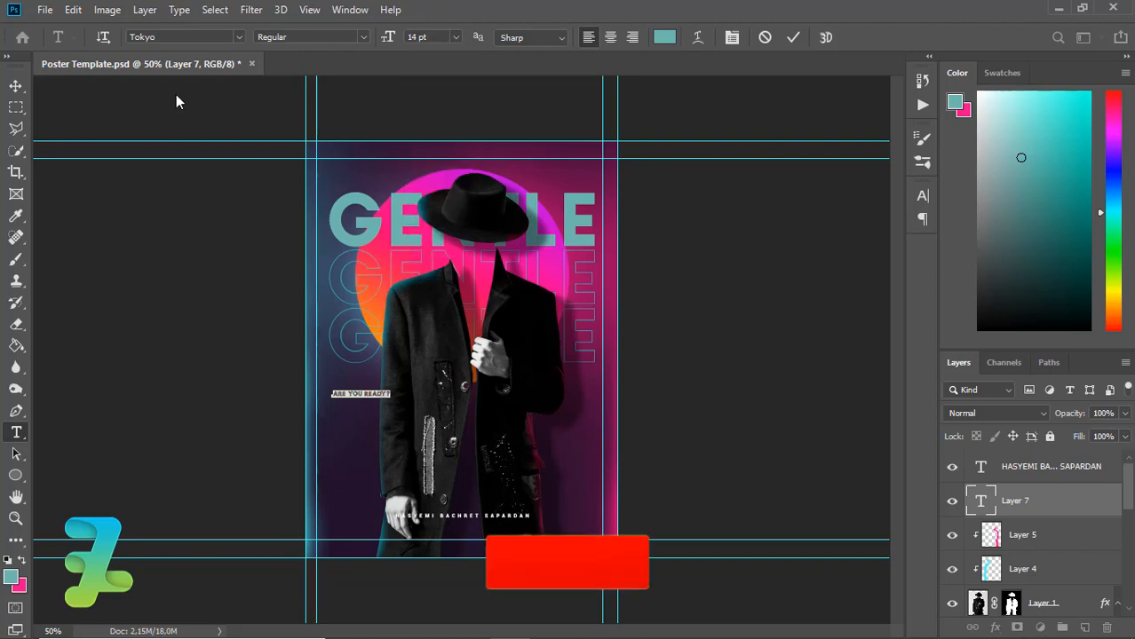
# - Move the "ARE YOU READY?" text up just beneath the lowest outlined GENTLE line, flush with the left edge of its letter G
pyautogui.click(16, 85)
pyautogui.moveTo(356, 399); pyautogui.dragTo(347, 375)
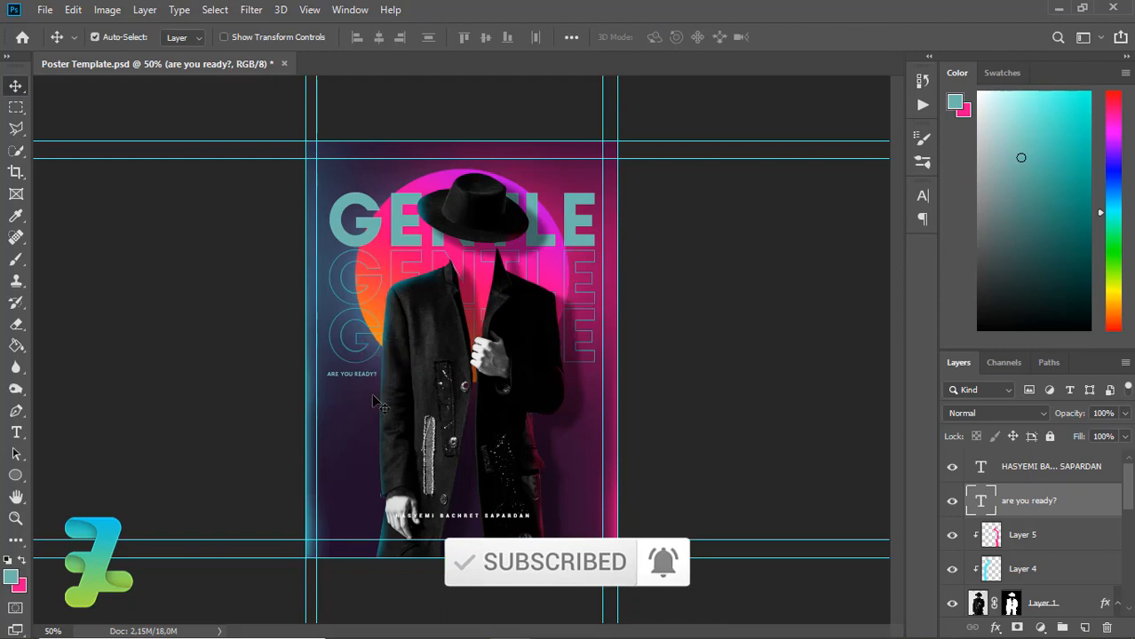
pyautogui.press('ctrl')
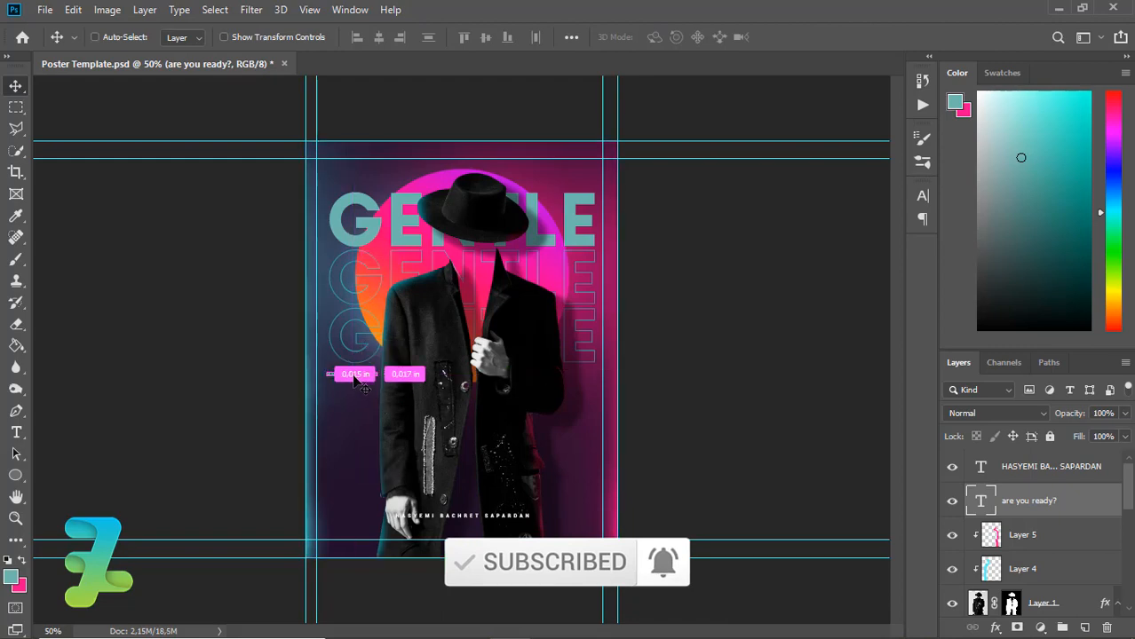